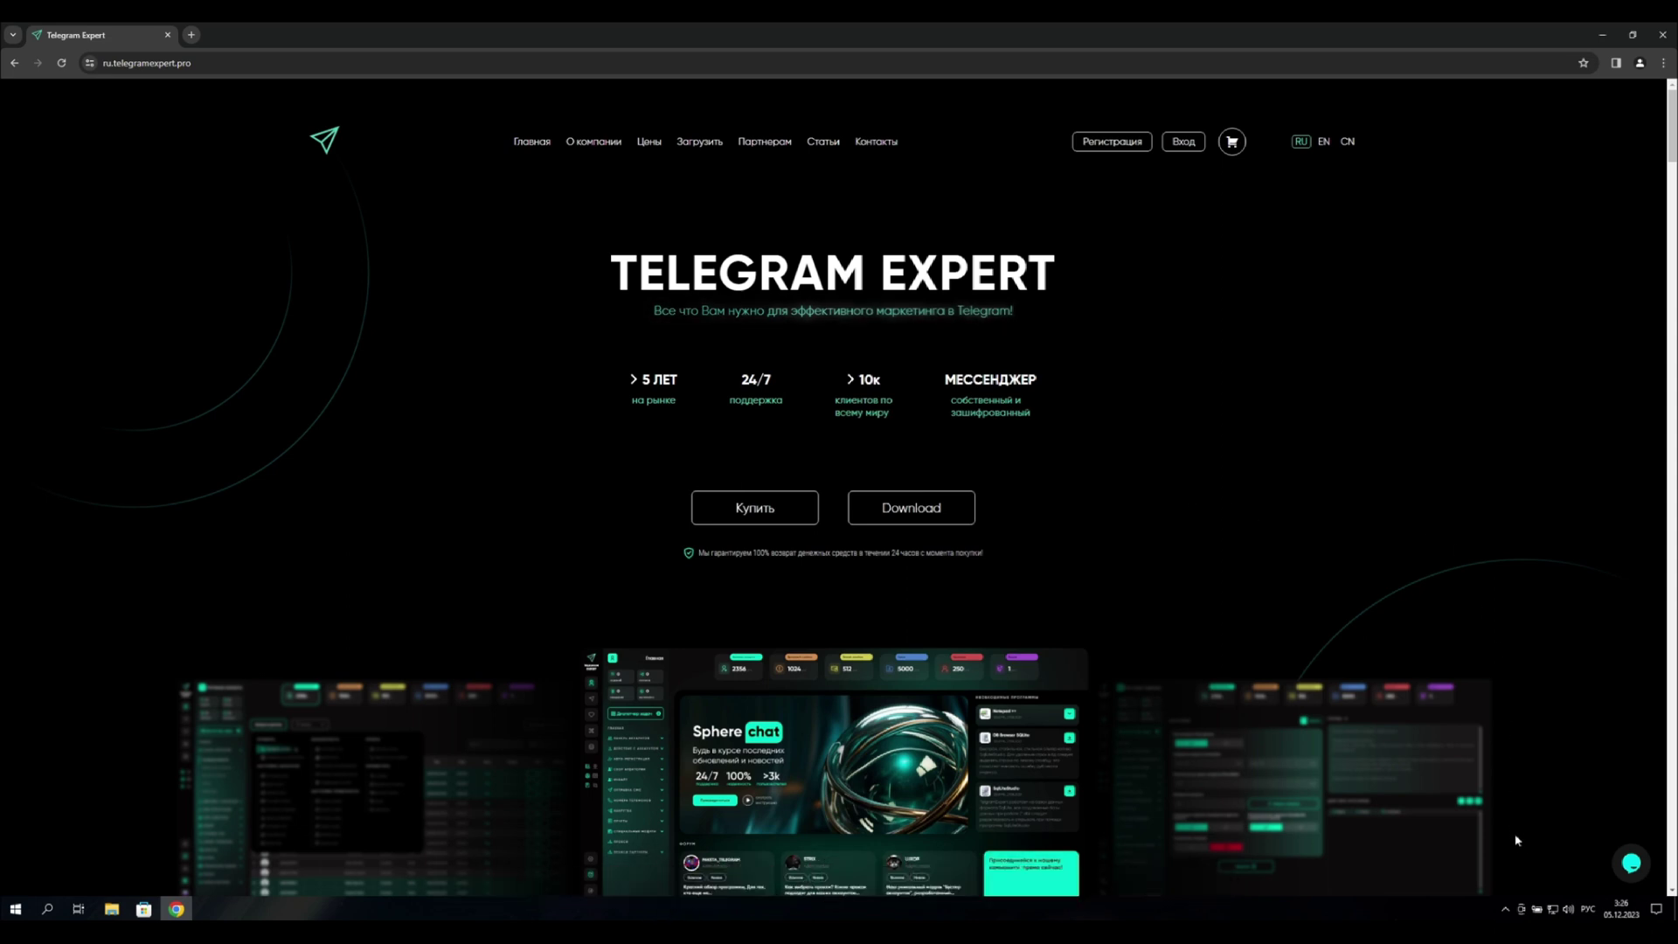
- Turn off real-time protection in the Windows Security virus and threat protection settings, then close Windows Security
{"action": "left_click", "coordinate": [1506, 909]}
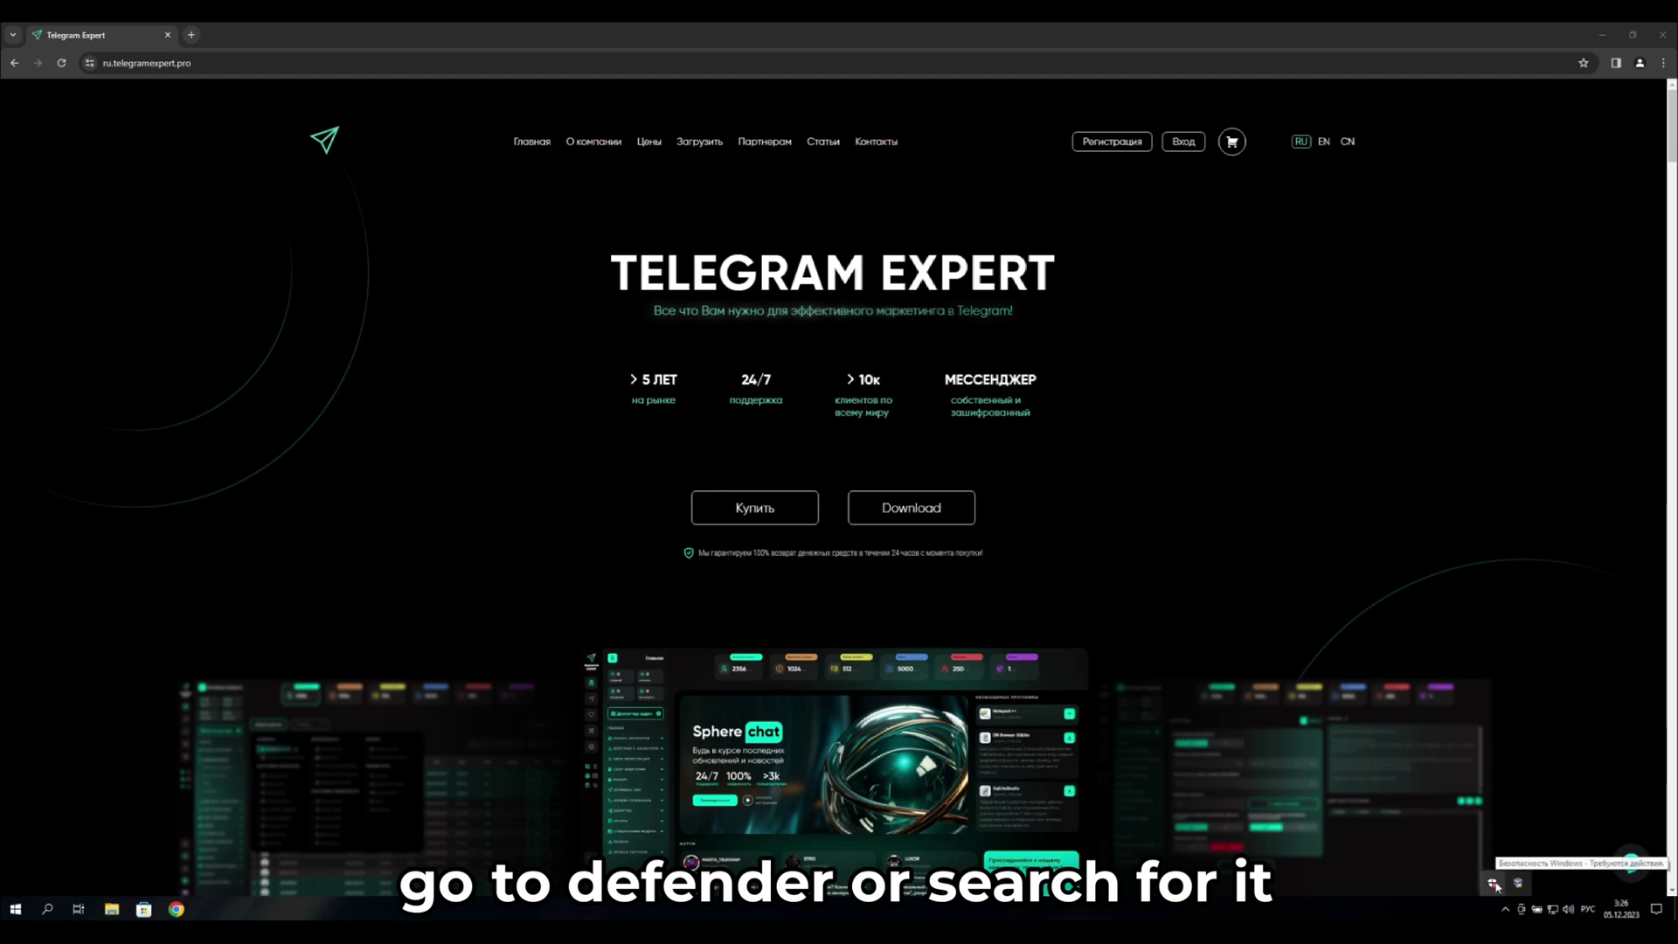
{"action": "left_click", "coordinate": [1493, 883]}
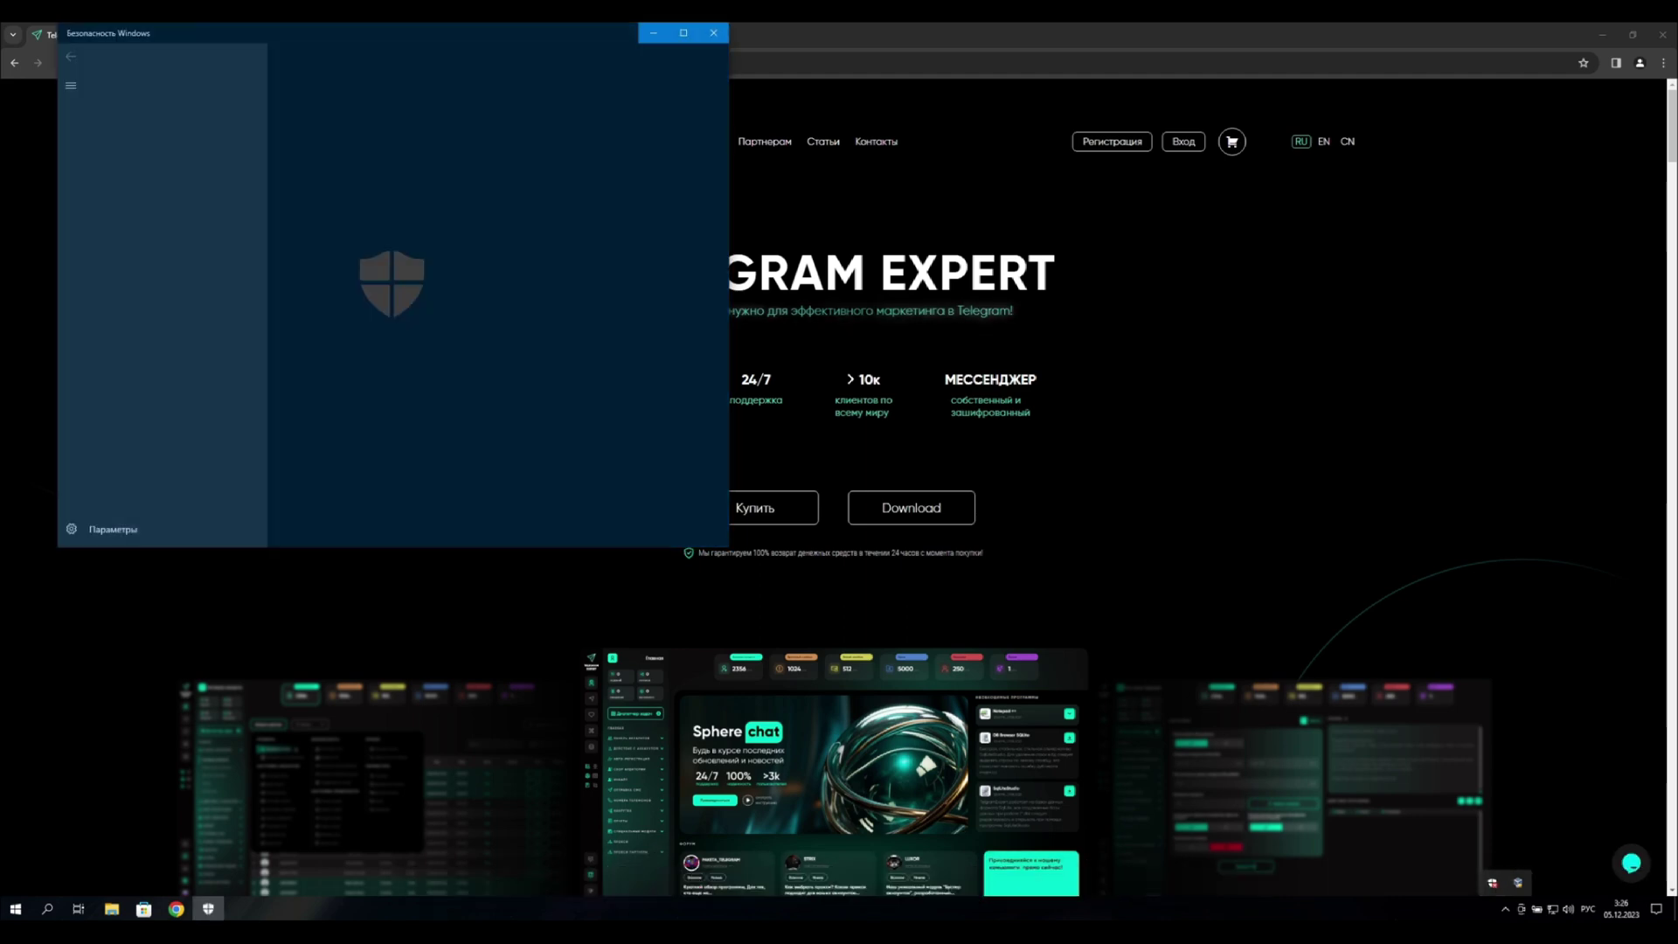
{"action": "left_click_drag", "start_coordinate": [331, 37], "coordinate": [584, 160]}
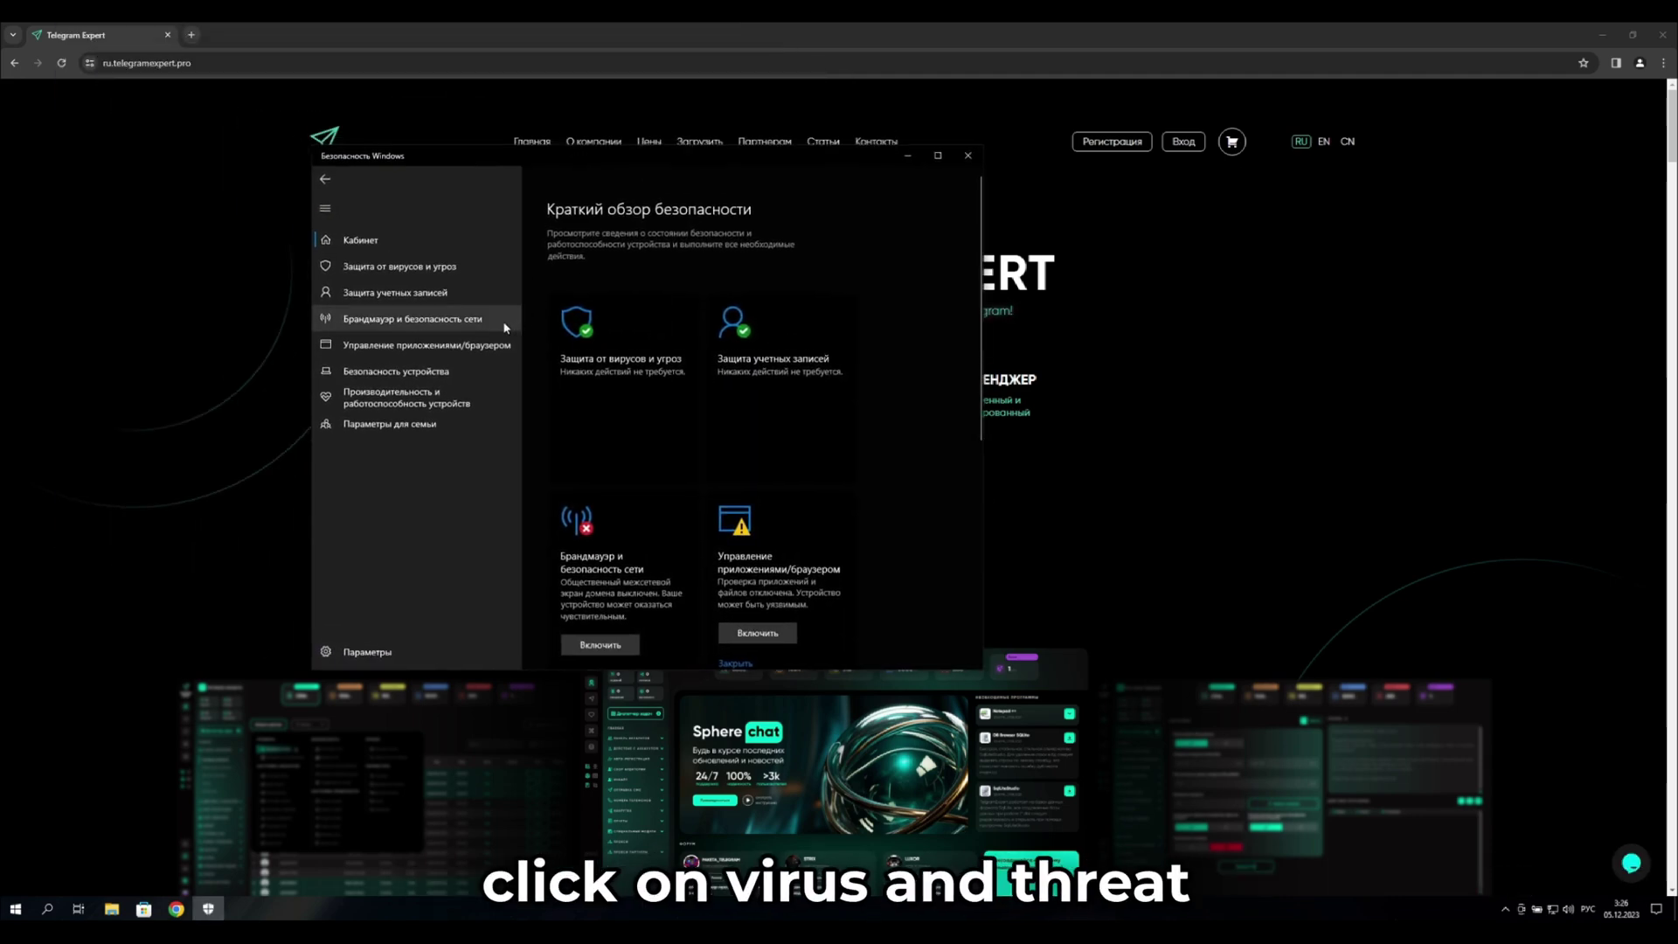
{"action": "left_click", "coordinate": [384, 268]}
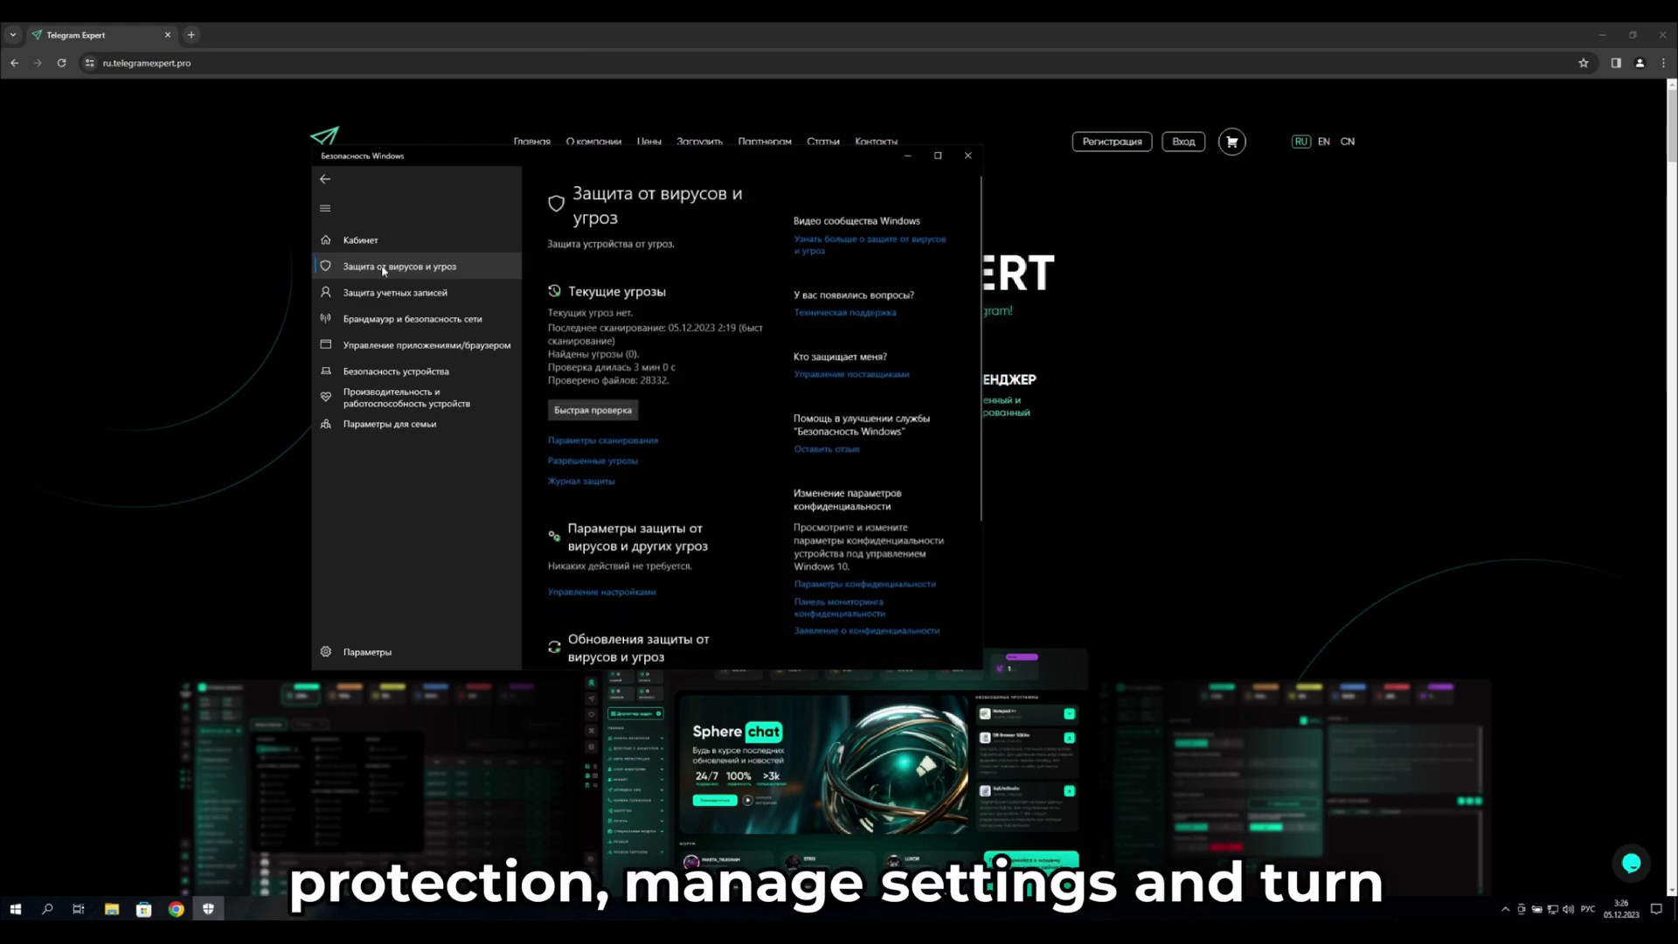
{"action": "left_click", "coordinate": [628, 593]}
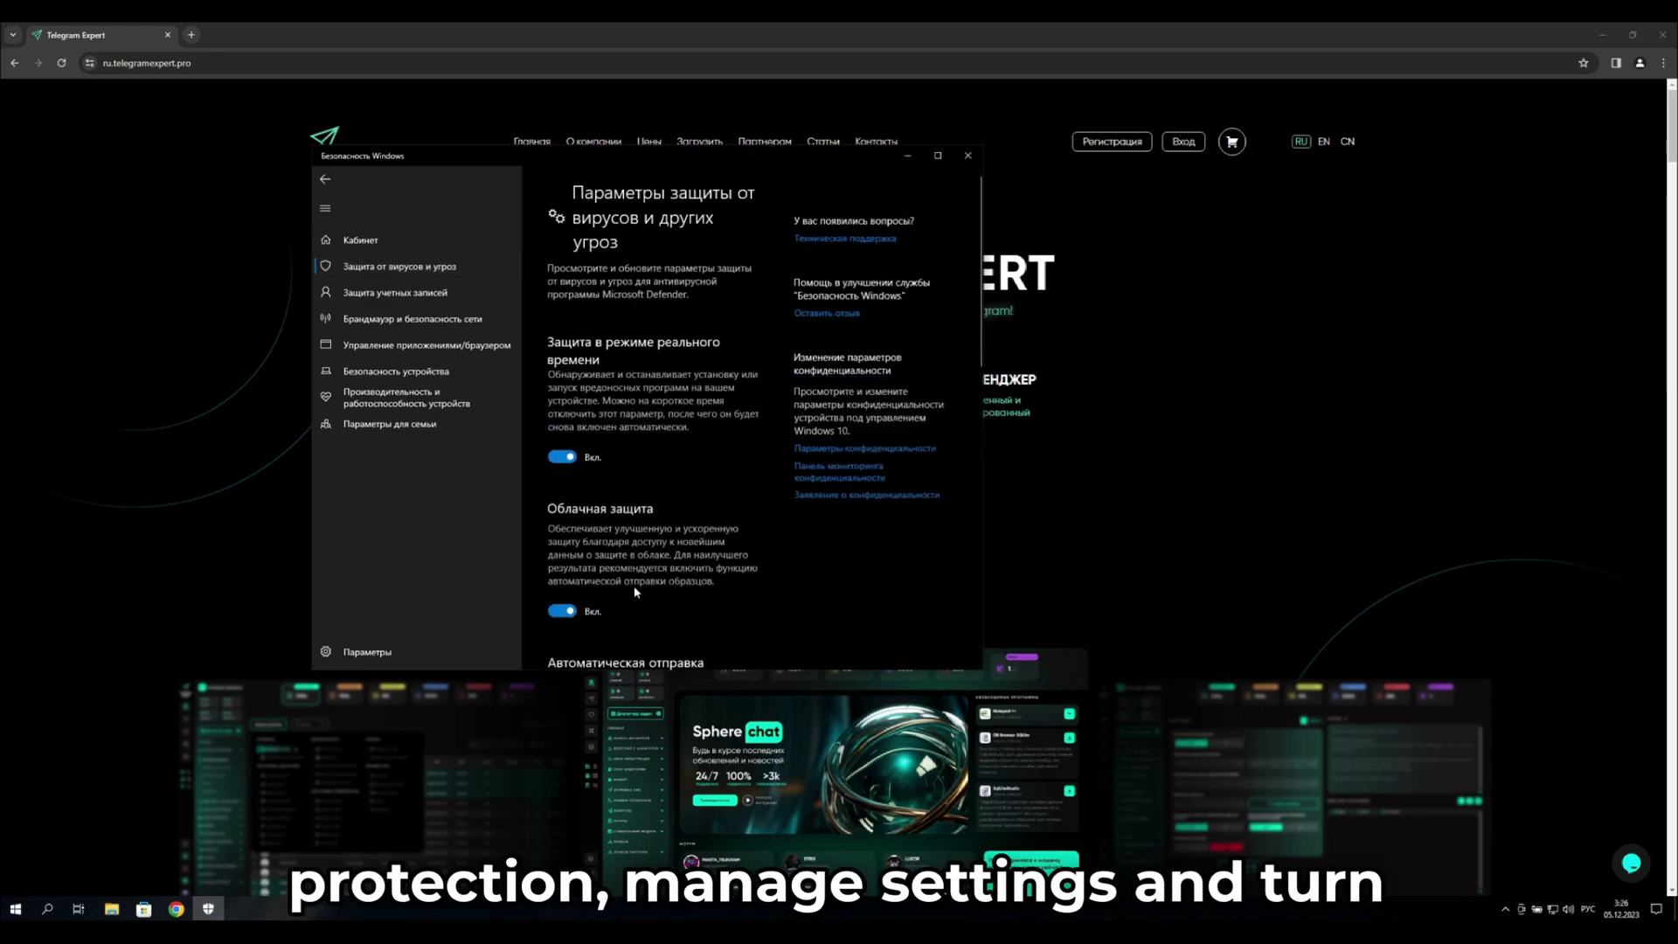
{"action": "left_click", "coordinate": [556, 455]}
{"action": "left_click", "coordinate": [749, 548]}
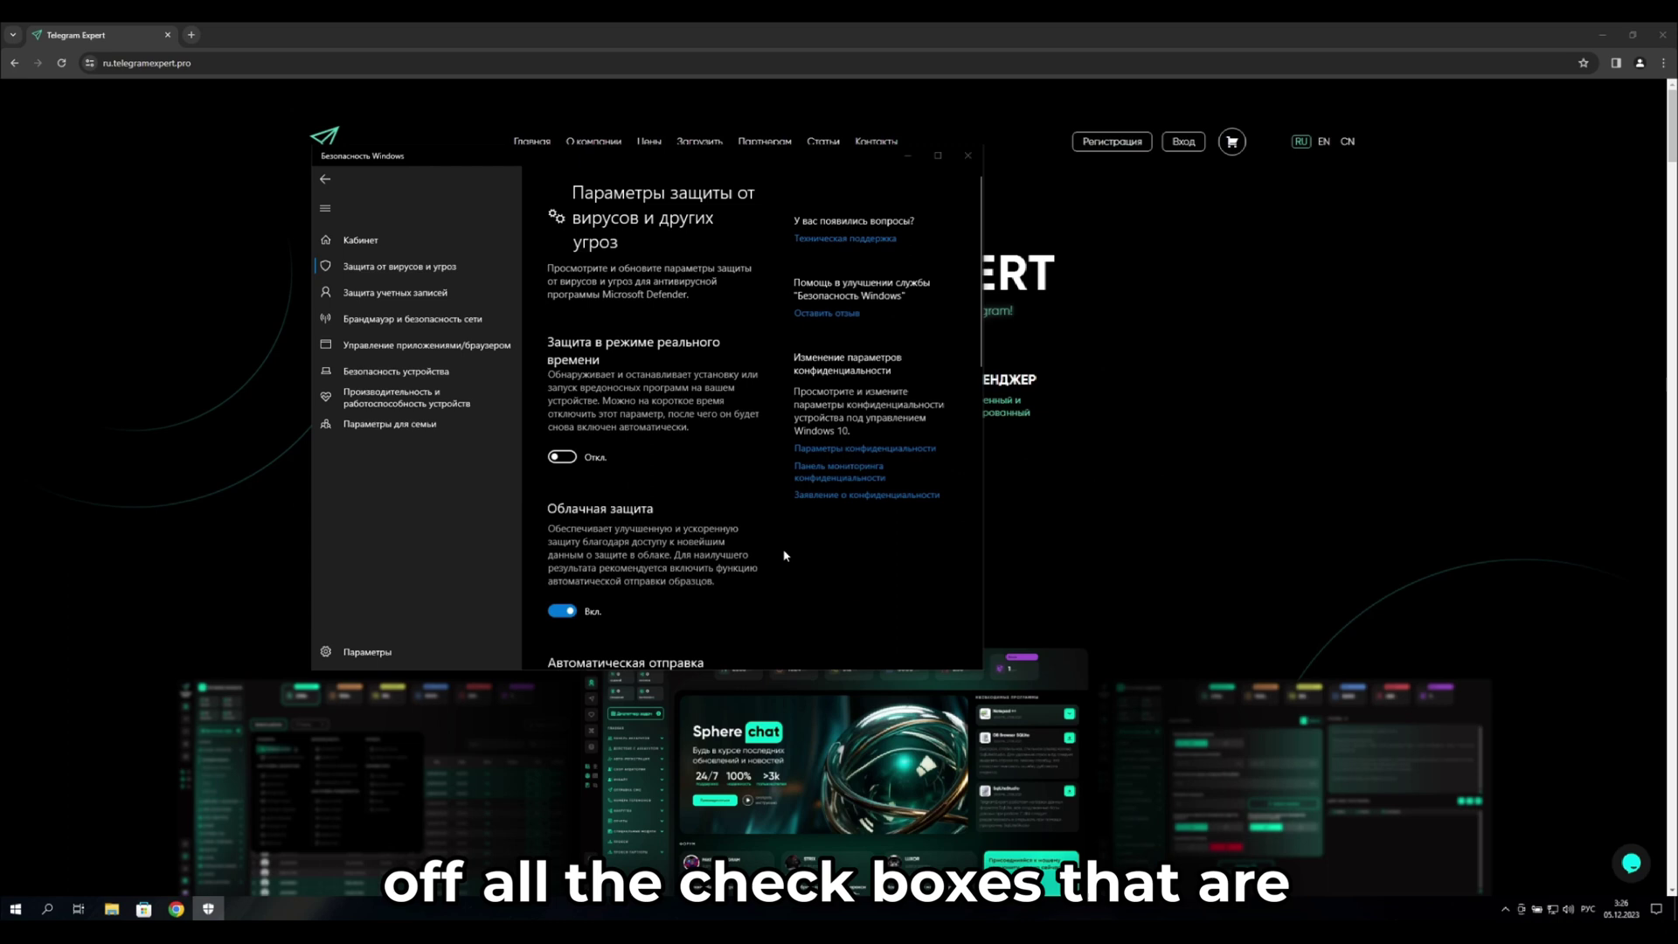
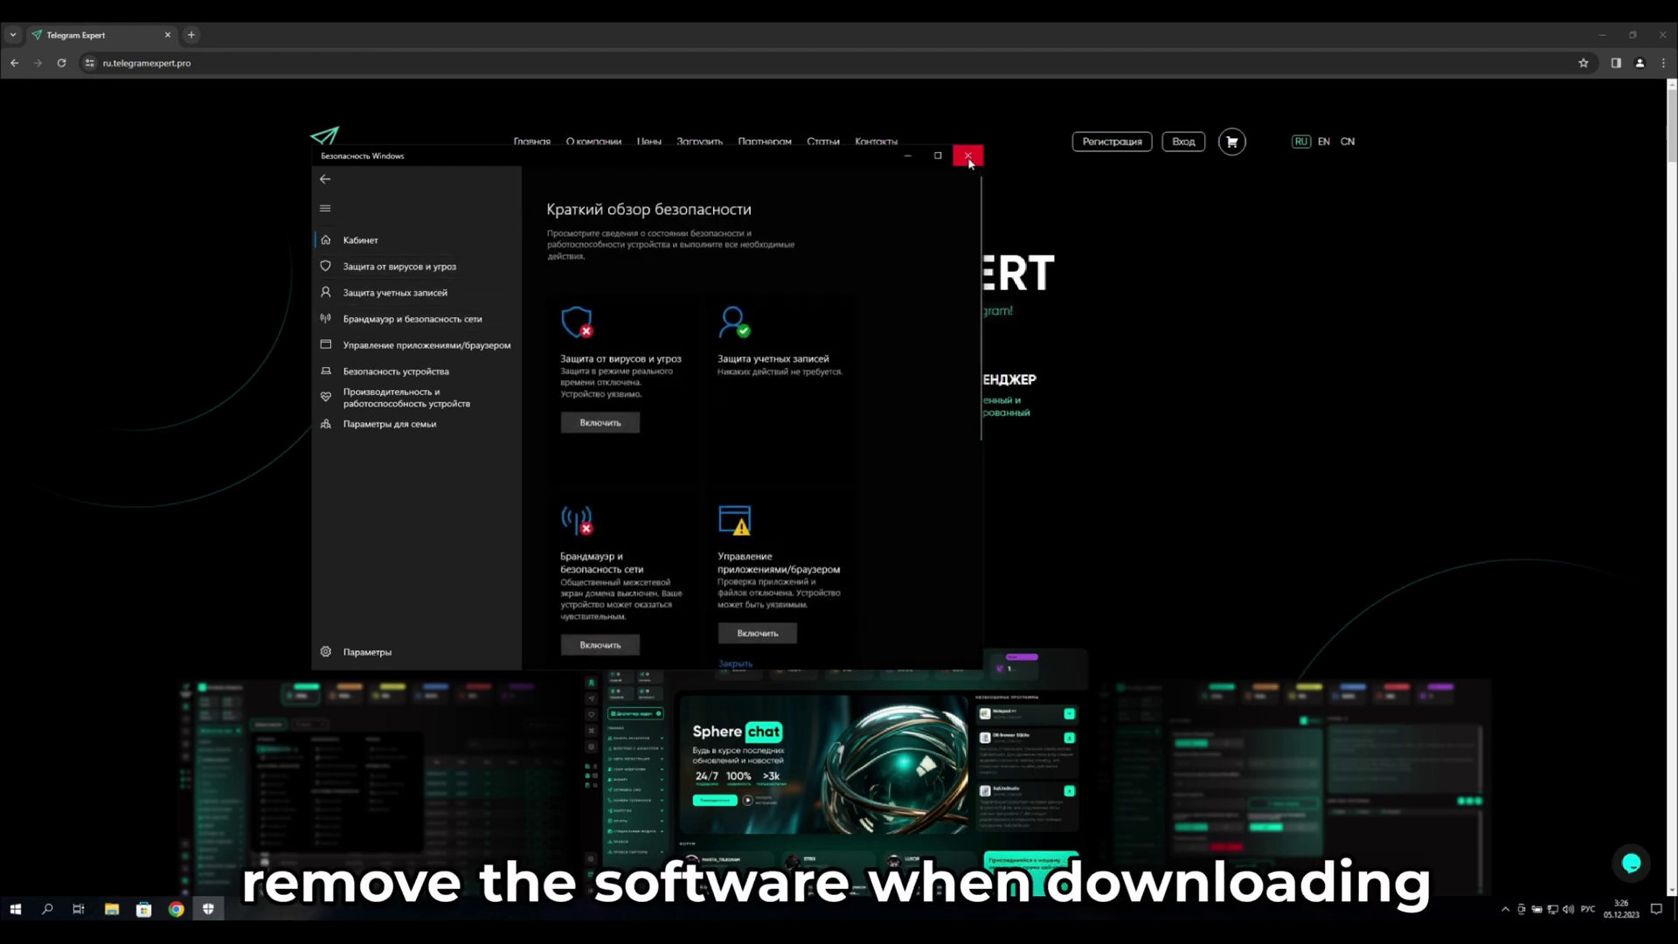
{"action": "left_click", "coordinate": [968, 156]}
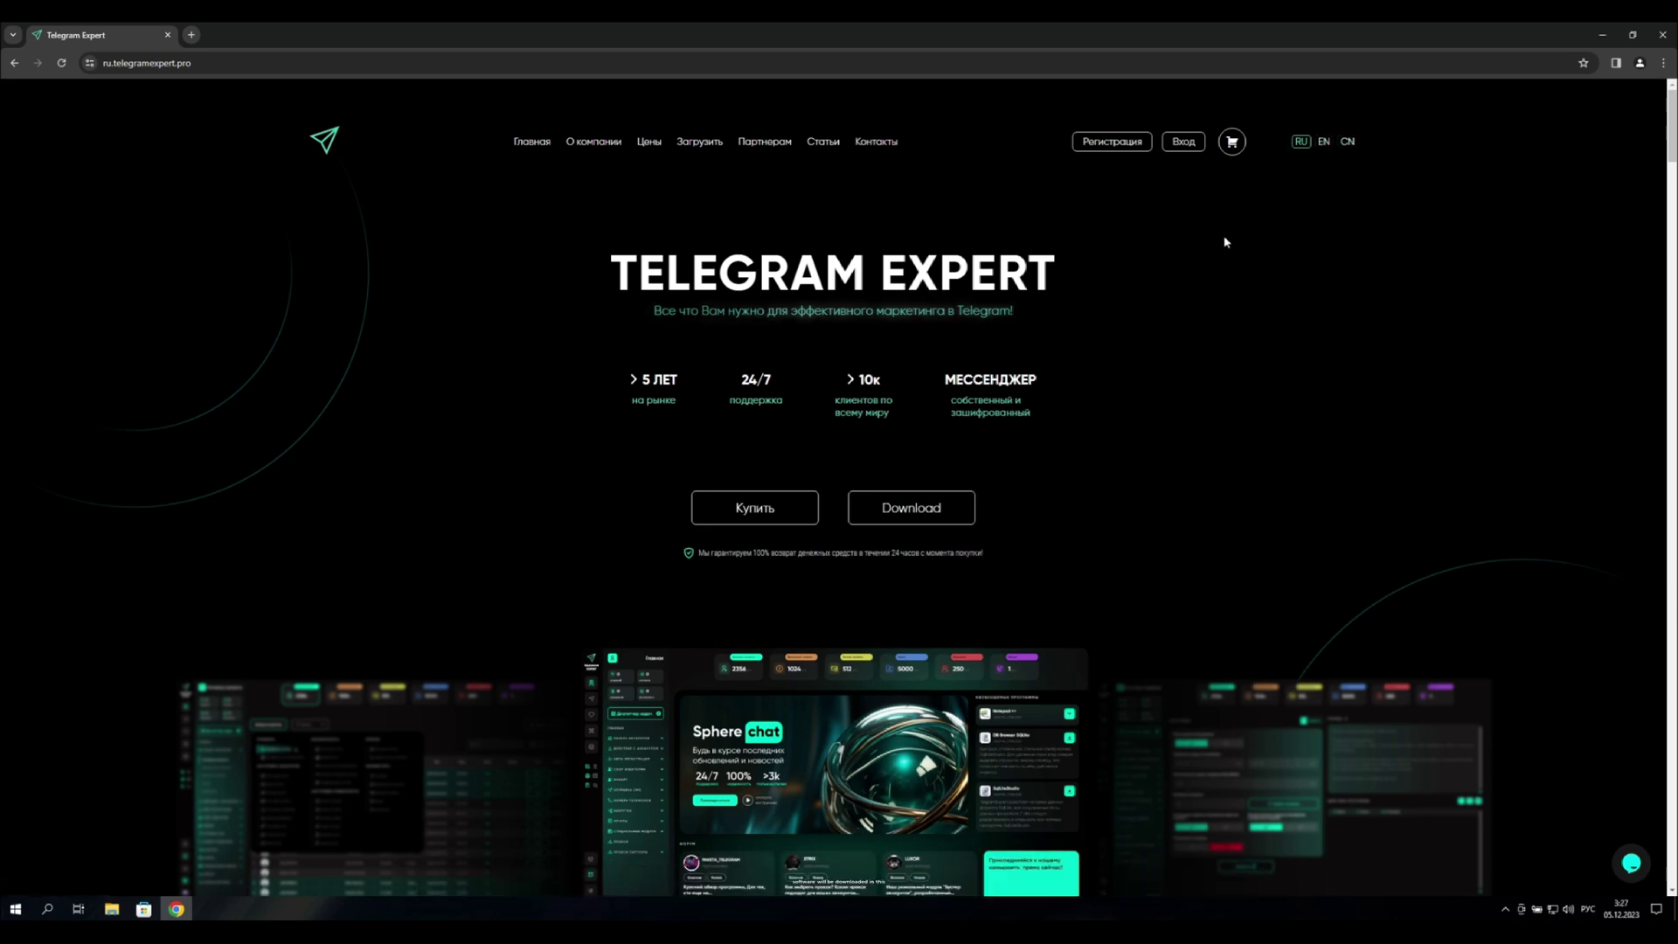
- Download the Telegram Expert setup.exe from the site's download page and run it past the file security warning
{"action": "left_click", "coordinate": [944, 509]}
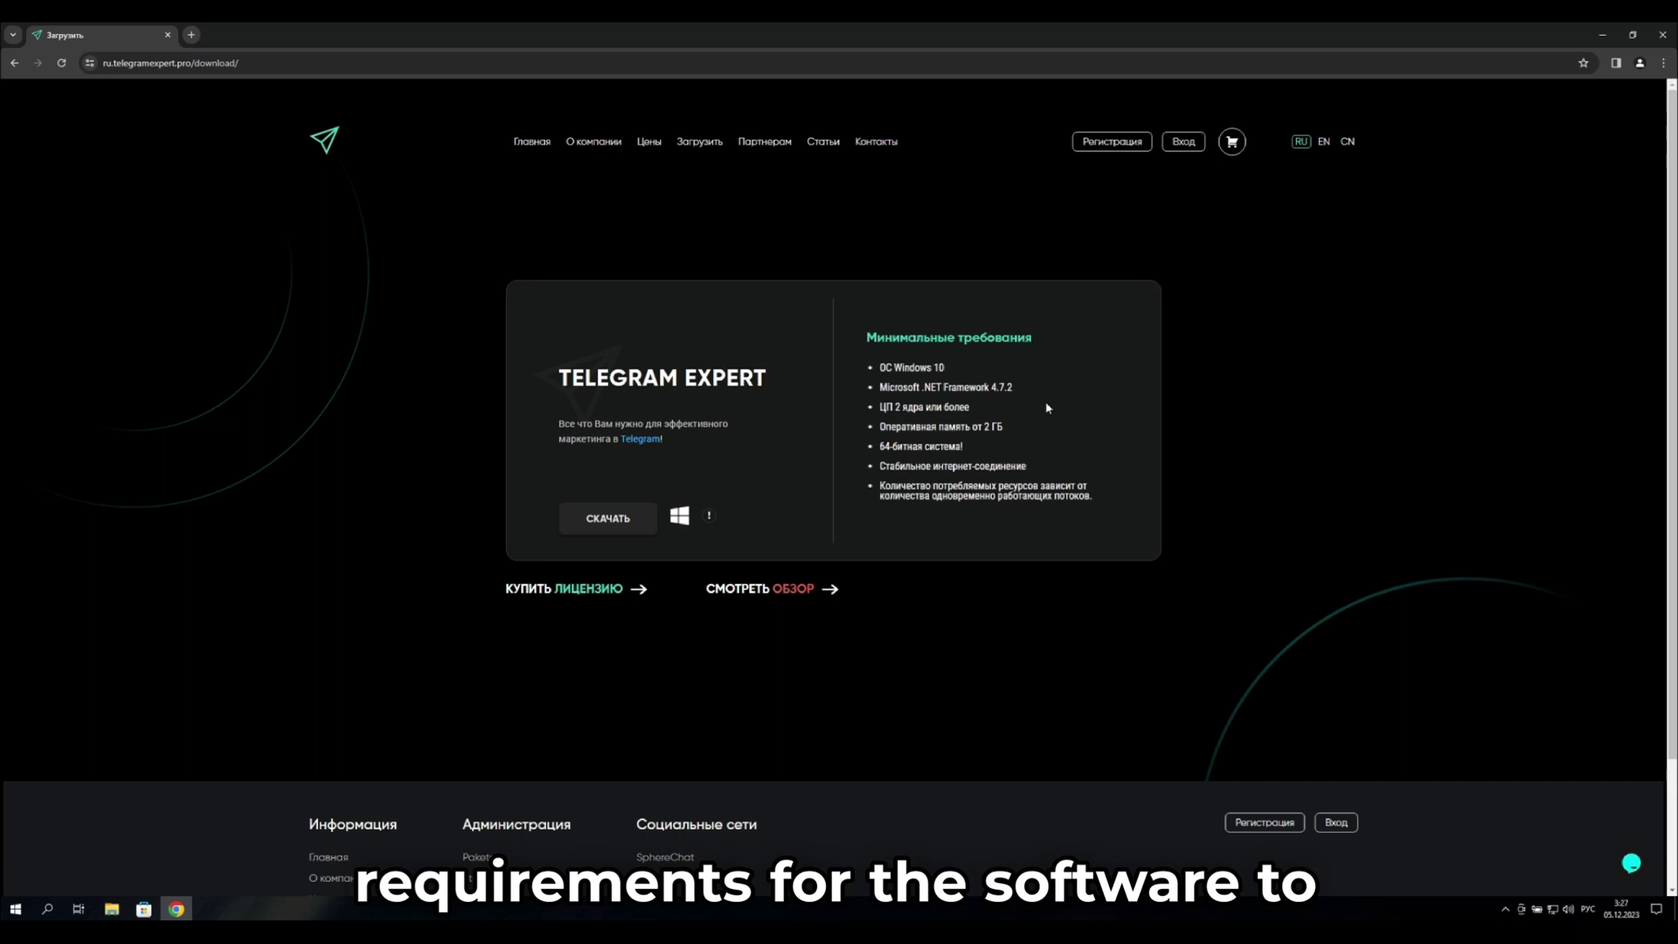
{"action": "left_click", "coordinate": [629, 522]}
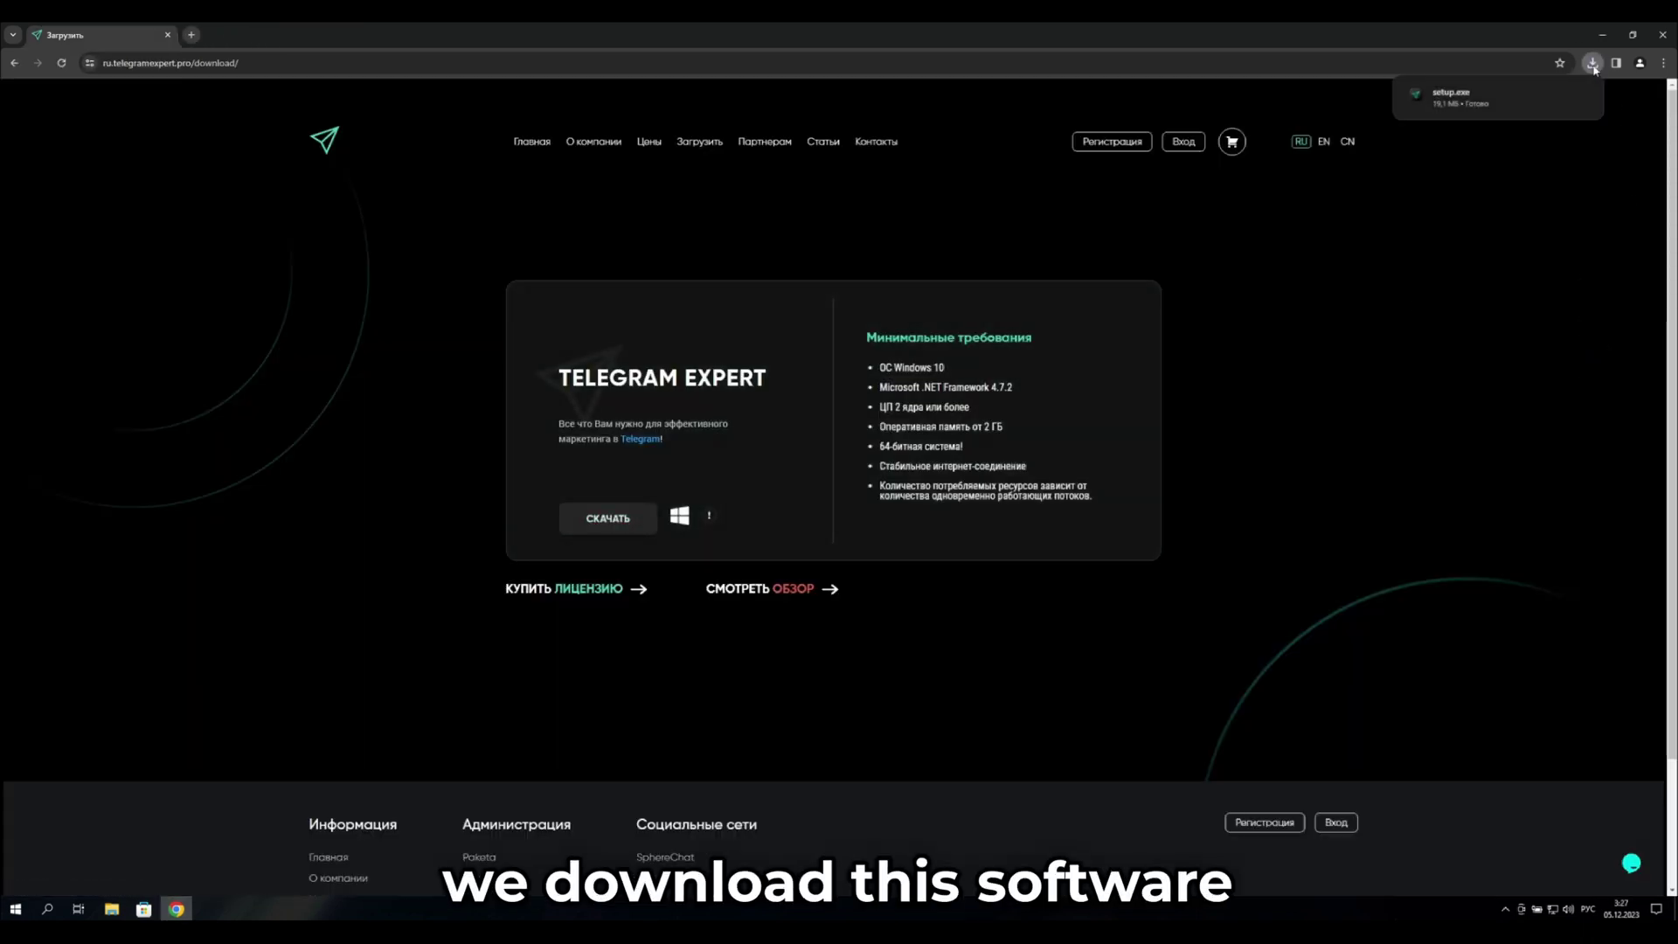
{"action": "left_click", "coordinate": [1422, 105]}
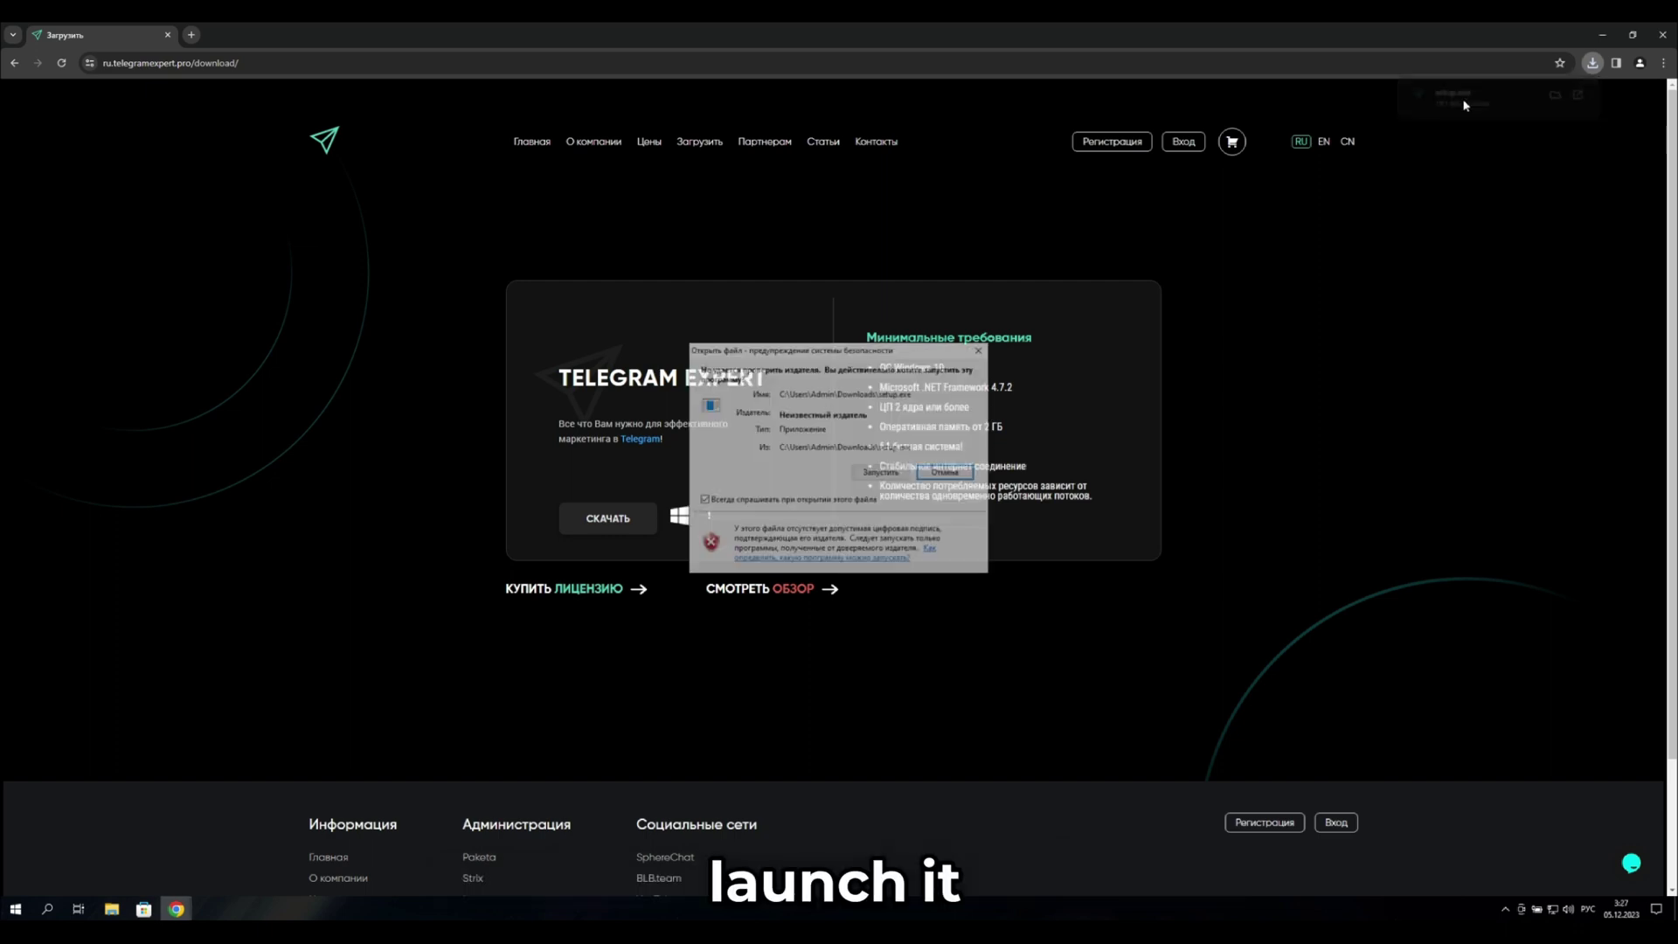
{"action": "left_click", "coordinate": [882, 477]}
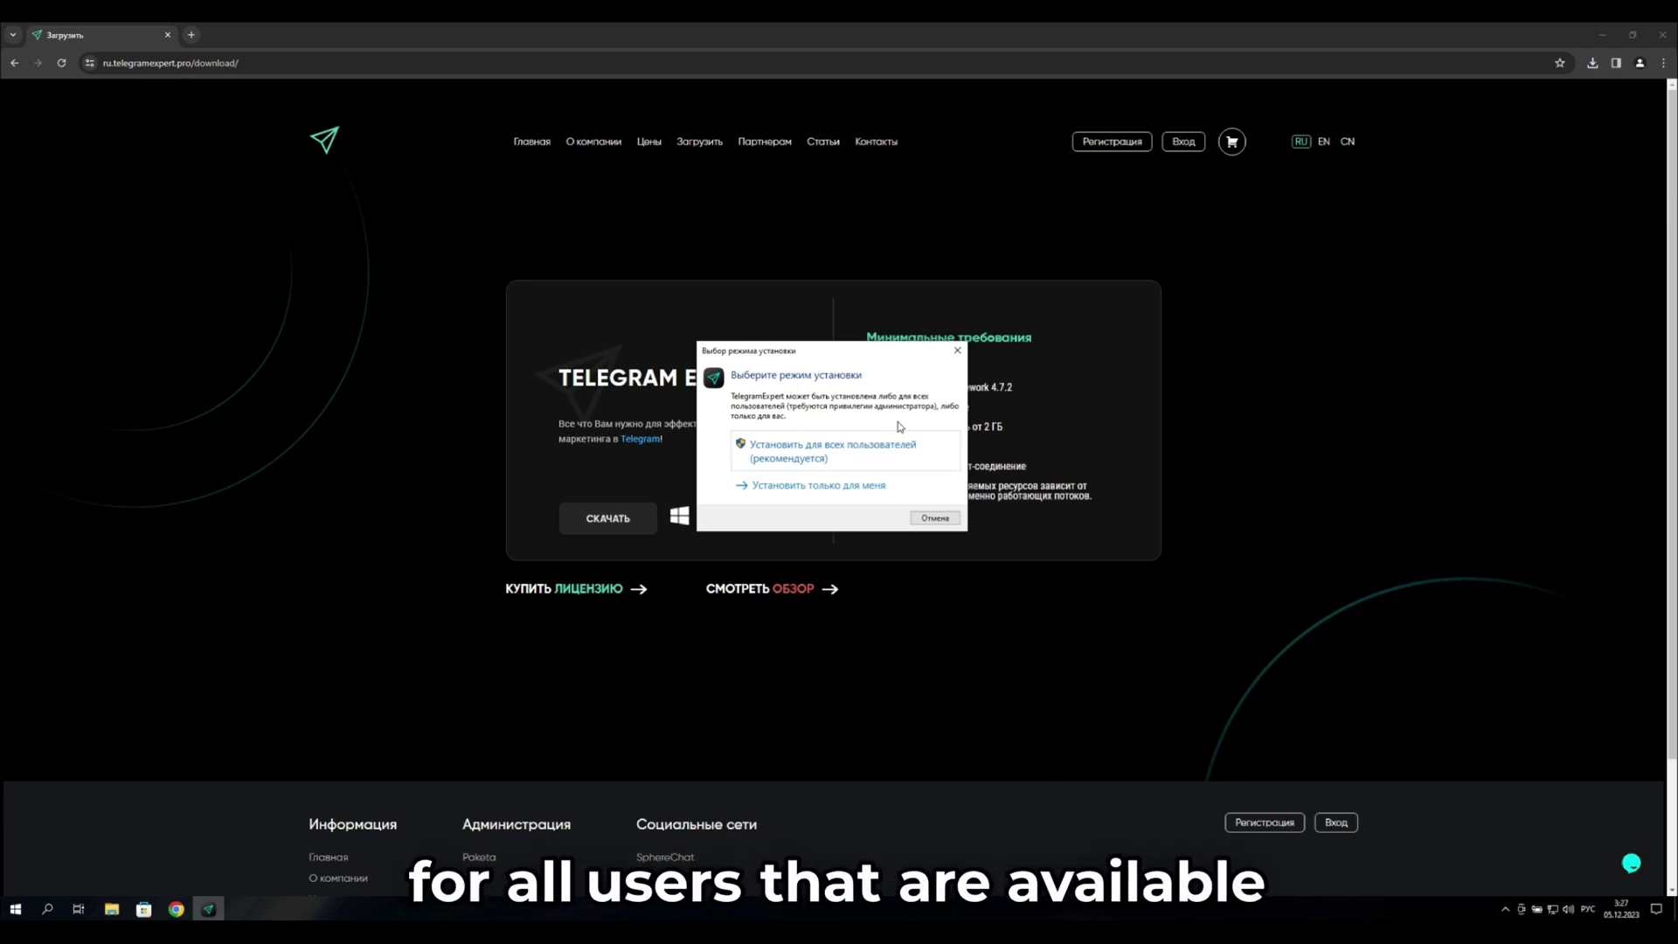
- Choose installation for all users, allow setup.exe to make changes, and select Русский as the installation language
{"action": "left_click", "coordinate": [822, 453]}
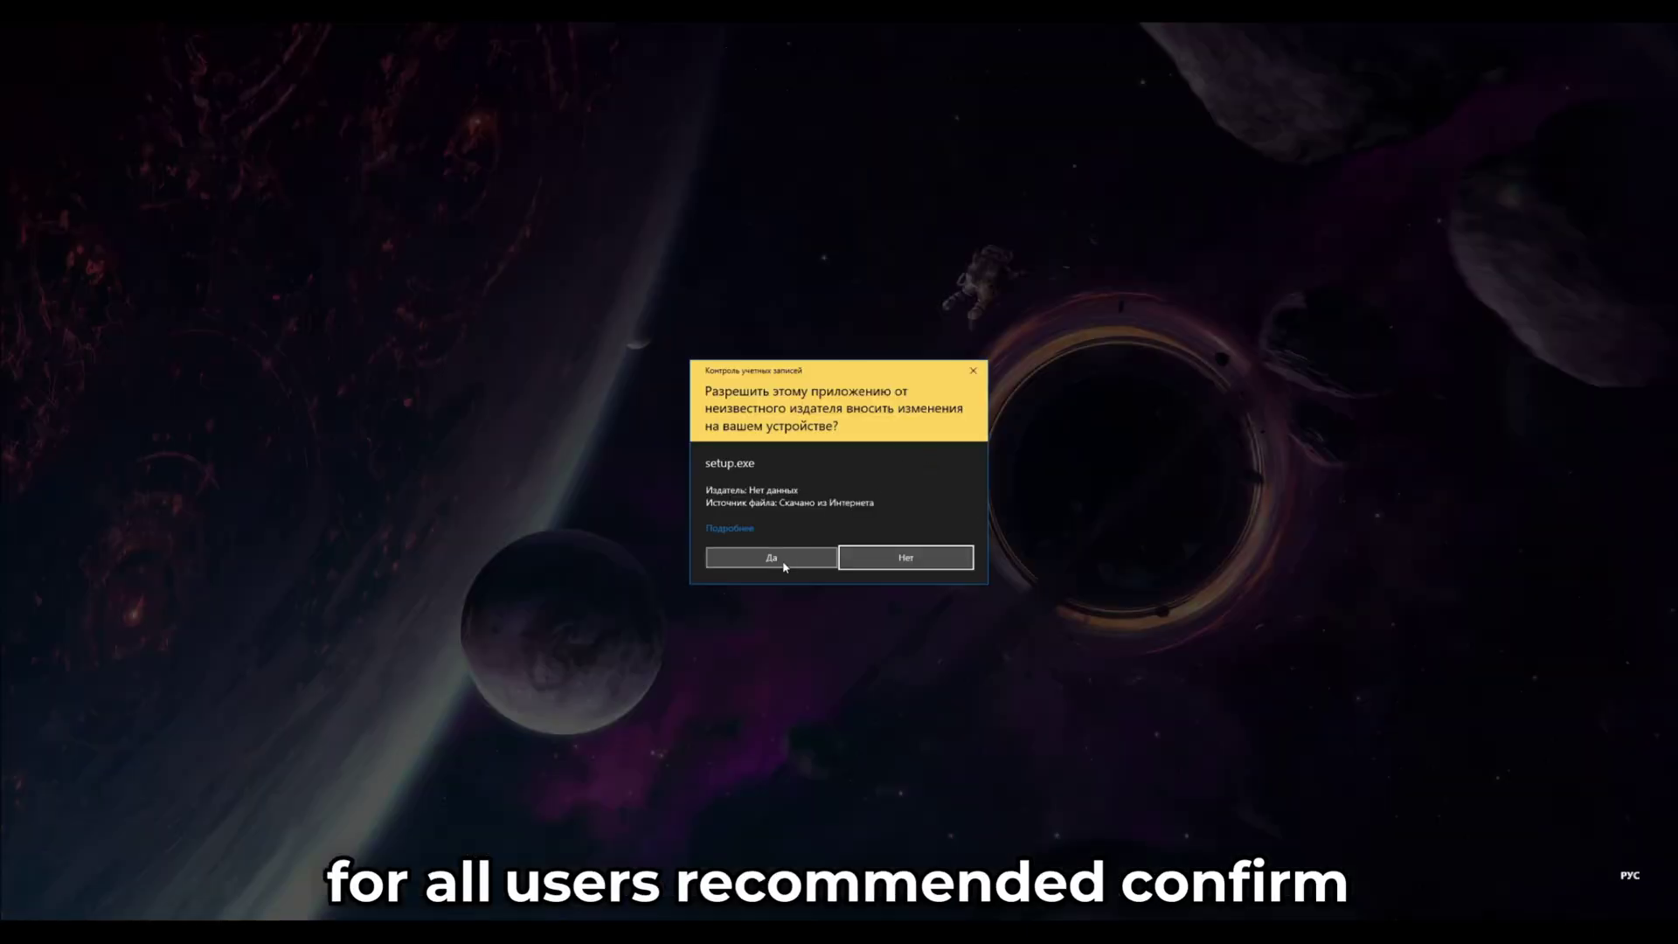
{"action": "left_click", "coordinate": [785, 564]}
{"action": "left_click", "coordinate": [856, 464]}
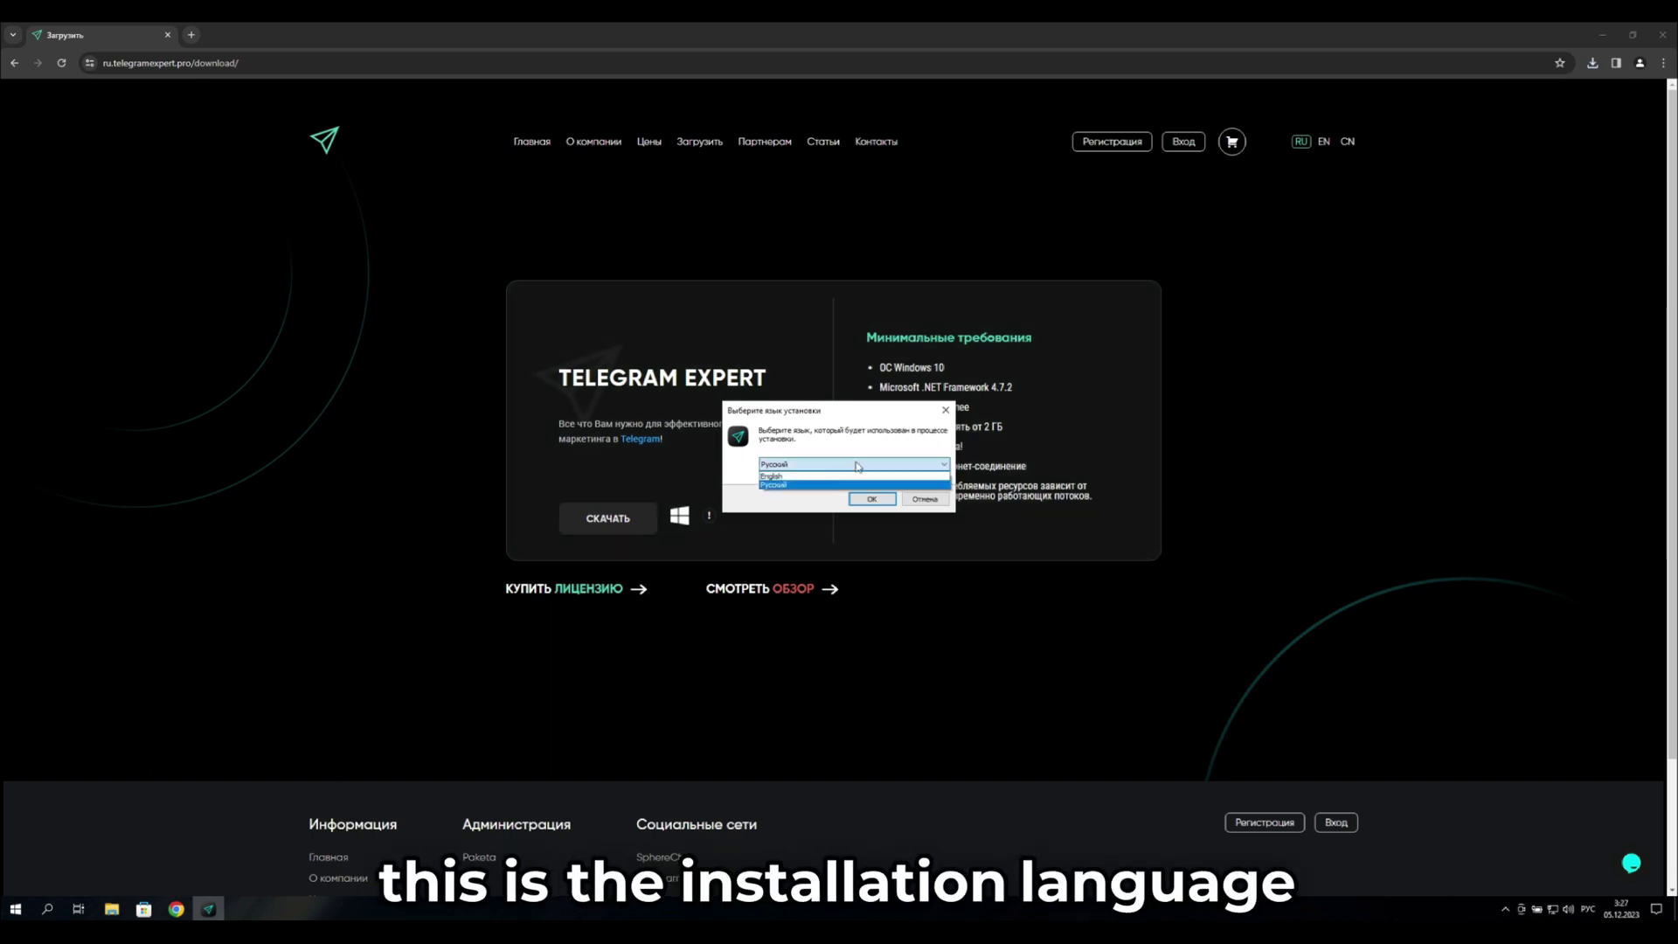
{"action": "left_click", "coordinate": [796, 485]}
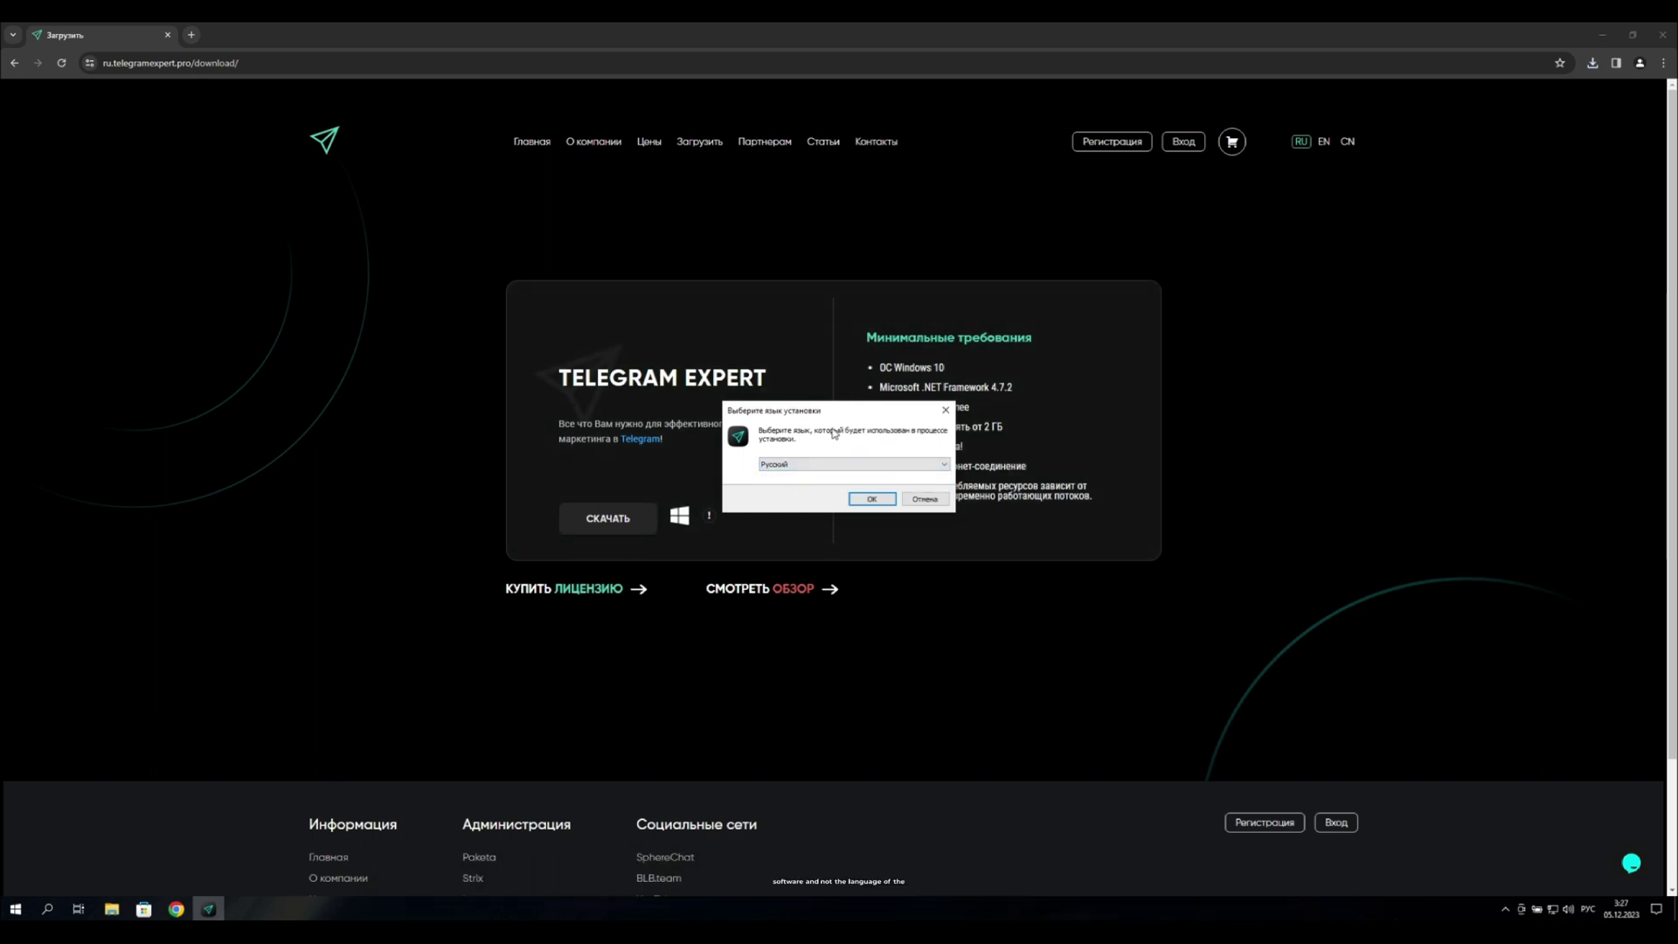
{"action": "left_click", "coordinate": [873, 499]}
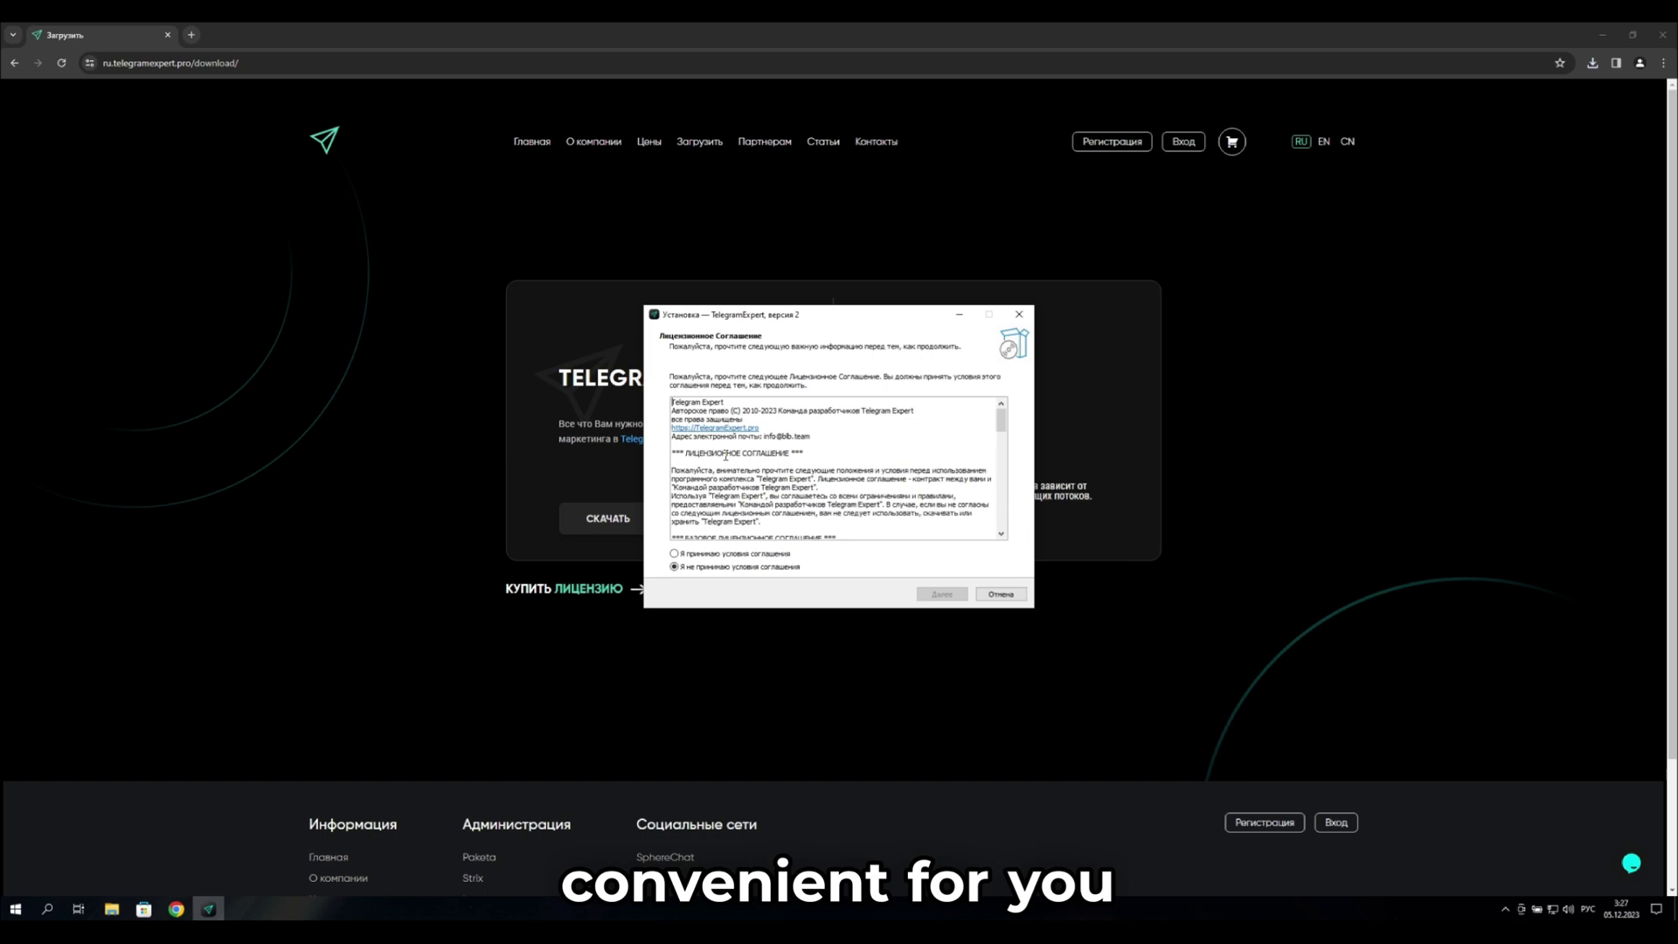
- Read through the TelegramExpert license agreement, accept its terms and continue
{"action": "scroll", "coordinate": [835, 468], "scroll_direction": "down", "scroll_amount": 10}
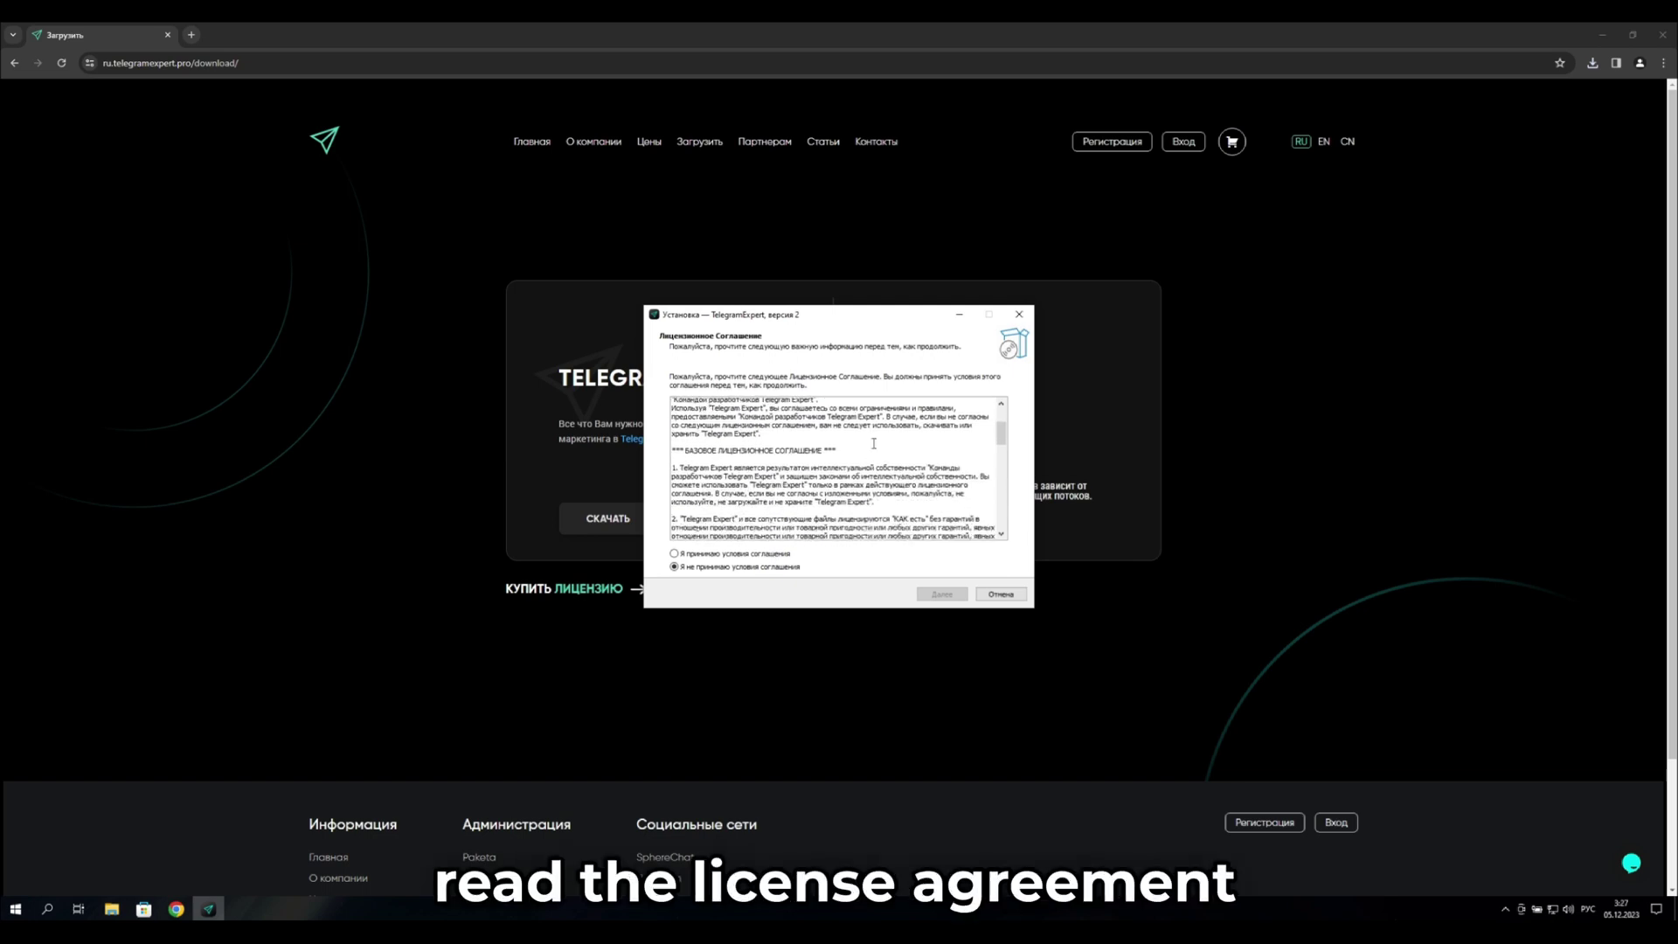
{"action": "scroll", "coordinate": [835, 468], "scroll_direction": "down", "scroll_amount": 1}
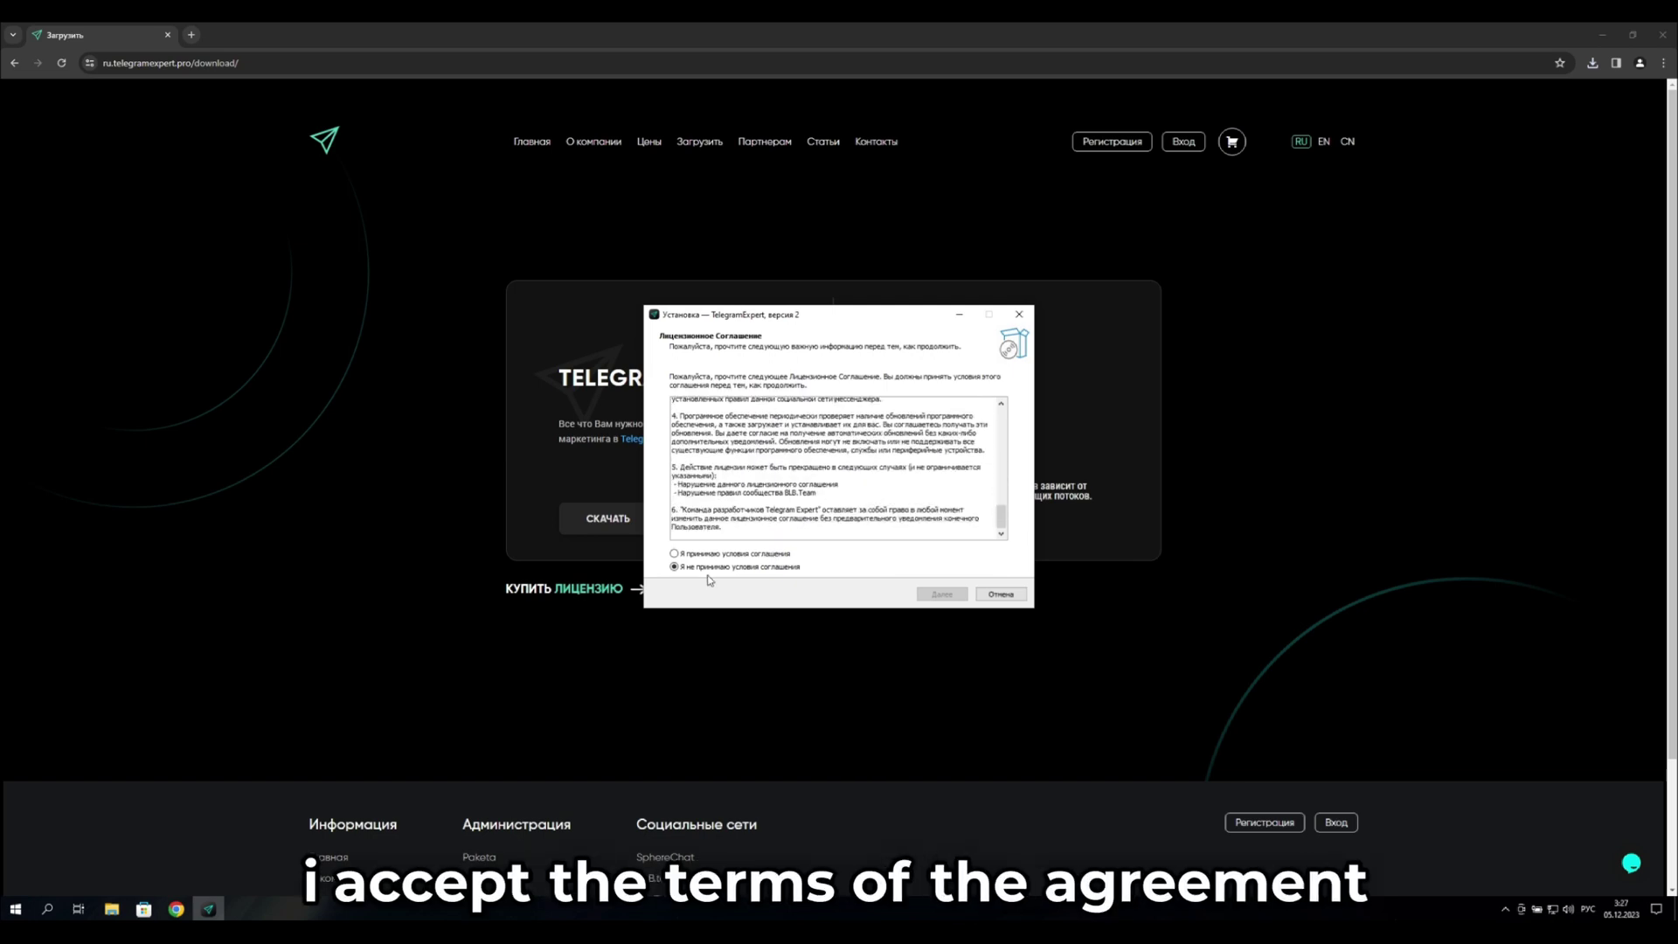
{"action": "left_click", "coordinate": [717, 554]}
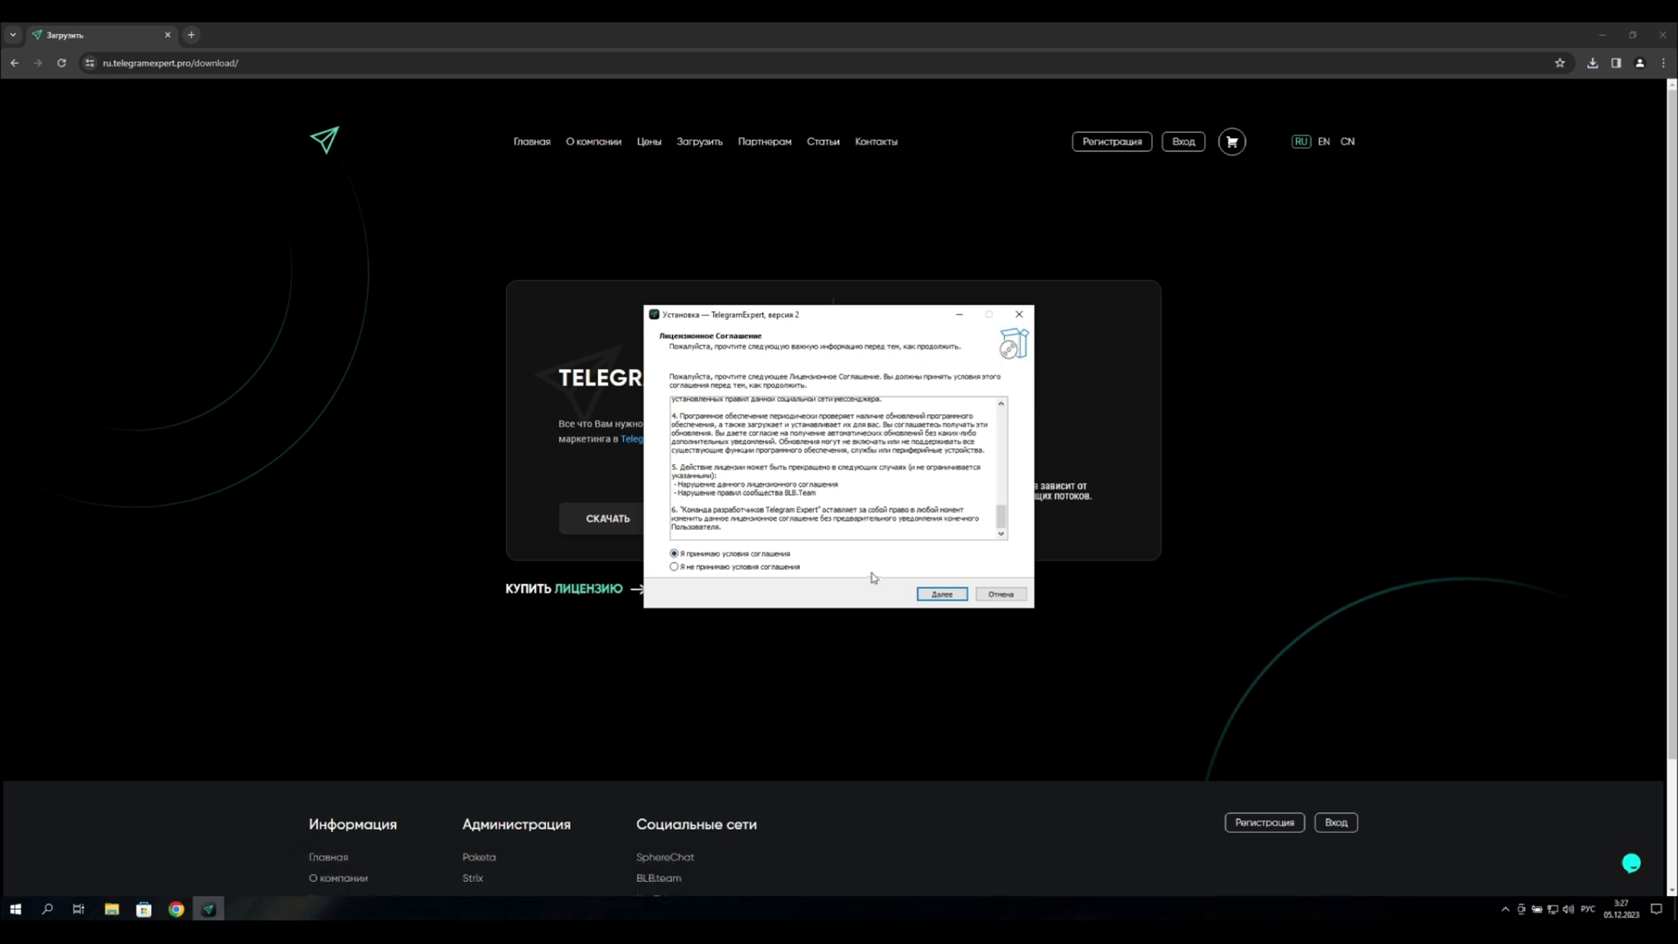
{"action": "left_click", "coordinate": [961, 595]}
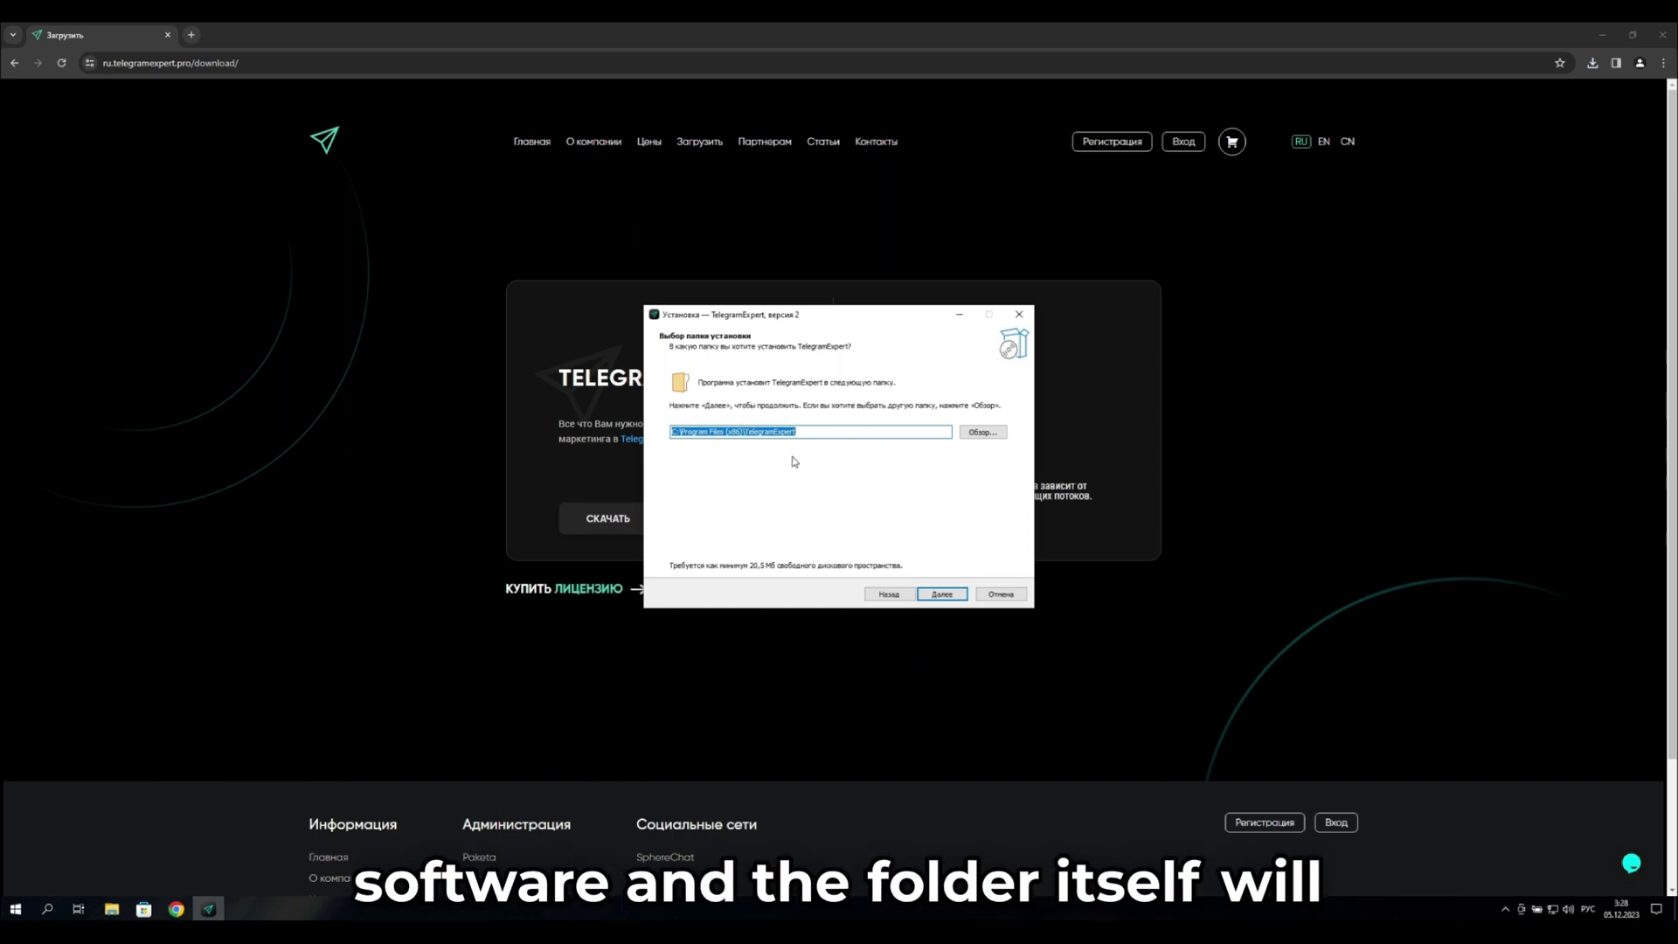
- Install TelegramExpert into C:\Program Files (x86)\TelegramExpert with the desktop icon option enabled
{"action": "left_click", "coordinate": [845, 436]}
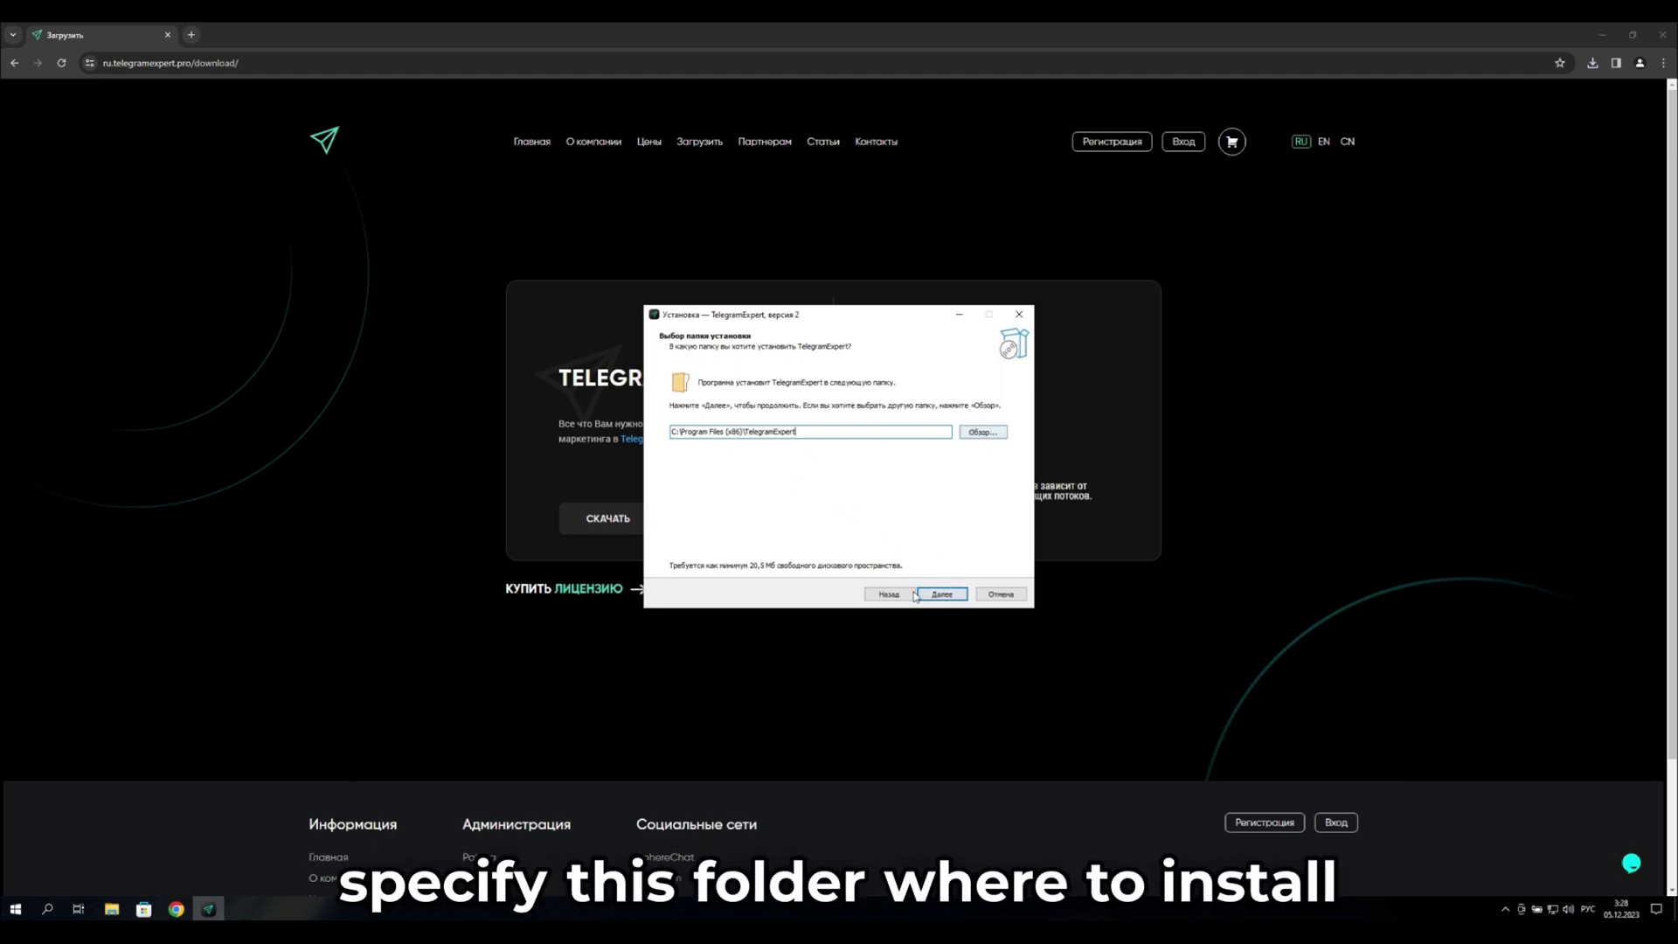
{"action": "left_click", "coordinate": [942, 595]}
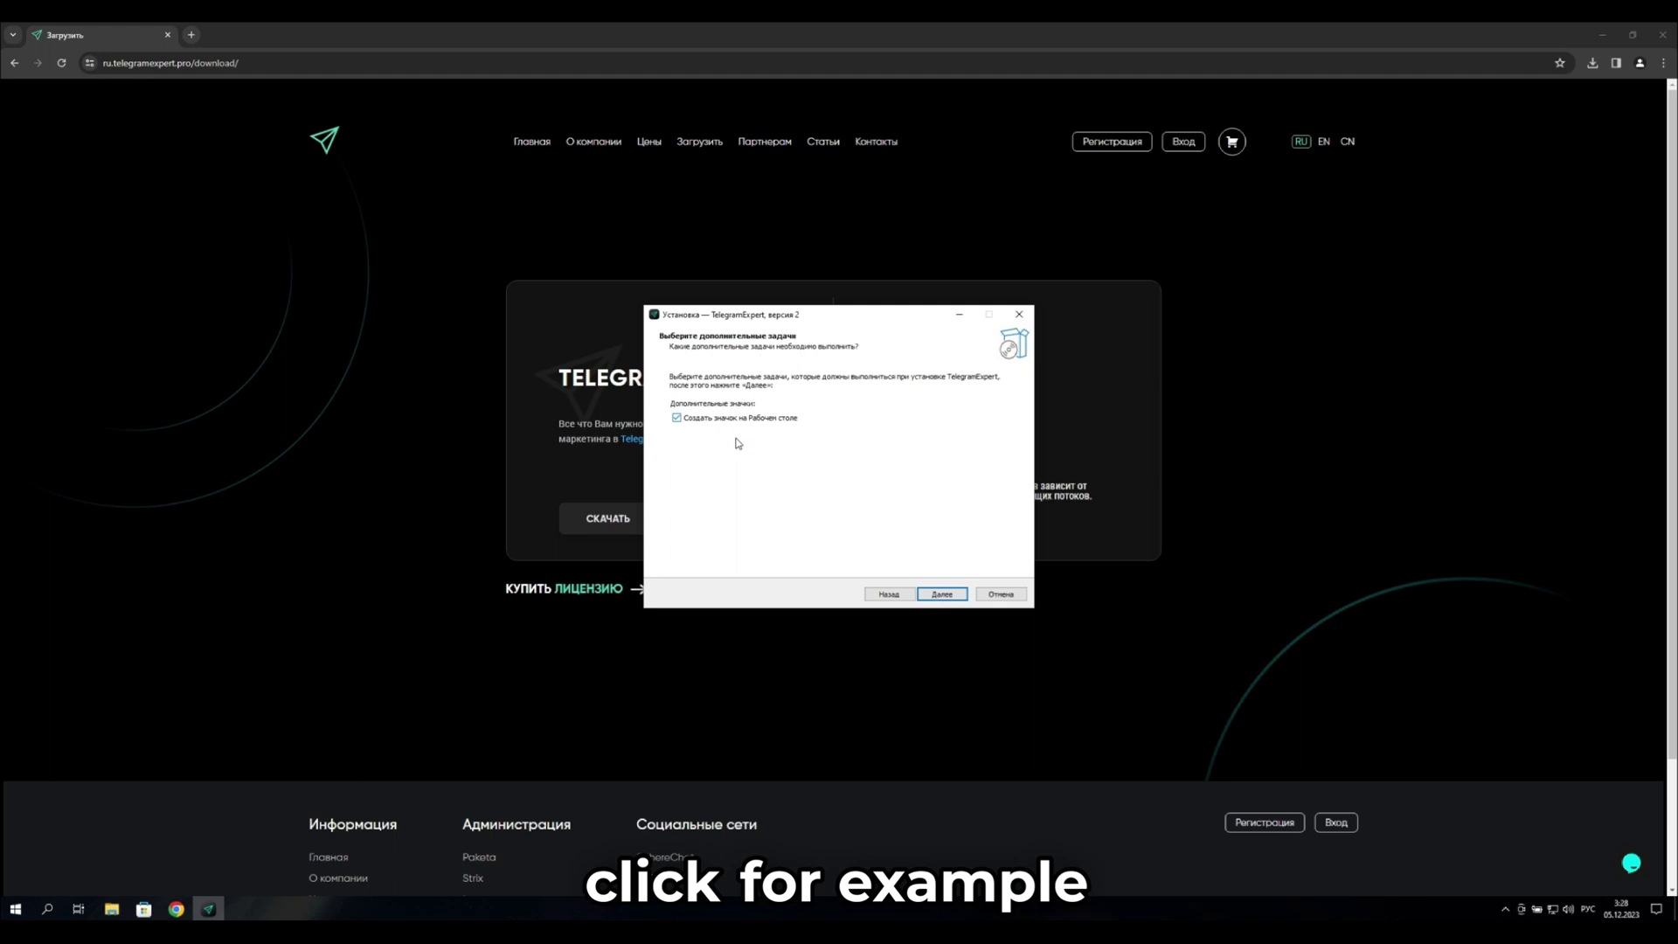
{"action": "left_click", "coordinate": [944, 596]}
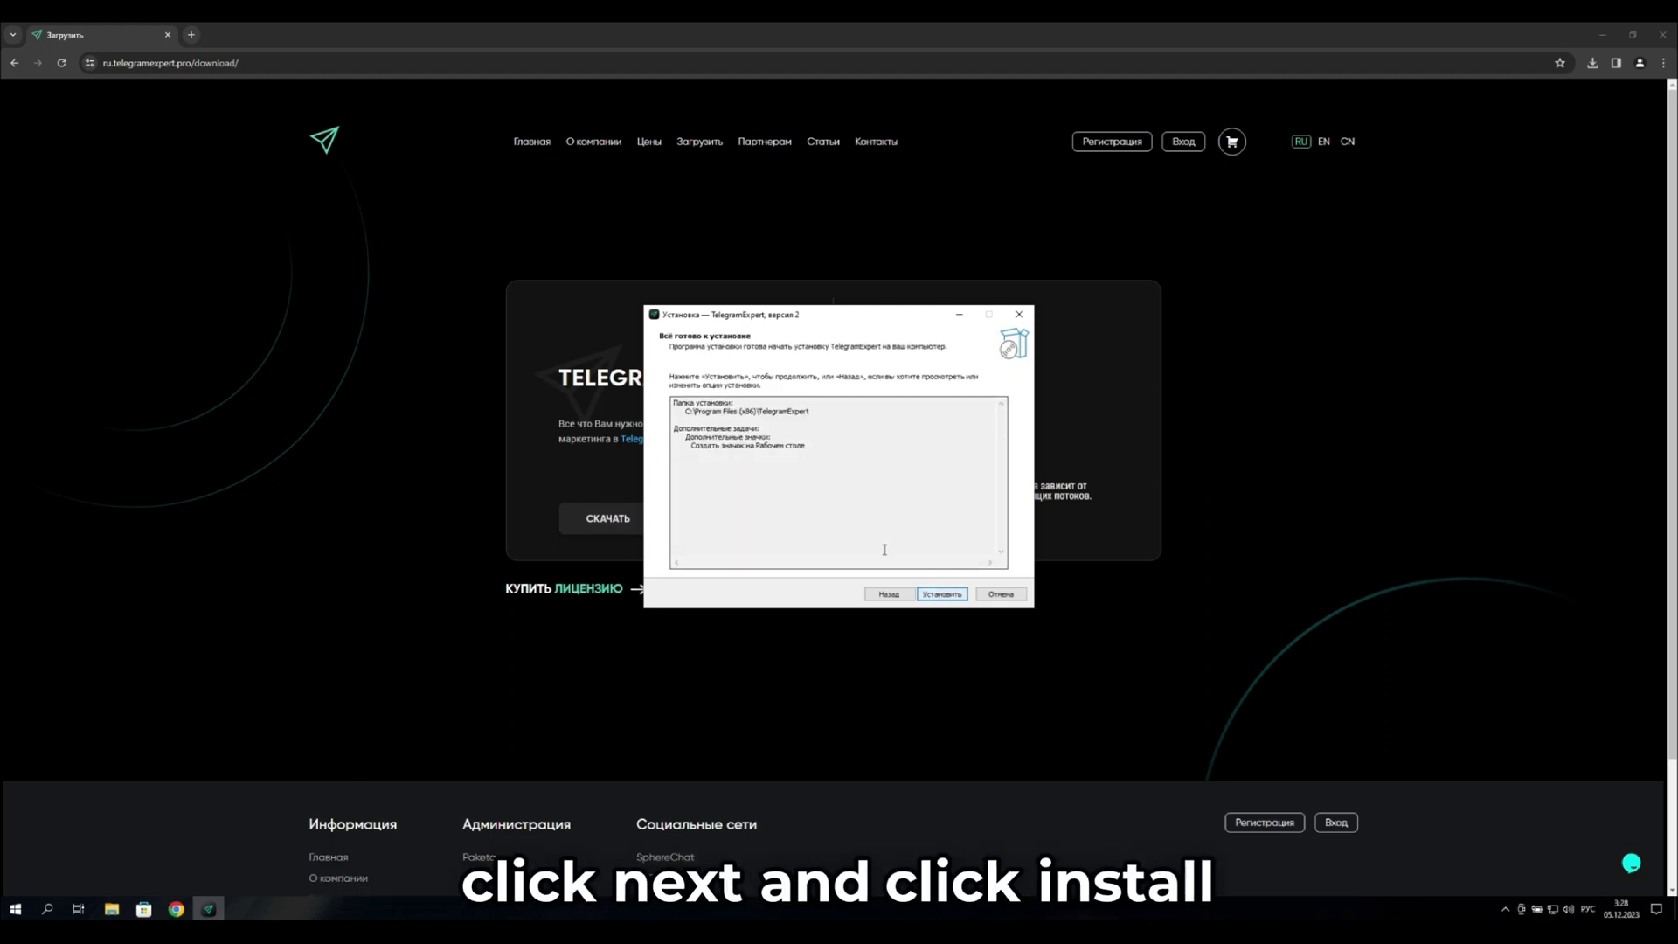
{"action": "left_click", "coordinate": [943, 595]}
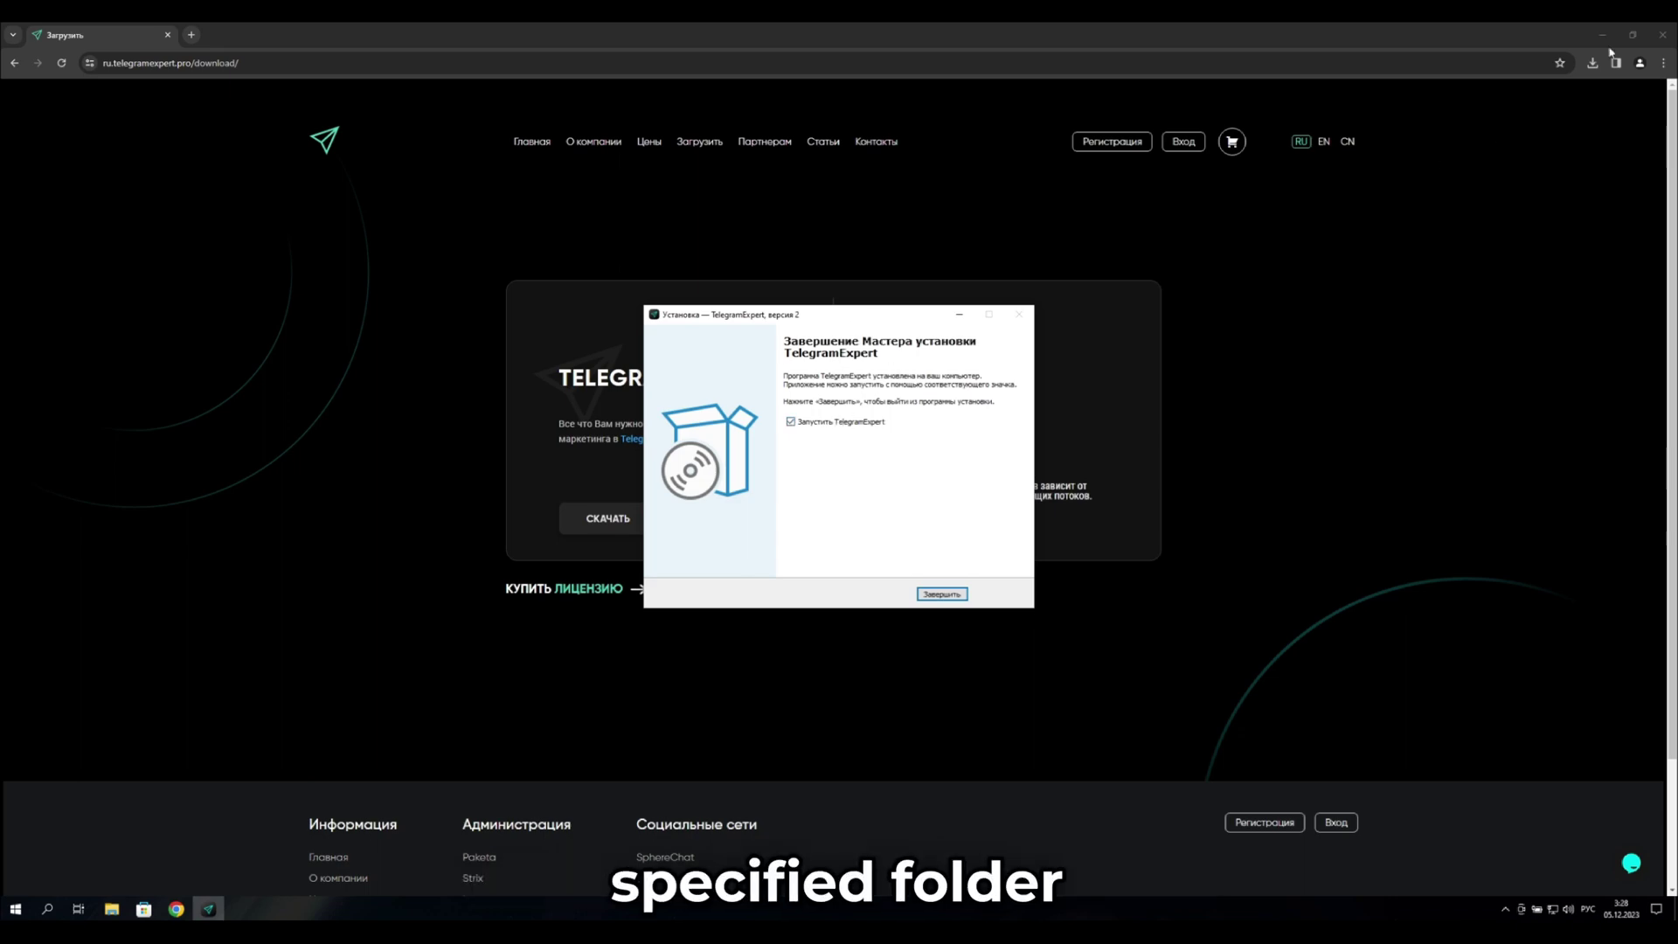
- Minimize the browser and examine the TelegramExpert installation folder in C:\Program Files (x86), then close the file window
{"action": "left_click", "coordinate": [1603, 35]}
{"action": "double_click", "coordinate": [23, 52]}
{"action": "double_click", "coordinate": [685, 492]}
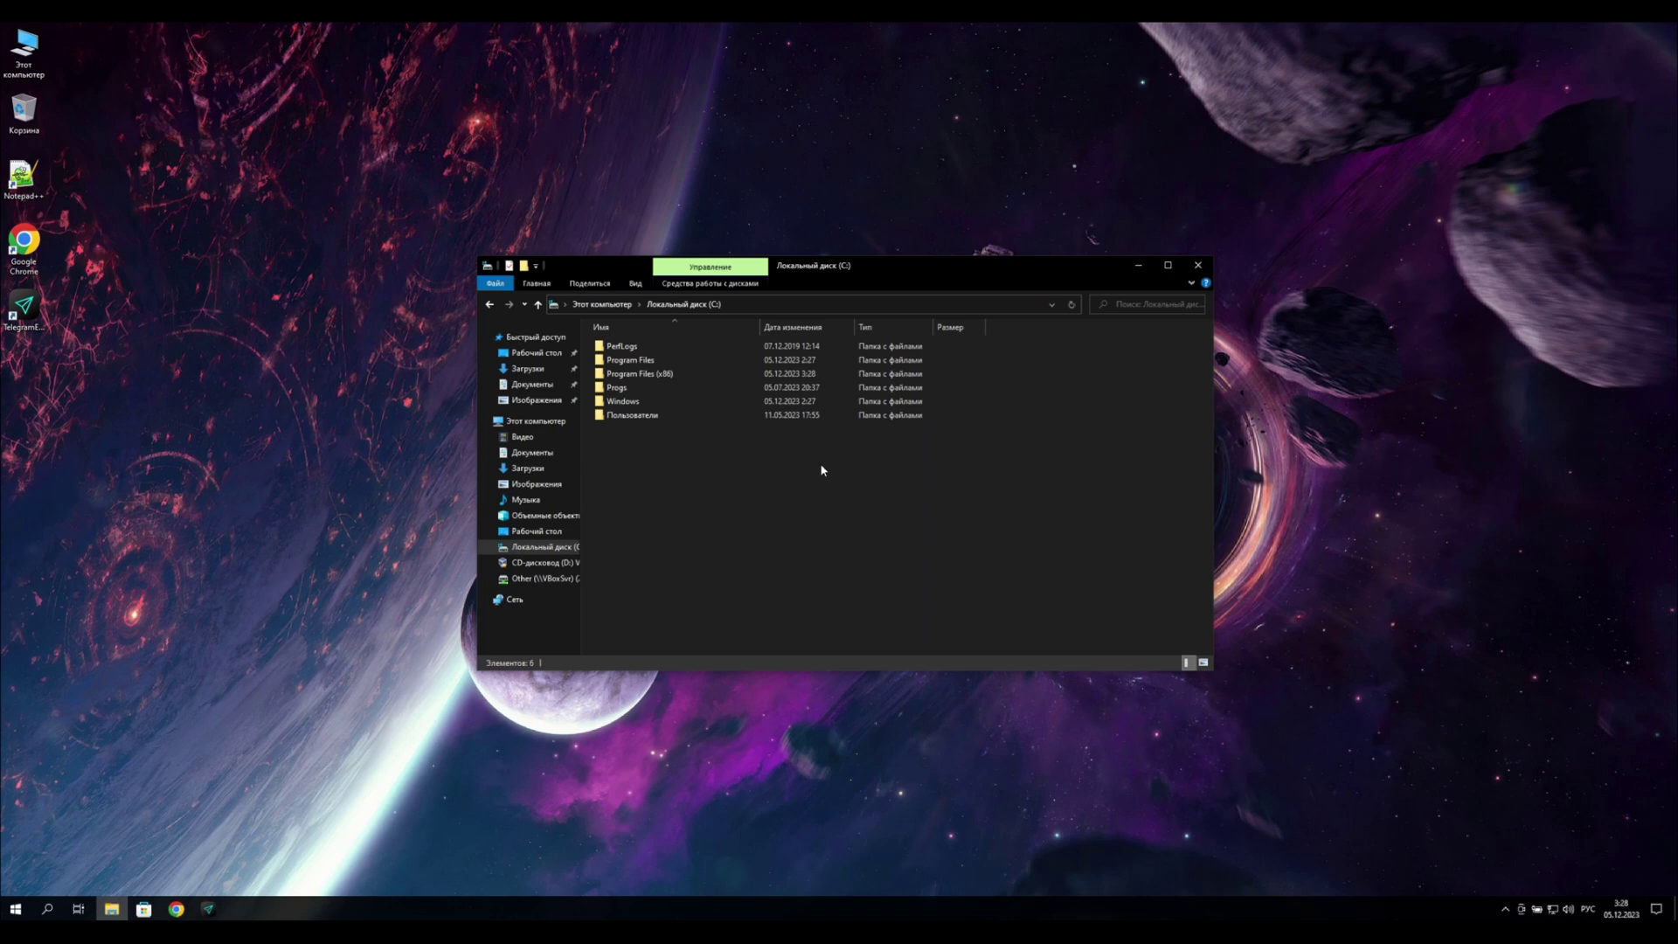
{"action": "left_click", "coordinate": [671, 376]}
{"action": "double_click", "coordinate": [670, 376]}
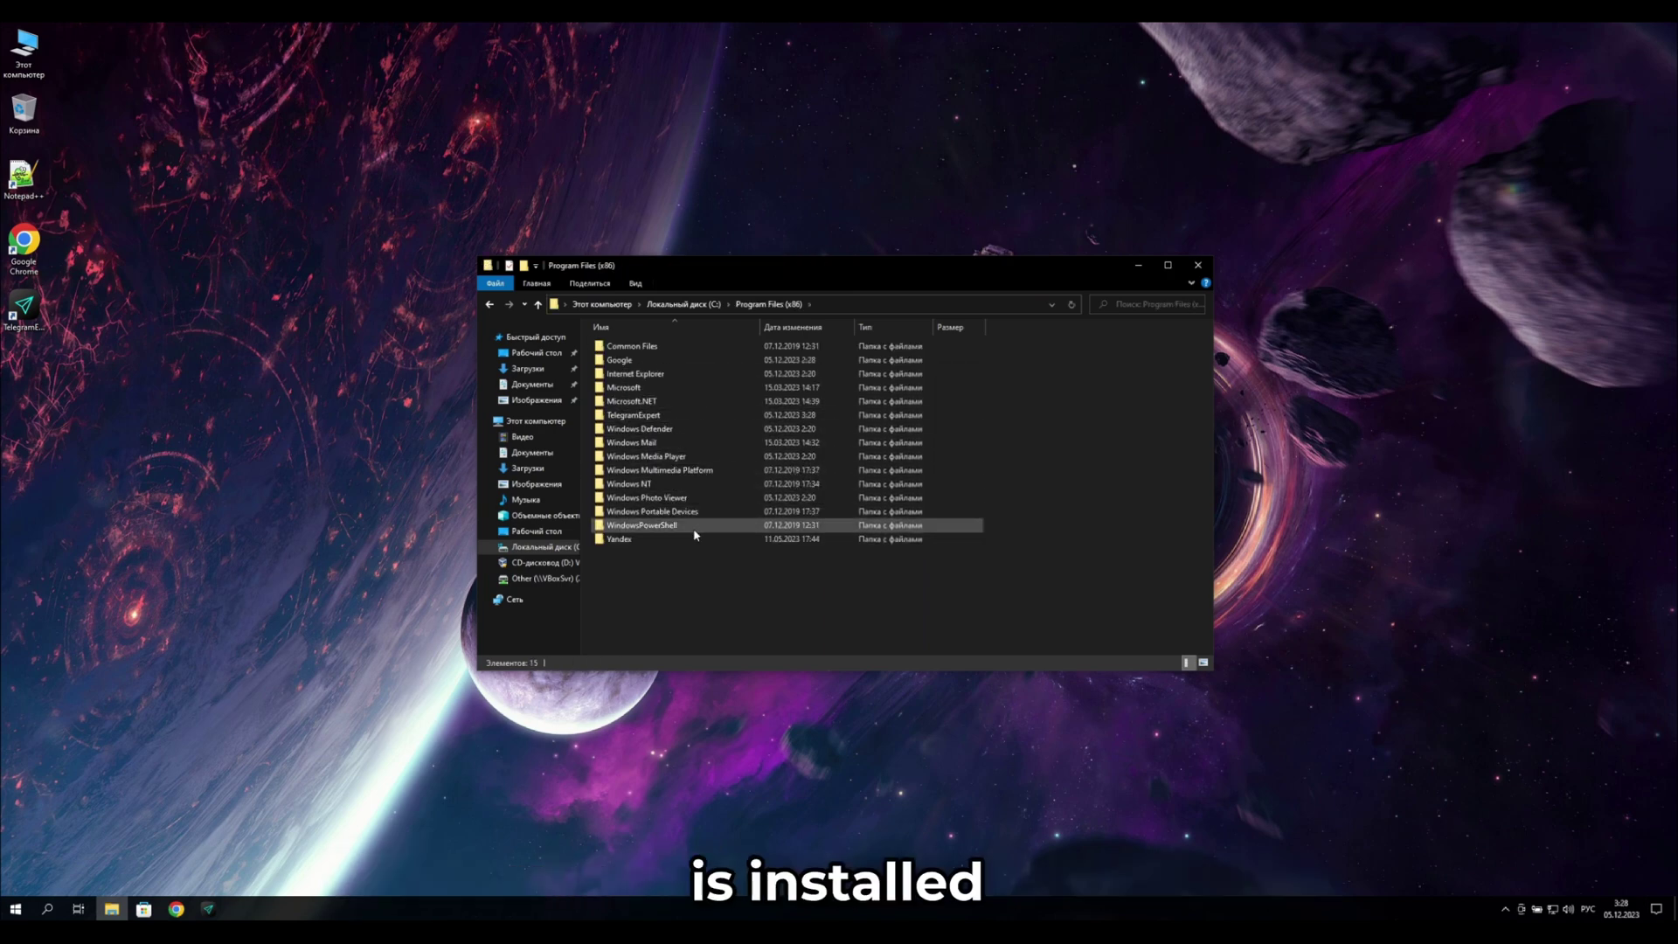
{"action": "double_click", "coordinate": [712, 416]}
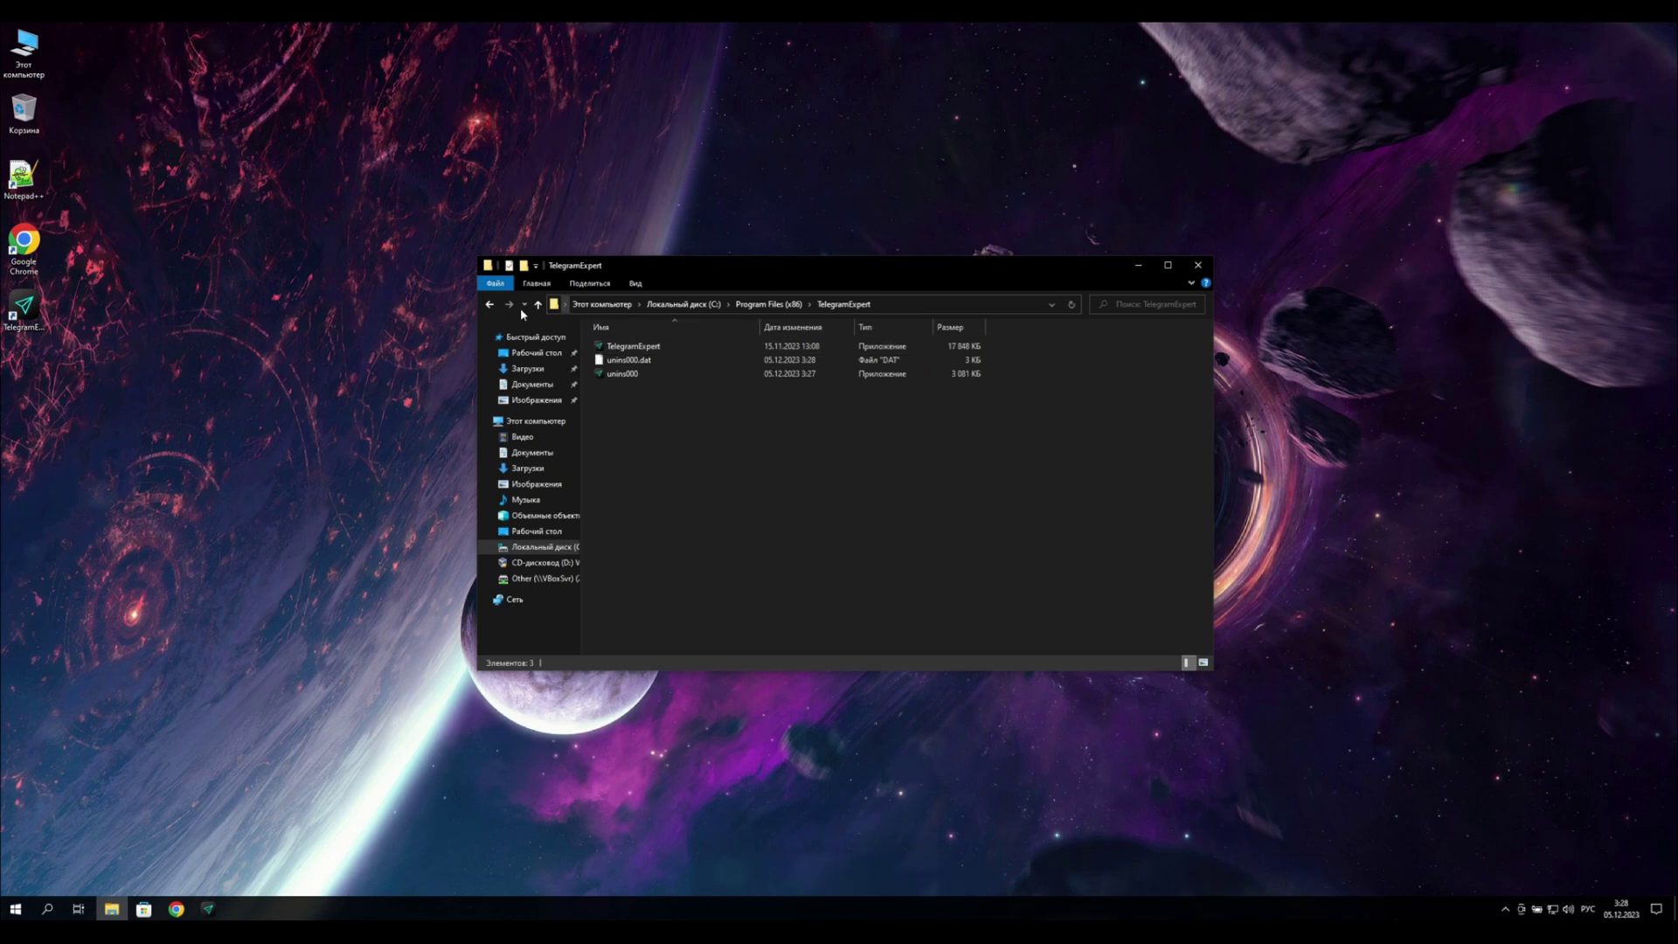
{"action": "left_click", "coordinate": [492, 305]}
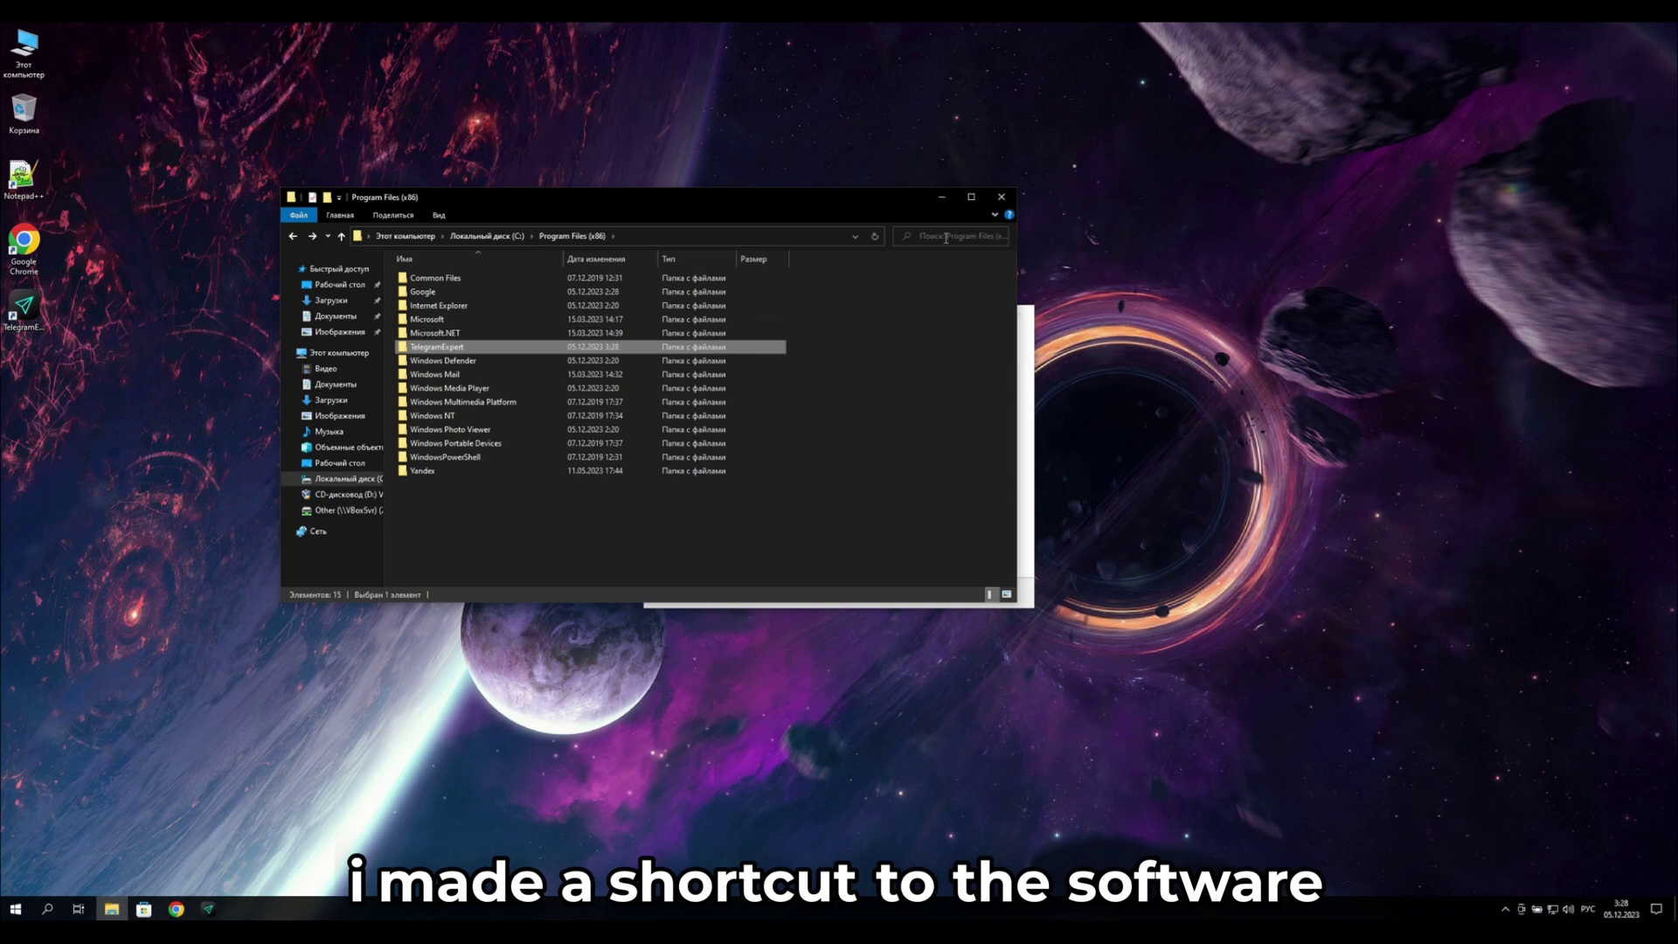
{"action": "left_click", "coordinate": [1001, 197]}
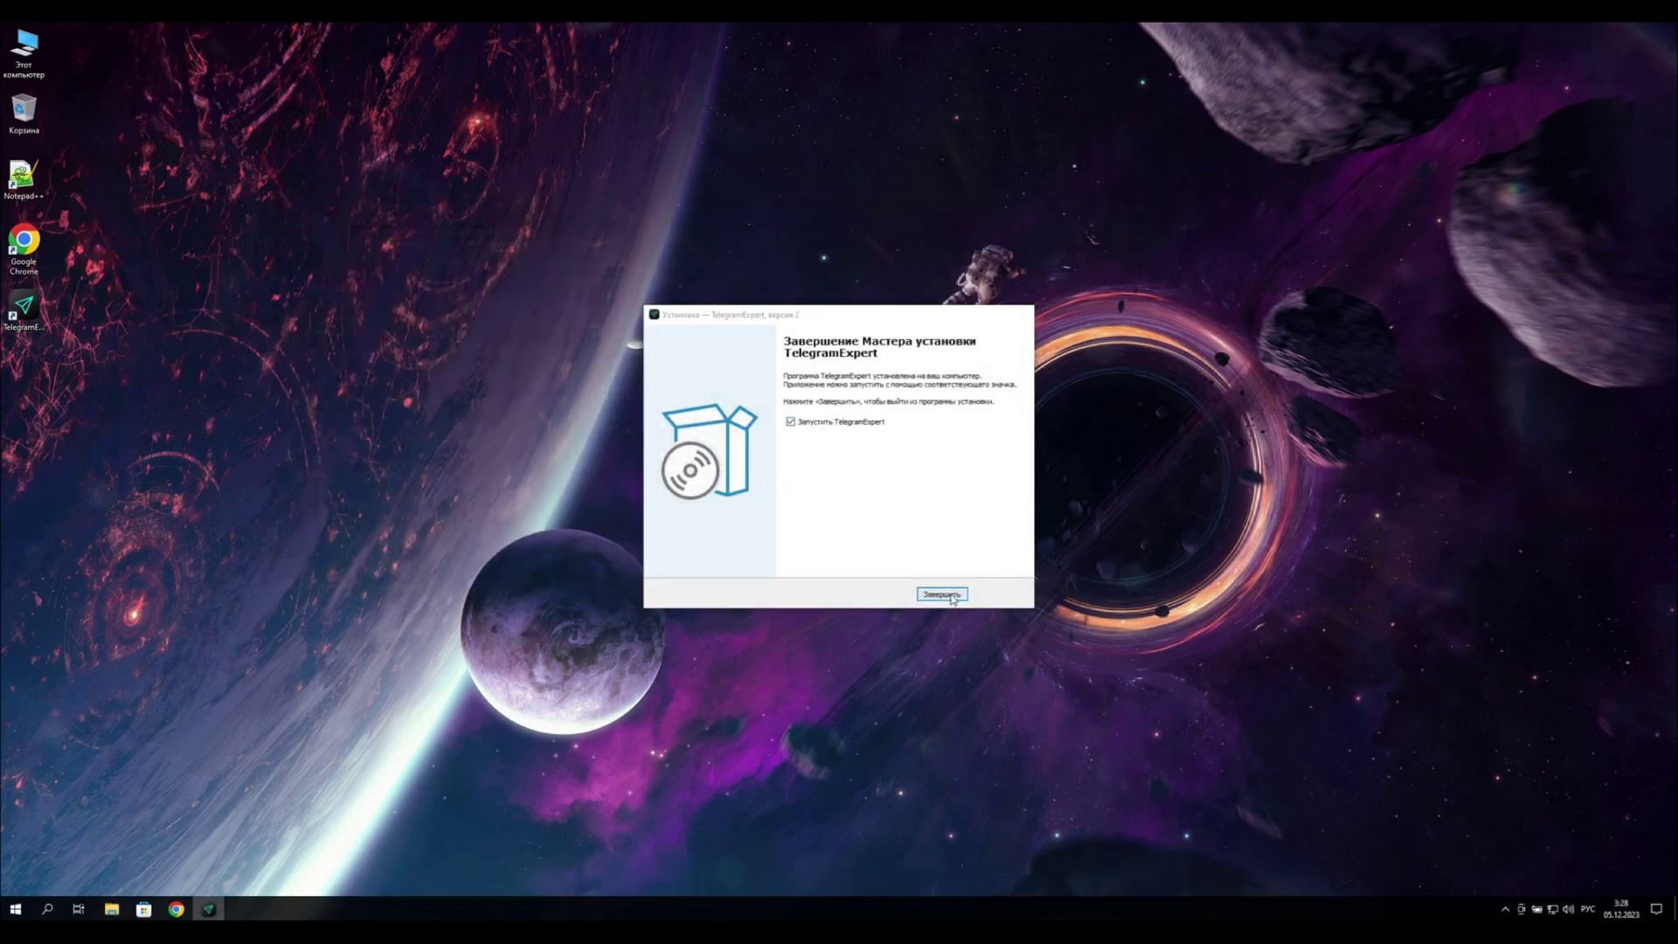
- Finish the setup wizard with the option to launch TelegramExpert enabled, then close the launched console window
{"action": "left_click", "coordinate": [940, 598]}
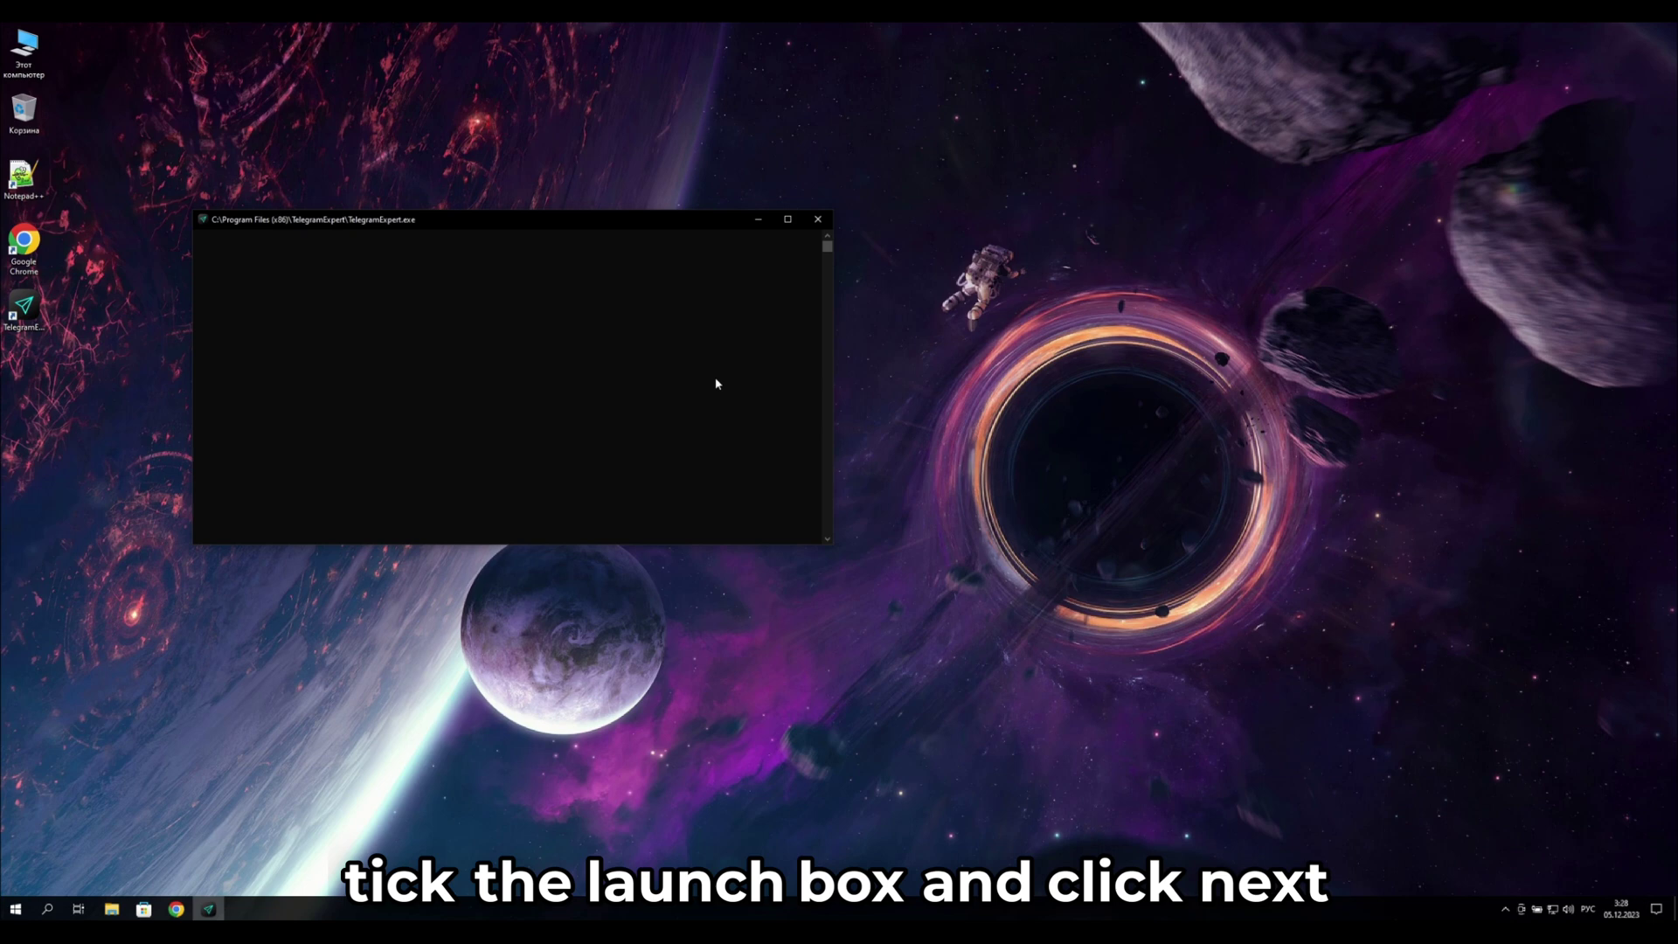
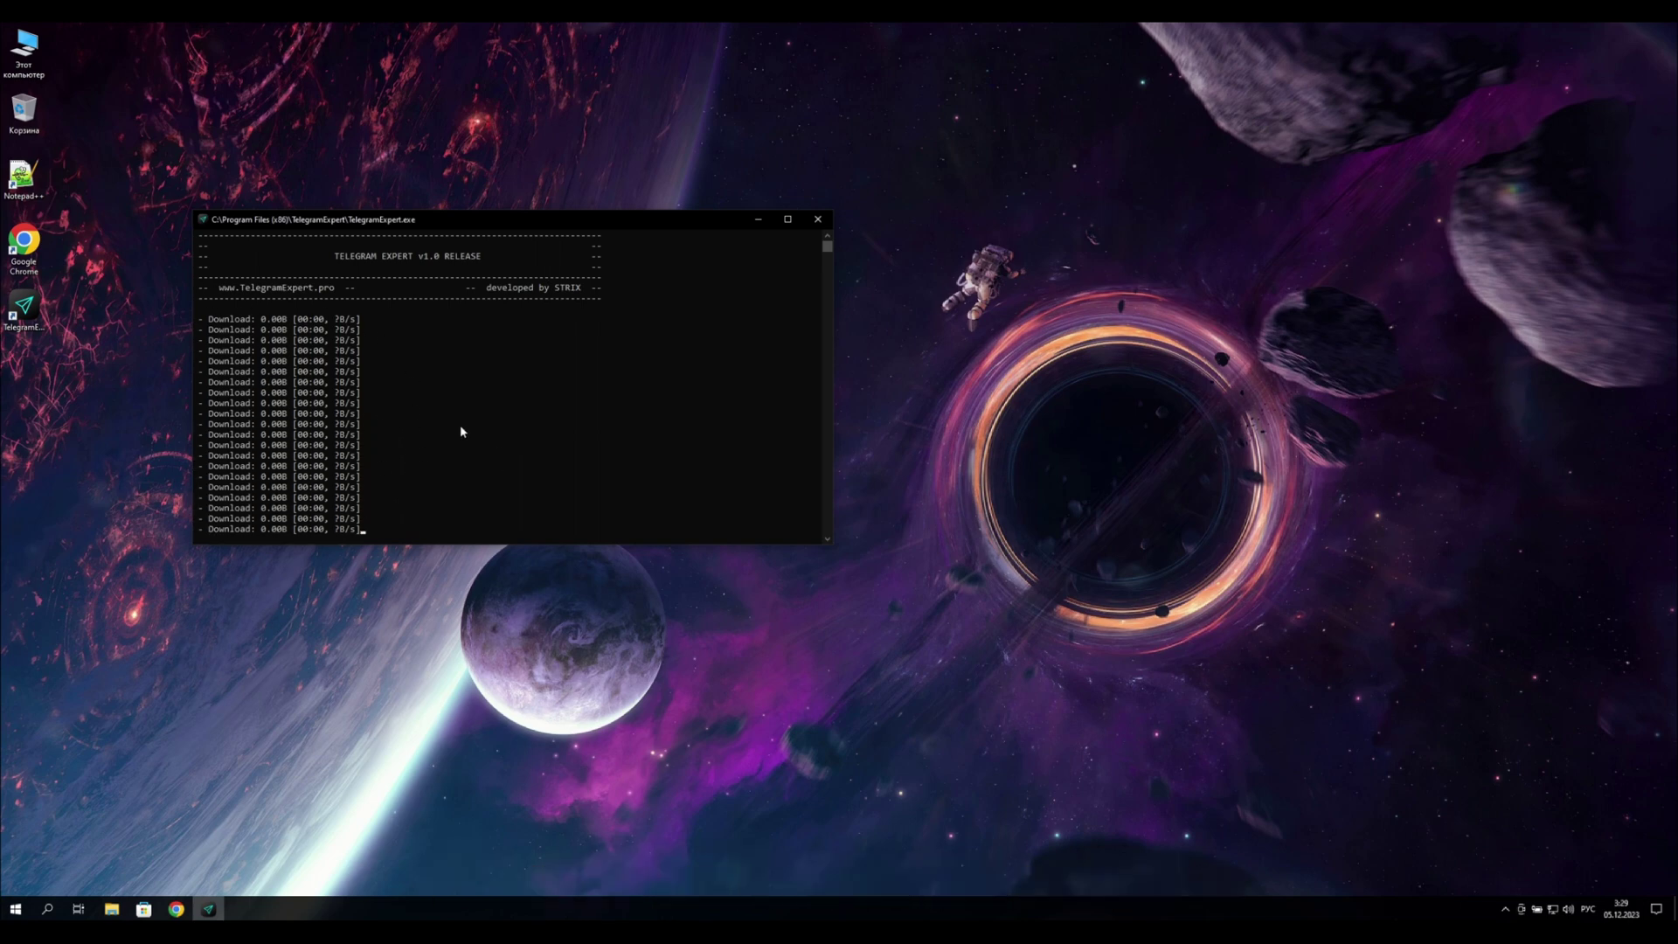
{"action": "left_click", "coordinate": [819, 221]}
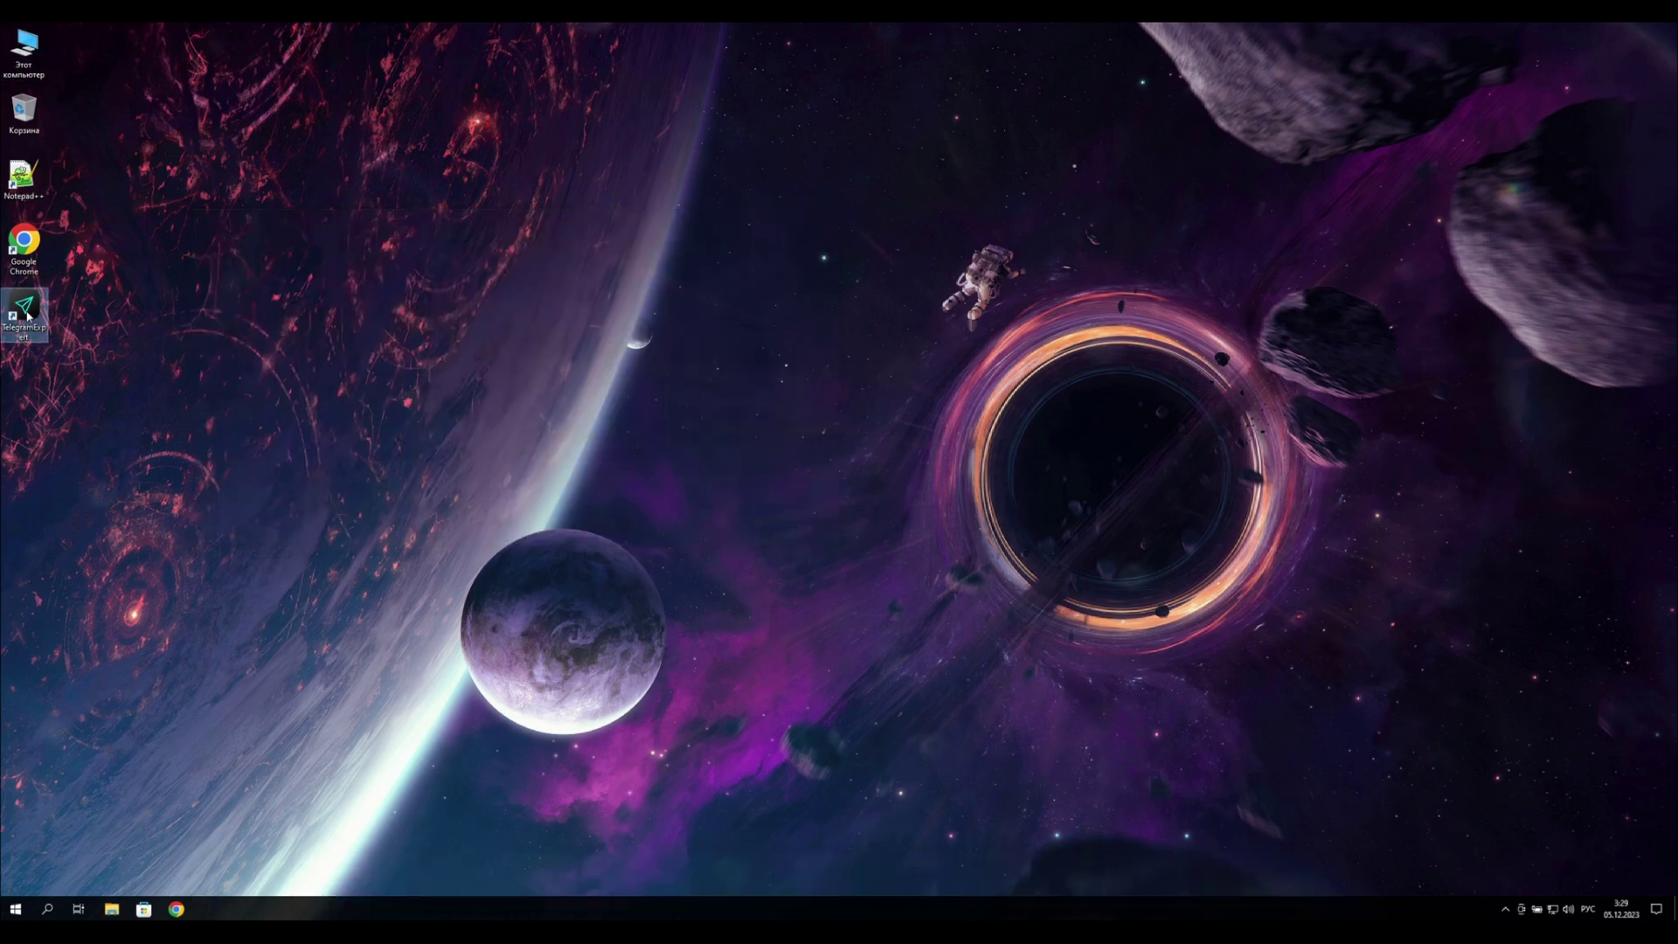
- Run TelegramExpert from its desktop shortcut as administrator and allow it to make changes
{"action": "right_click", "coordinate": [26, 315]}
{"action": "key", "text": "Escape"}
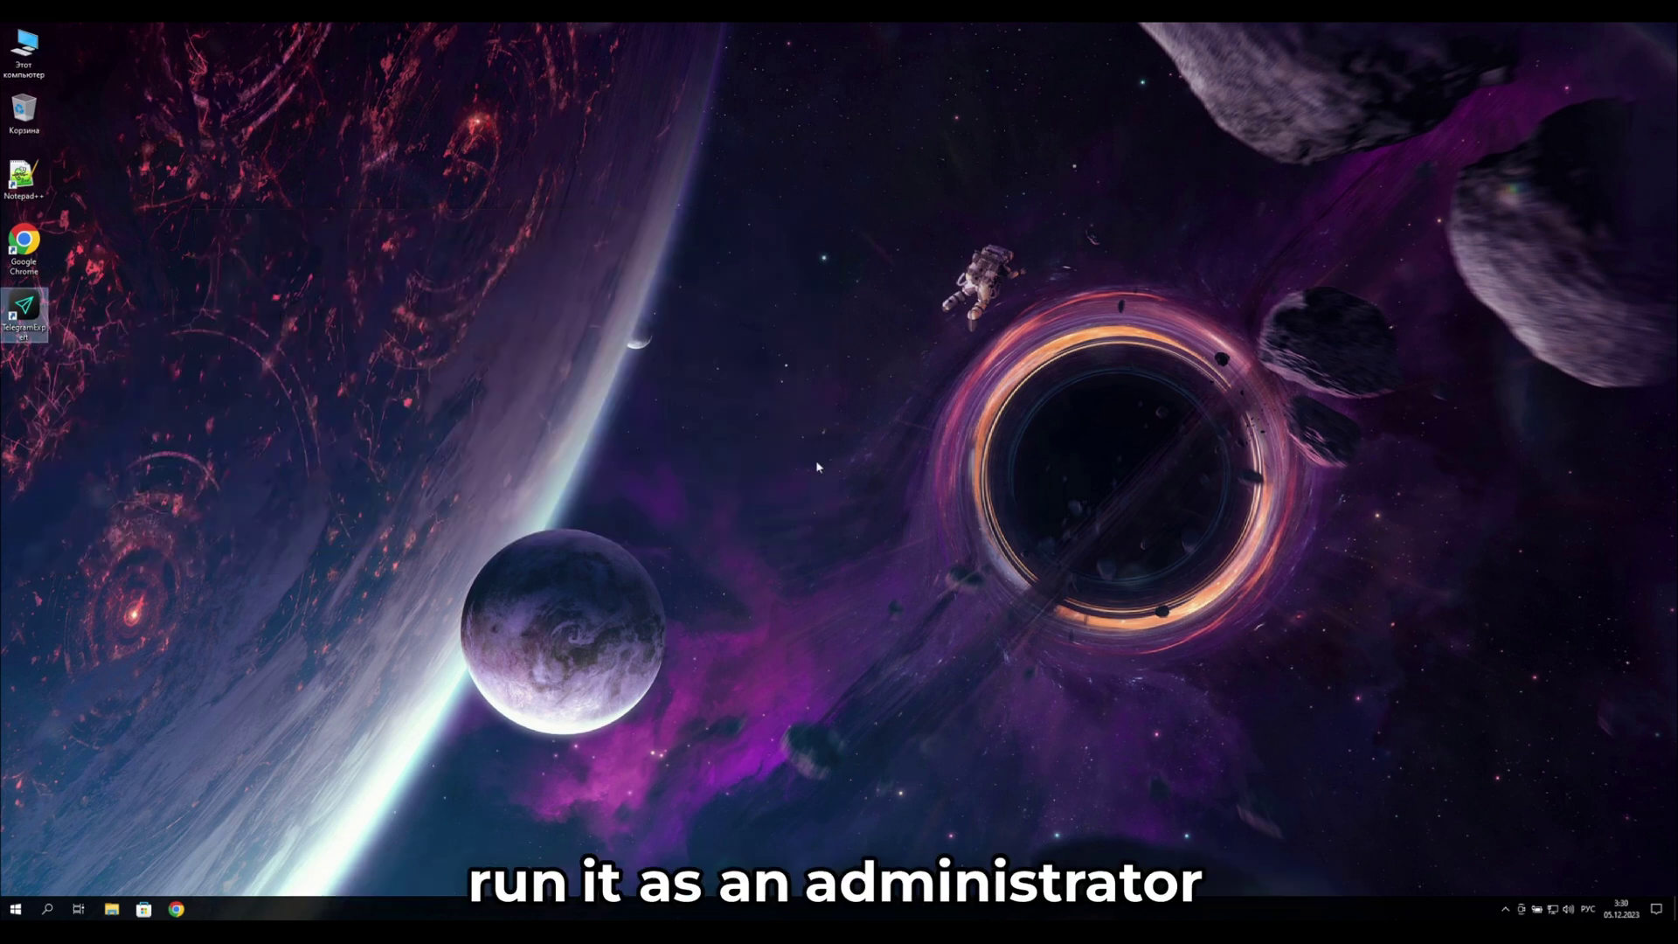
{"action": "right_click", "coordinate": [35, 295]}
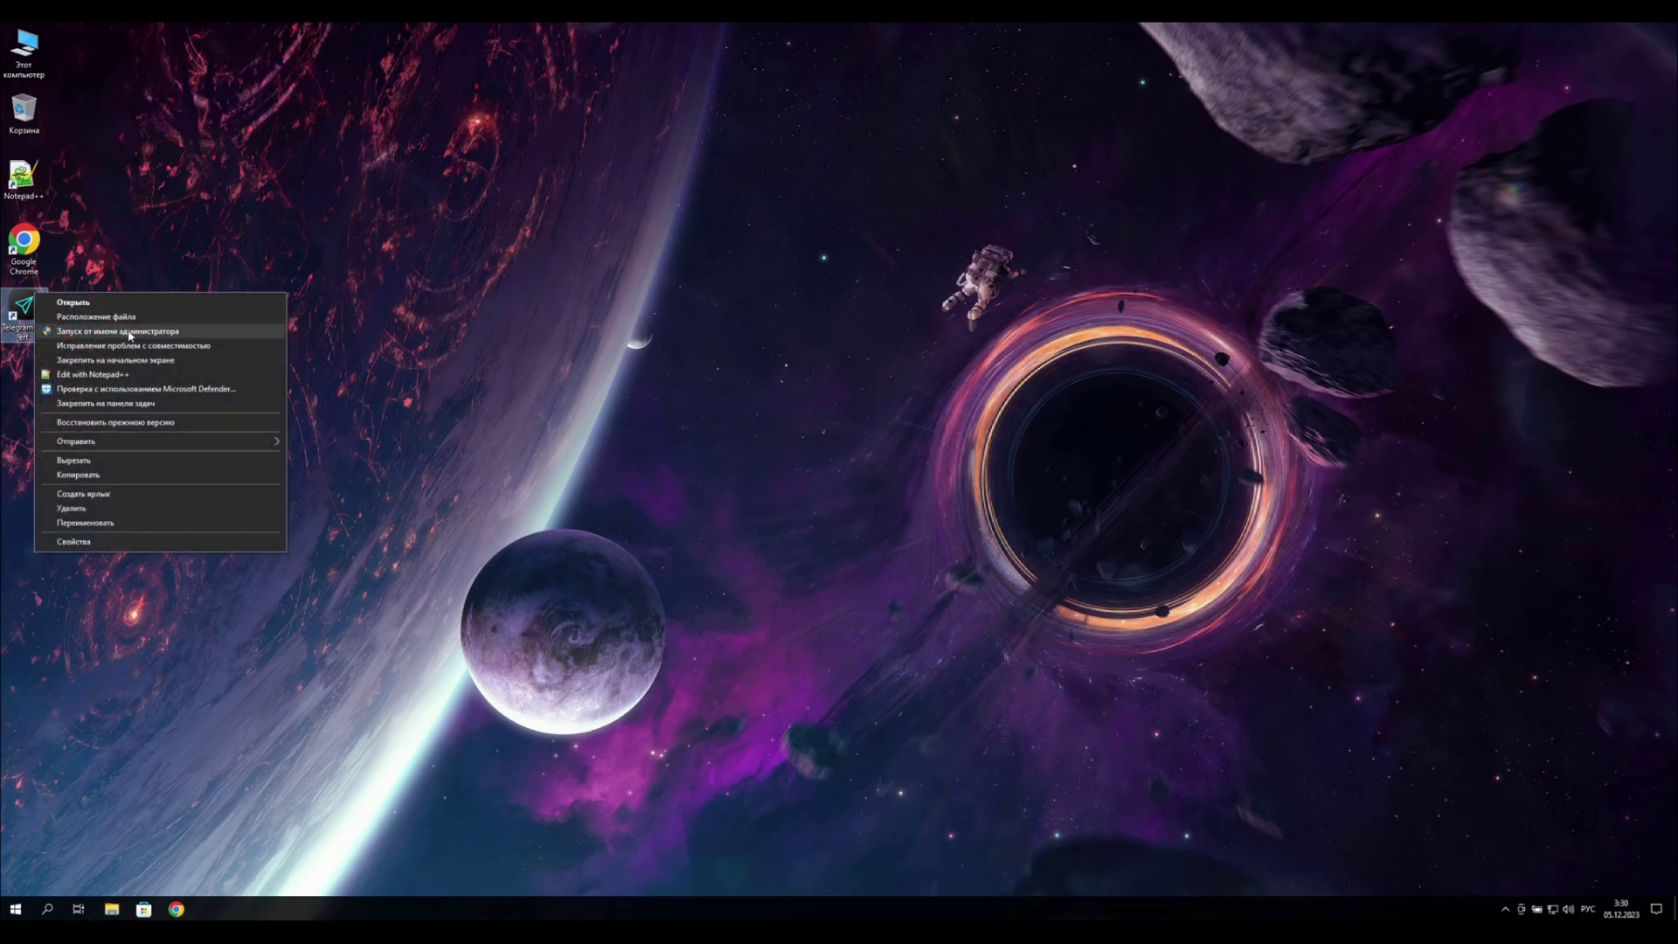
{"action": "left_click", "coordinate": [130, 332]}
{"action": "left_click", "coordinate": [761, 559]}
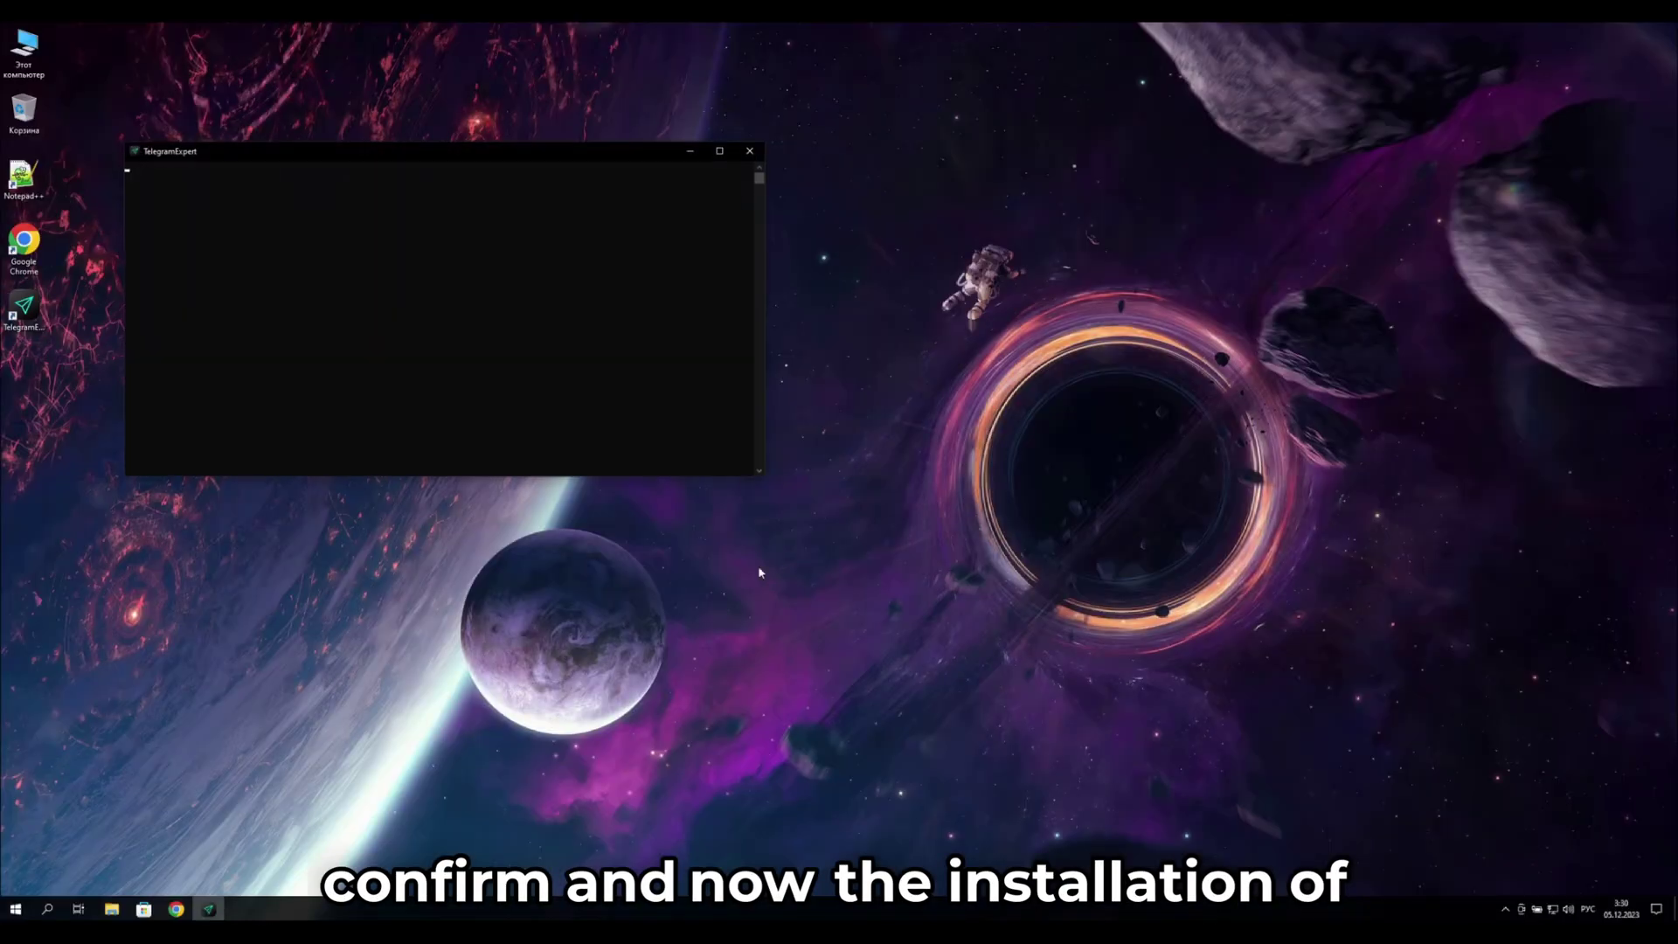
- Reposition the TelegramExpert console window, then paste the licence key at its prompt and submit it
{"action": "left_click_drag", "start_coordinate": [334, 157], "coordinate": [695, 253]}
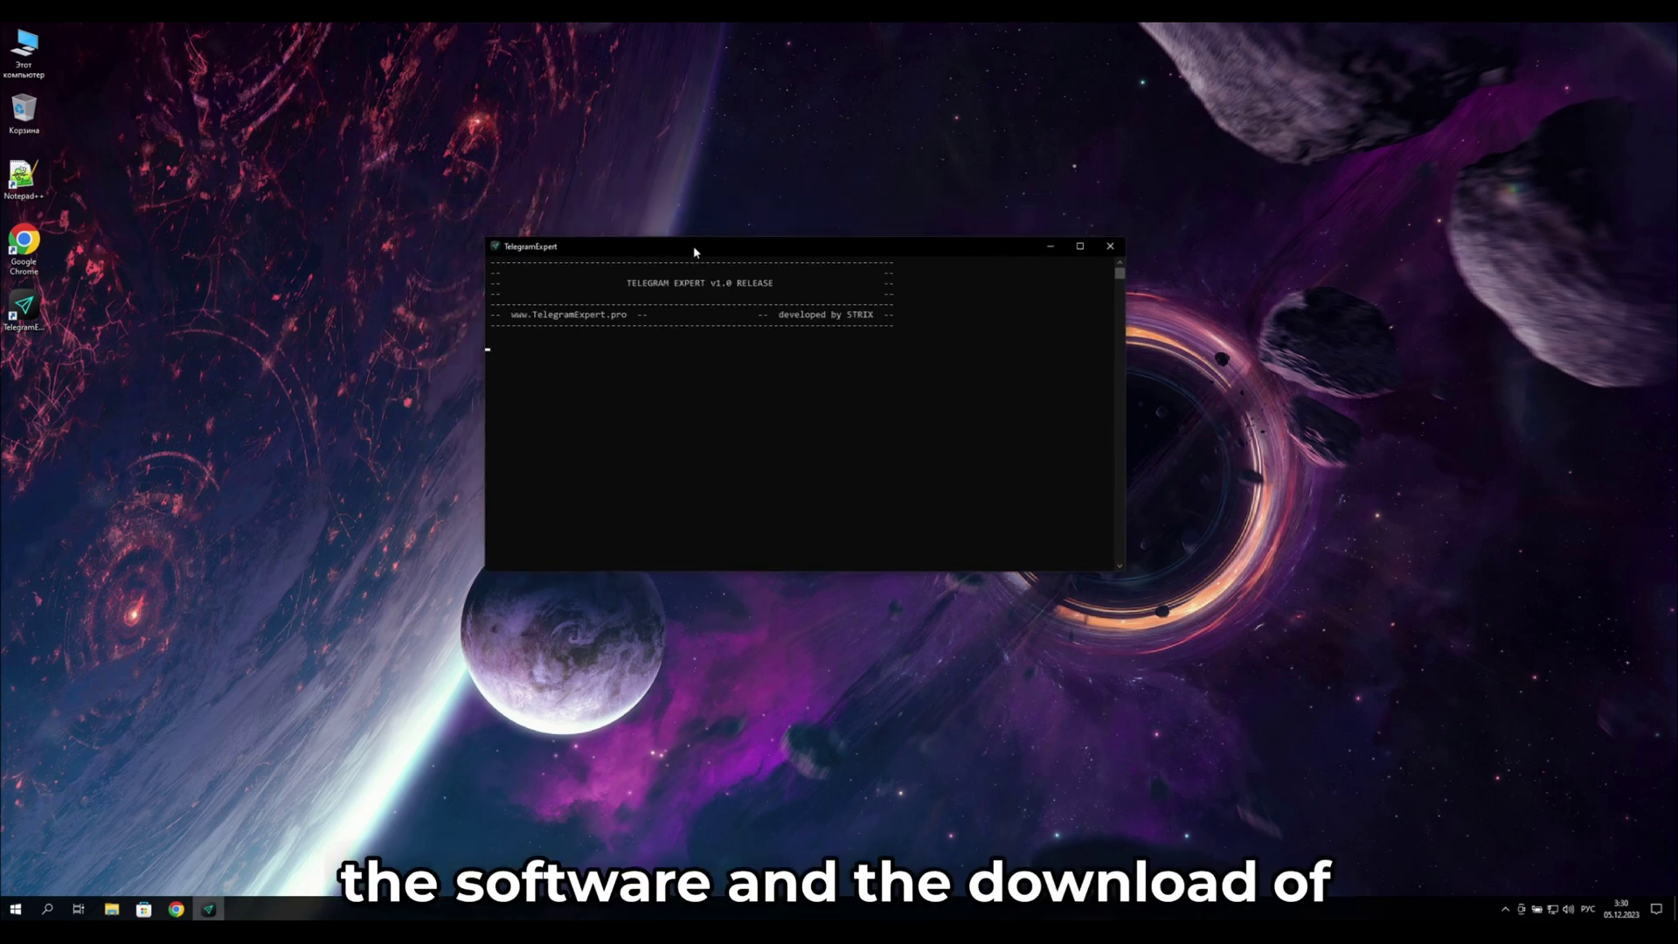
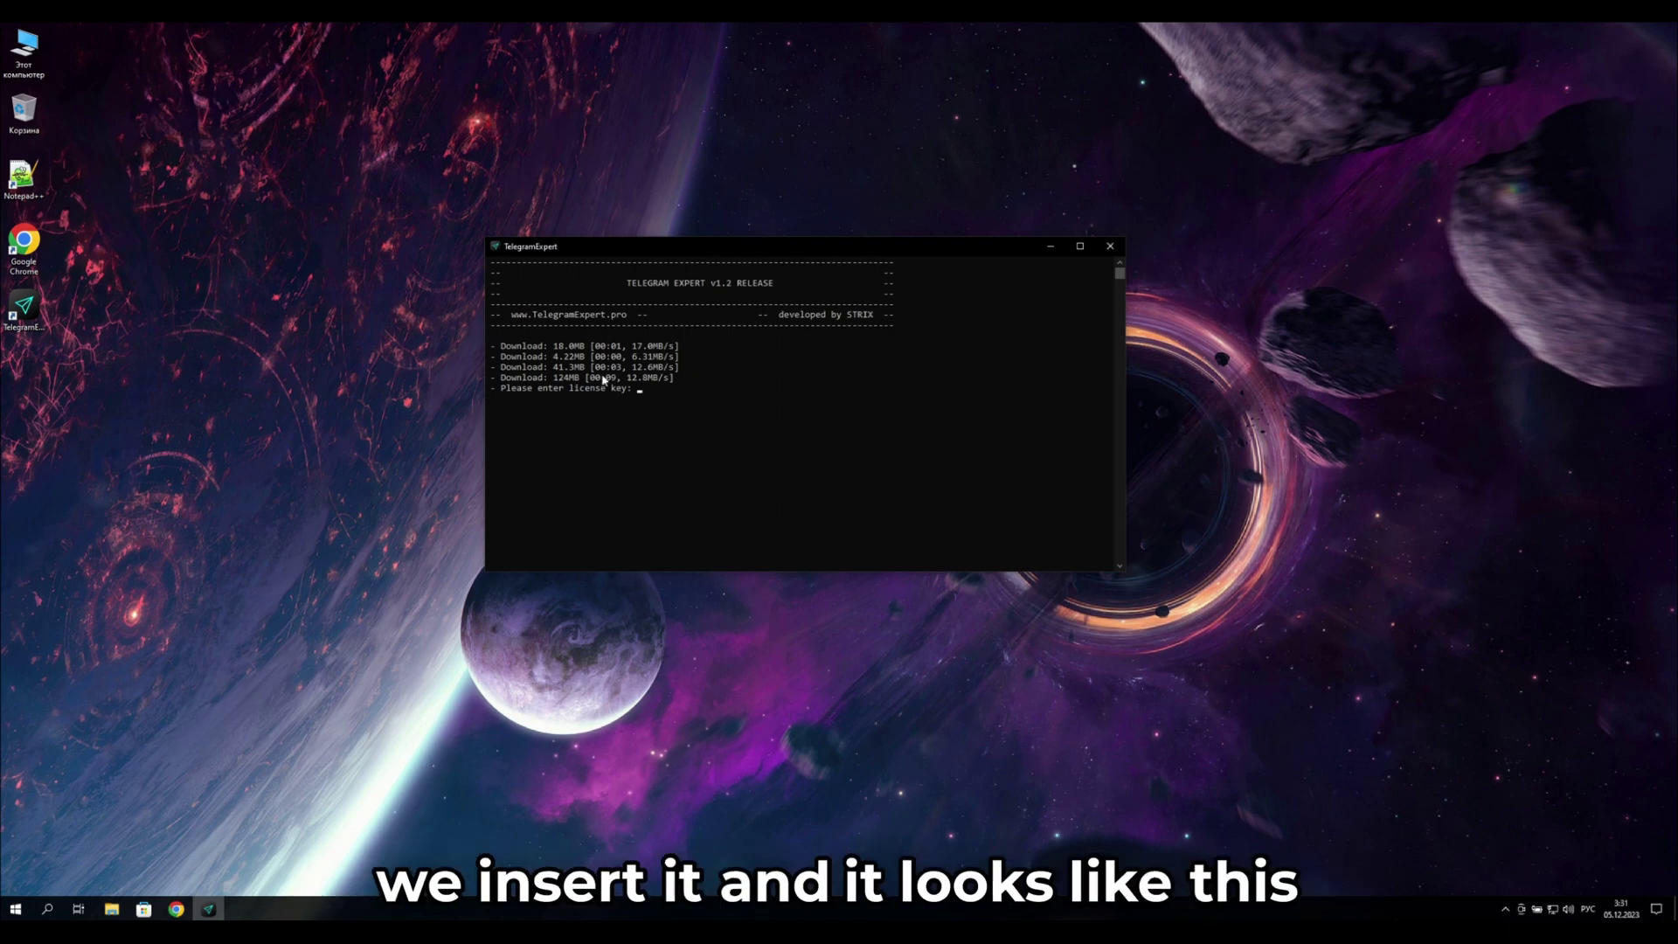
{"action": "key", "text": "ctrl+v"}
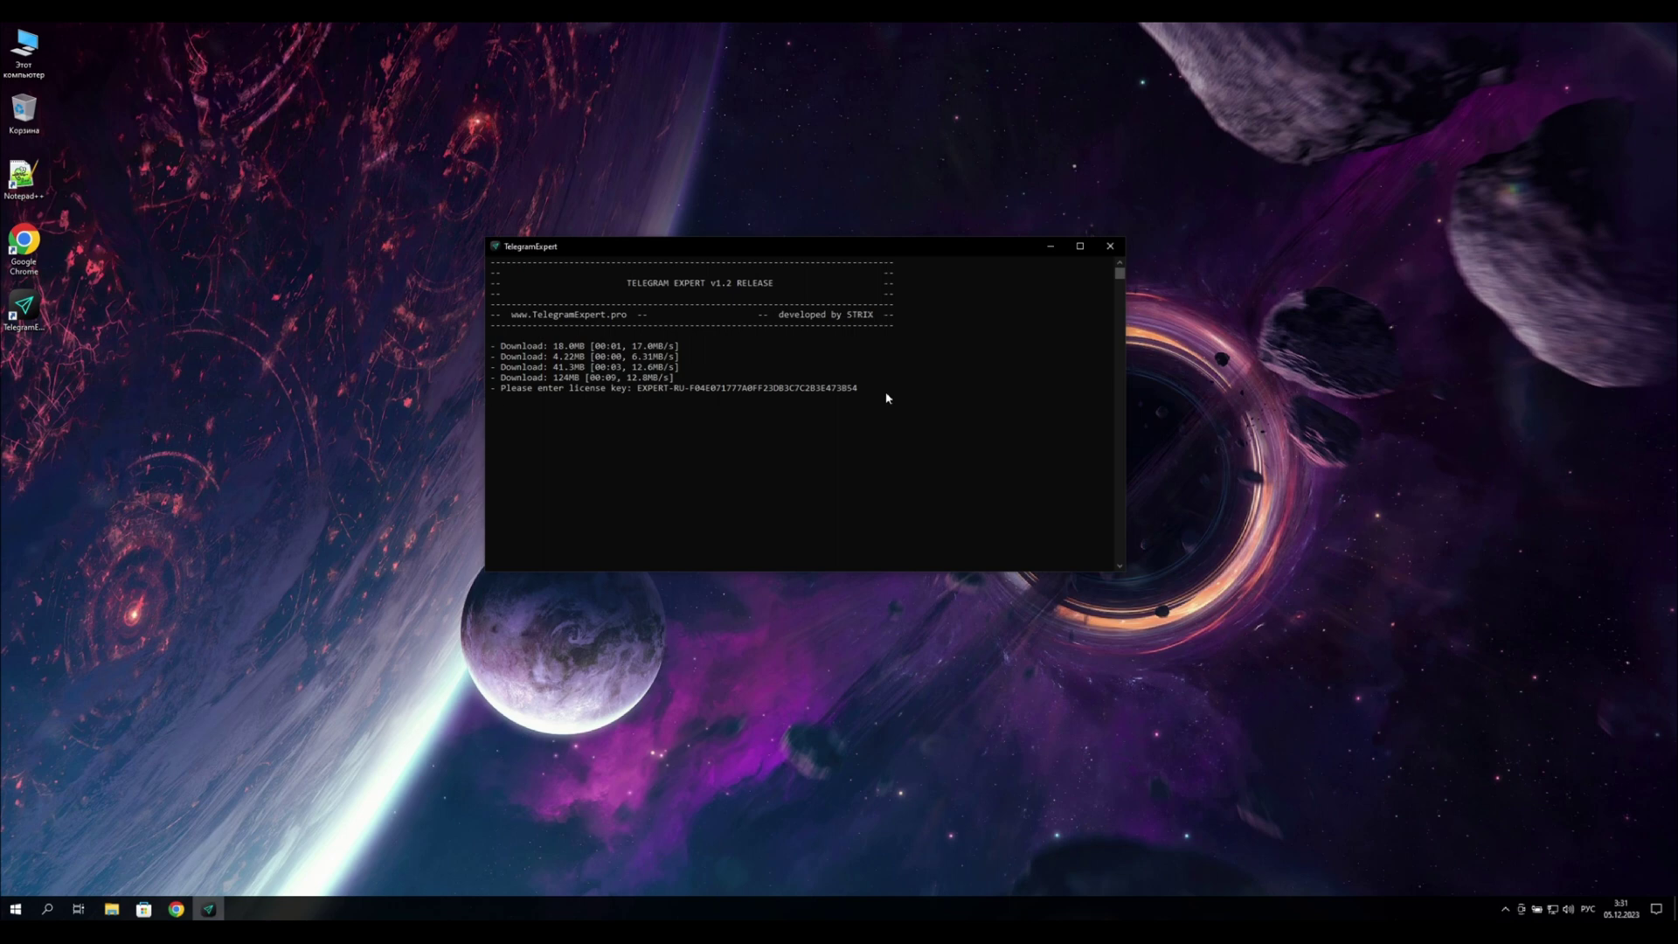
{"action": "key", "text": "Return"}
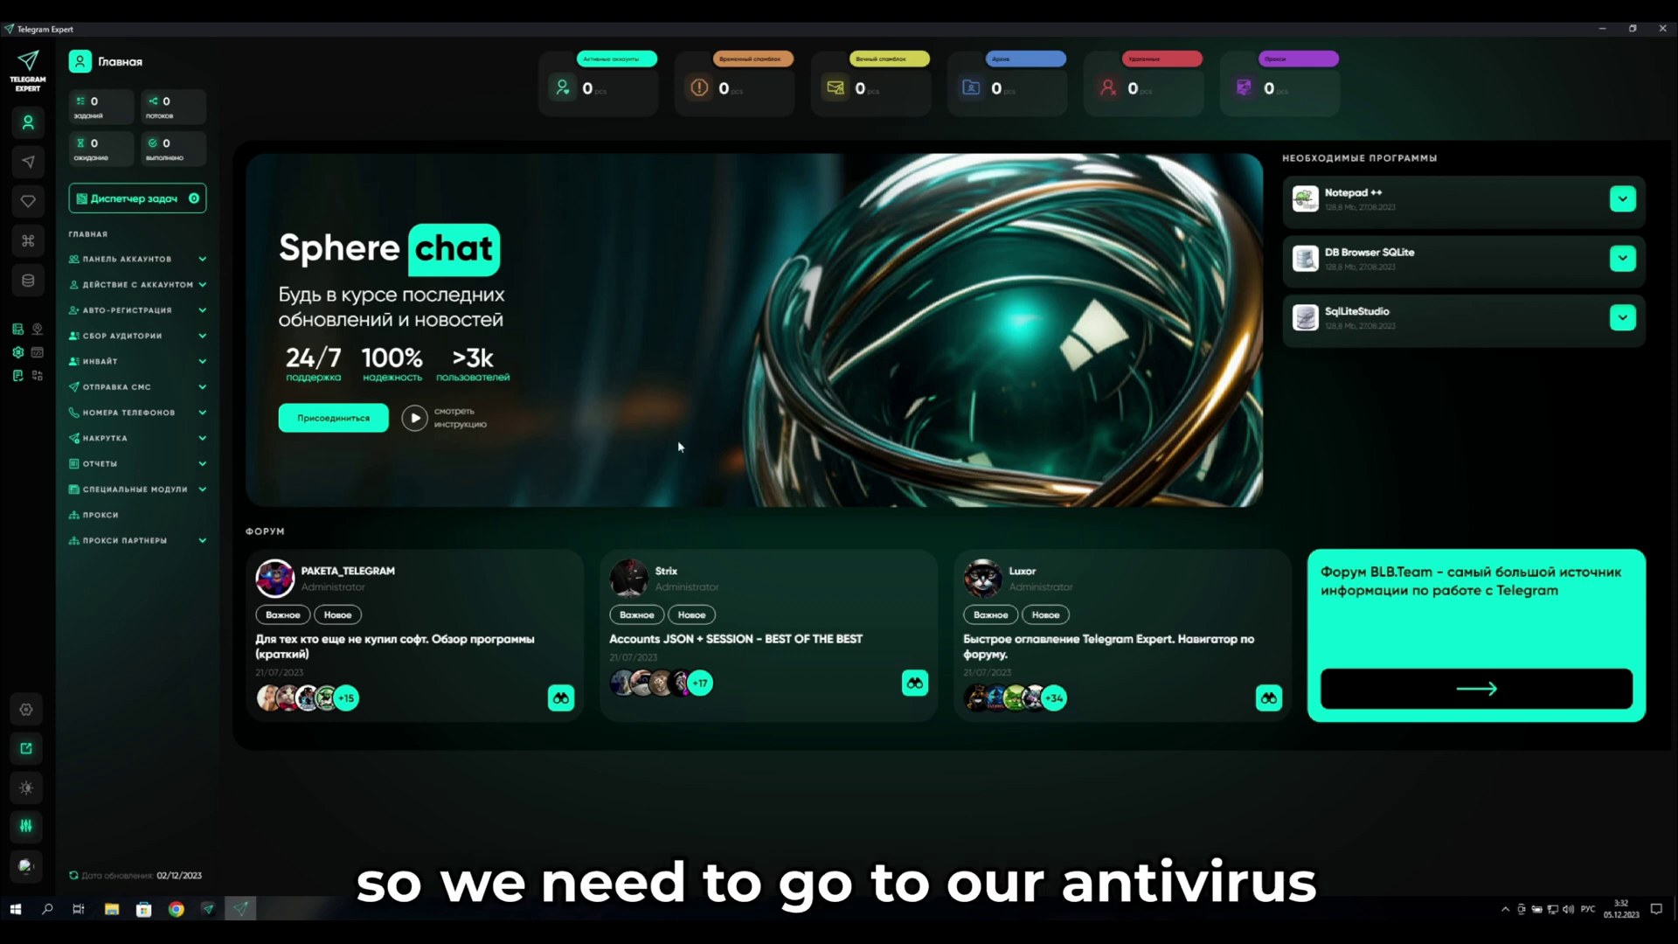
- Minimize Telegram Expert and open the virus and threat protection settings in Windows Security
{"action": "left_click", "coordinate": [1603, 28]}
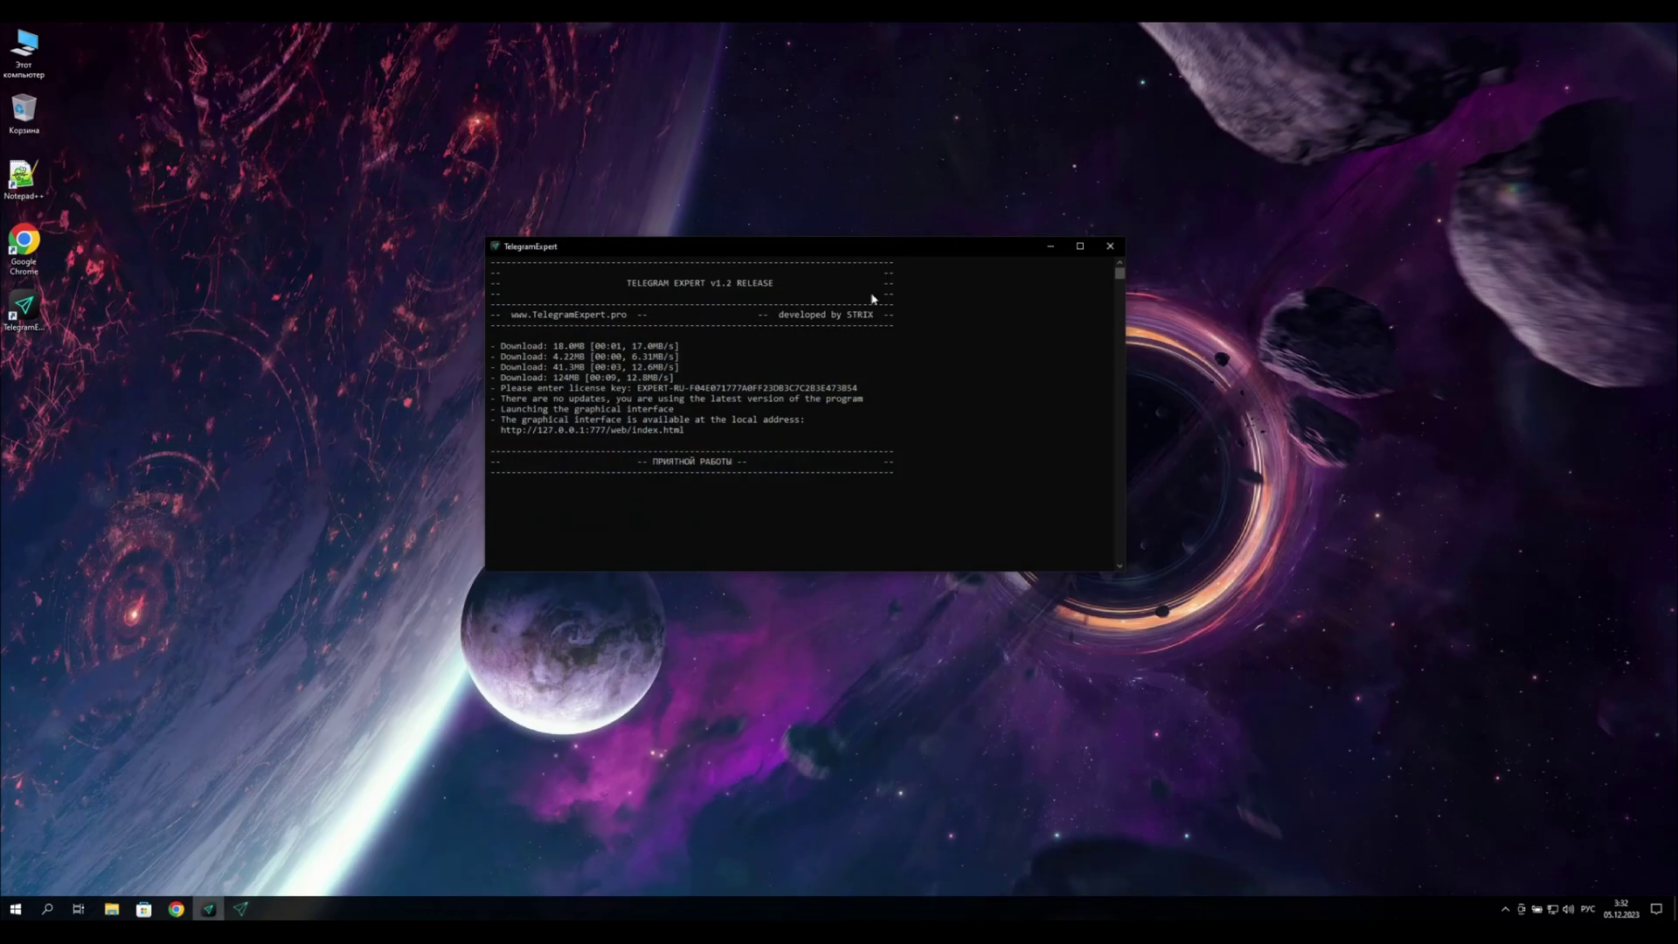
{"action": "left_click", "coordinate": [1503, 914]}
{"action": "left_click", "coordinate": [1494, 884]}
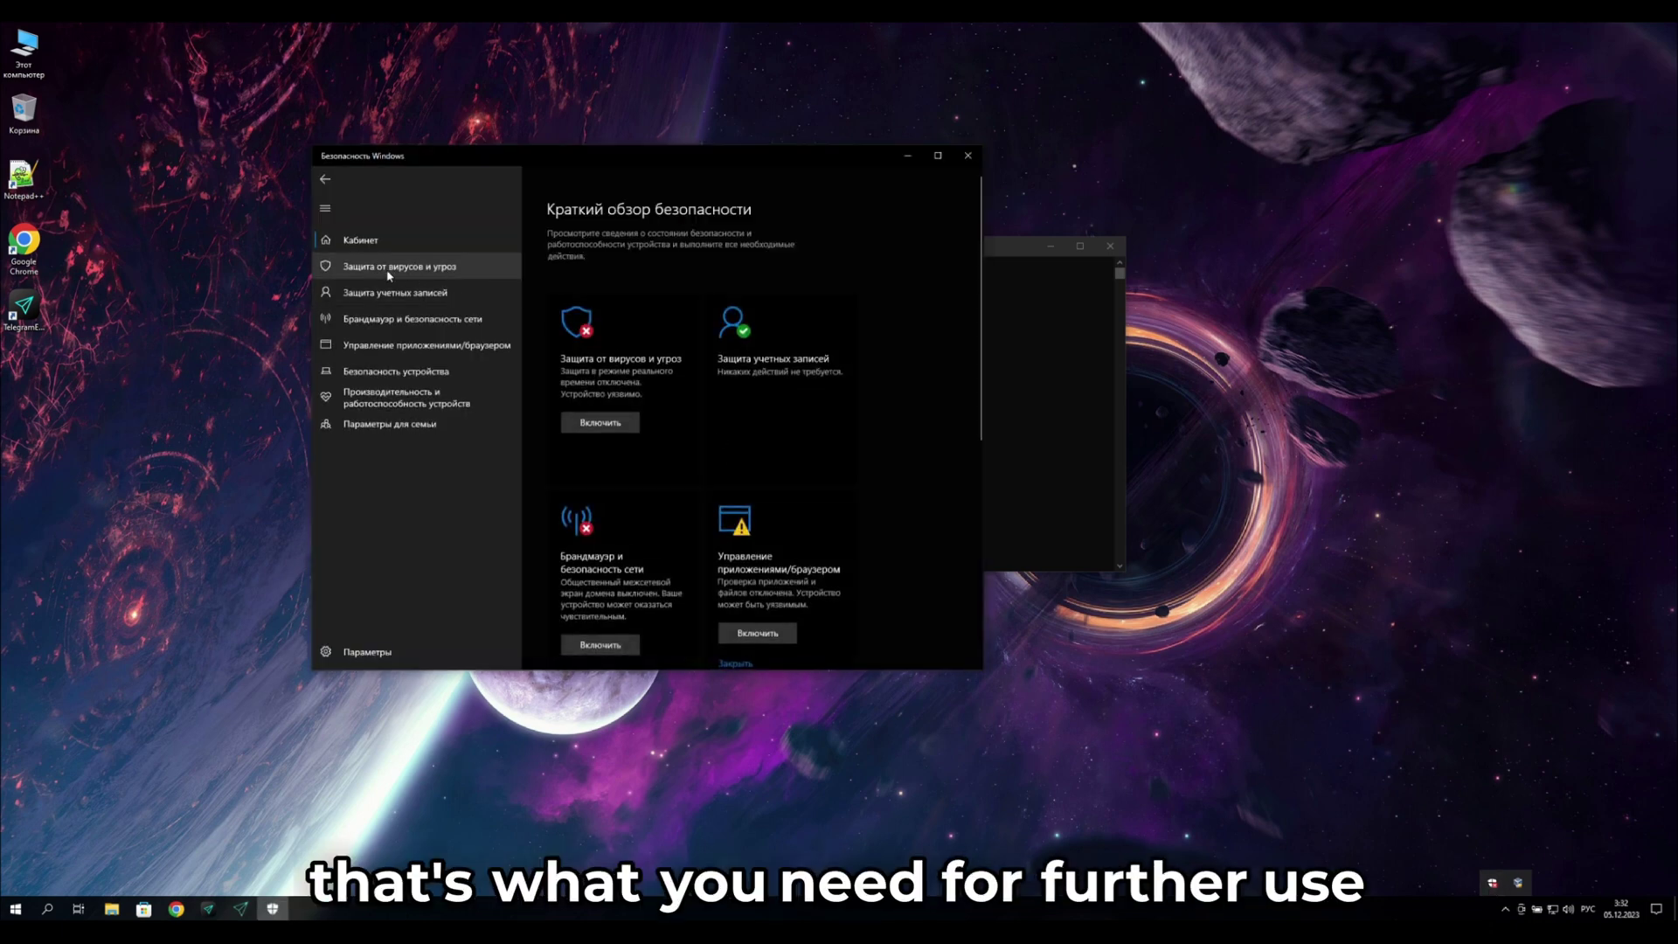
{"action": "left_click", "coordinate": [389, 273]}
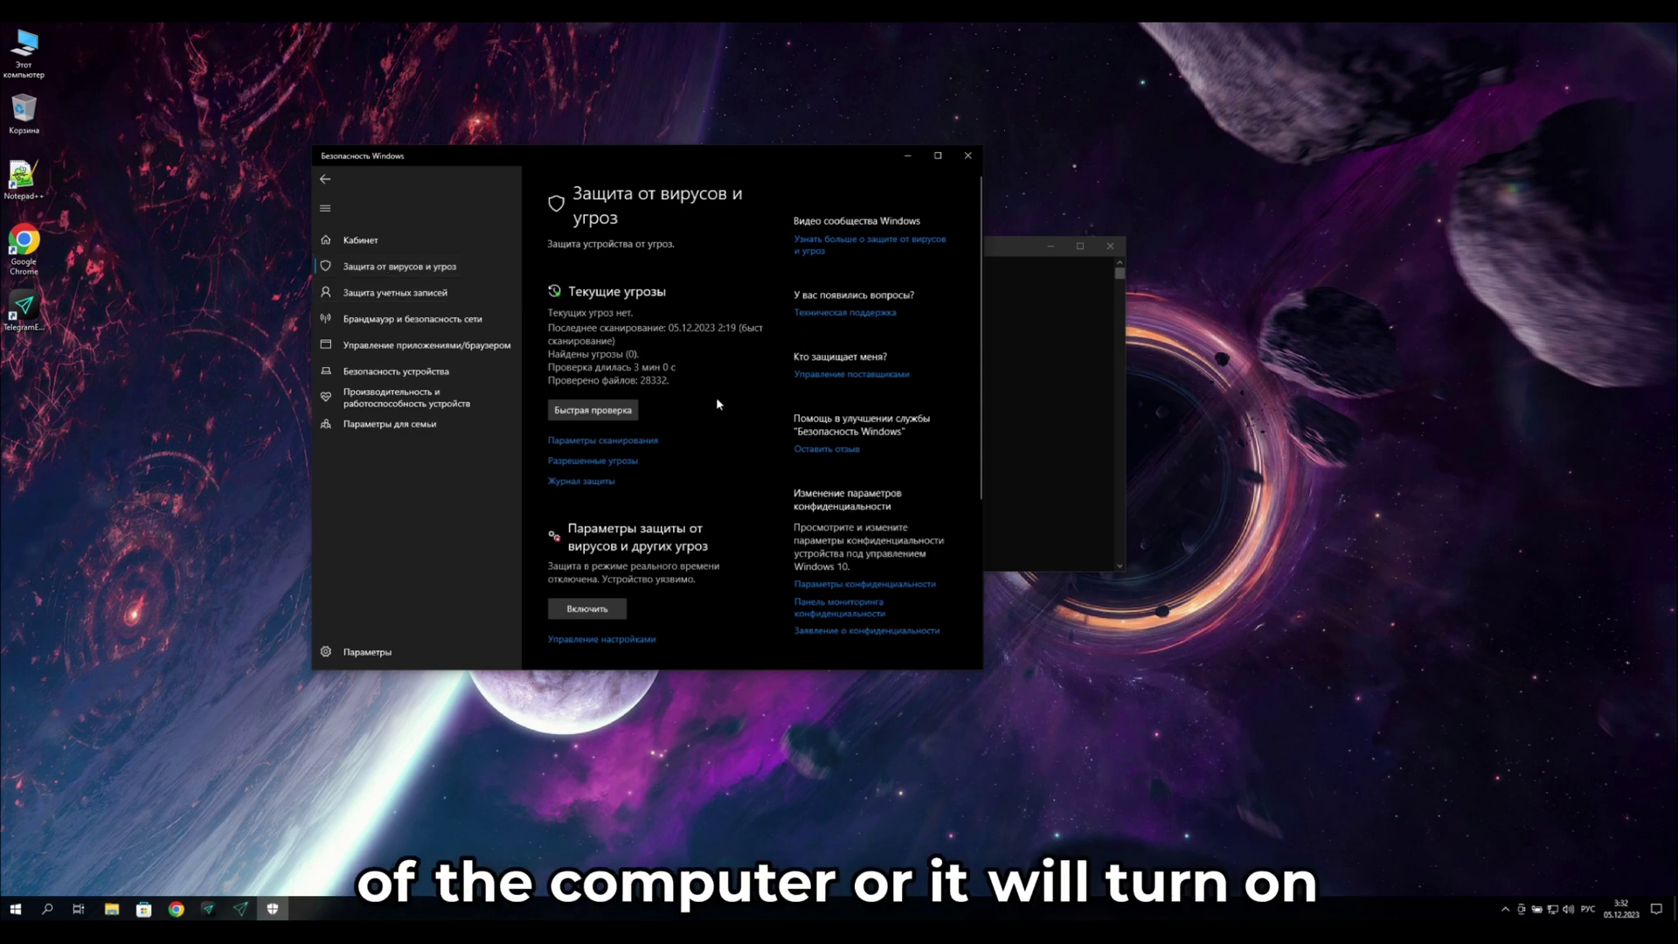
{"action": "scroll", "coordinate": [725, 396], "scroll_direction": "down", "scroll_amount": 3}
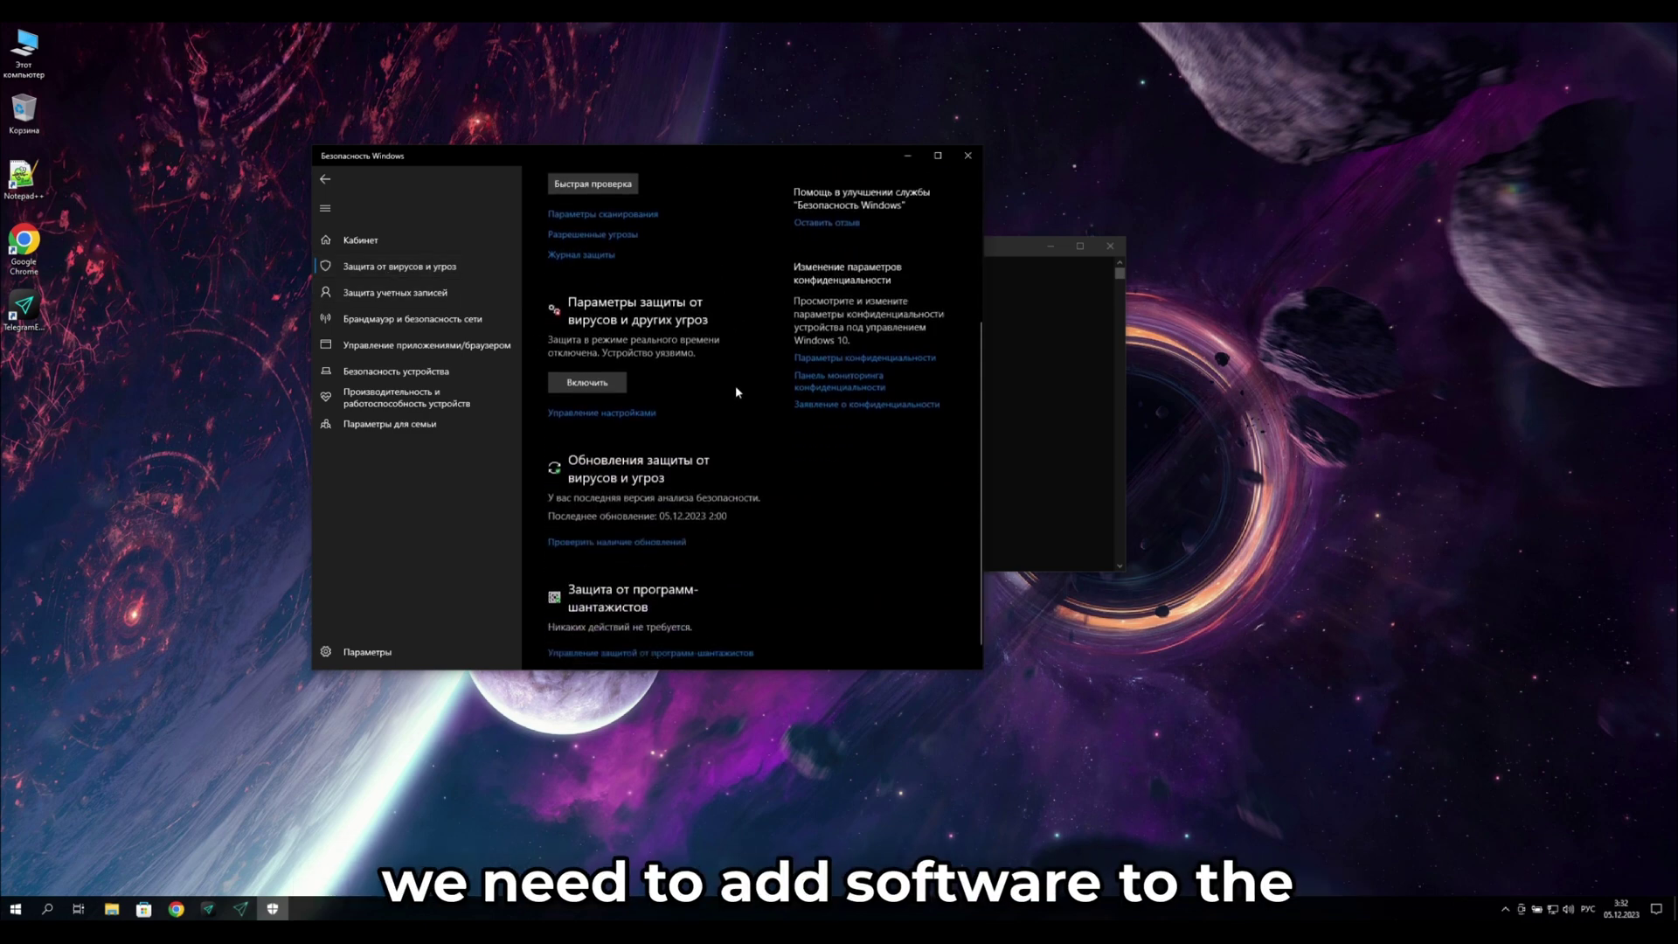
{"action": "left_click", "coordinate": [584, 415]}
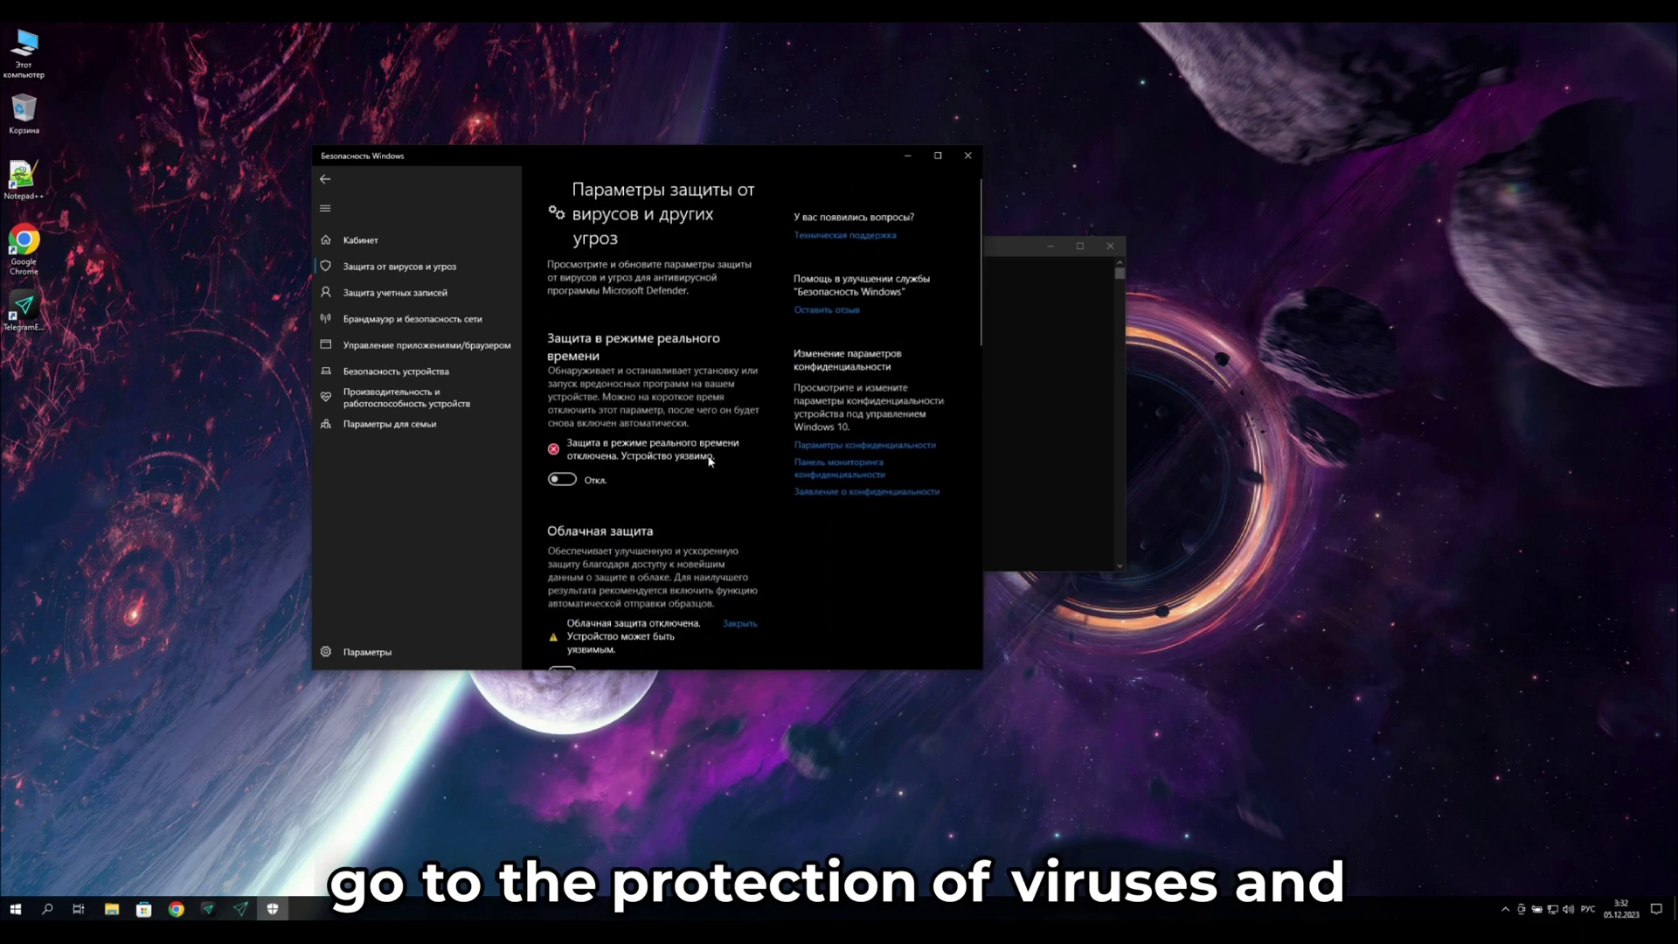
- Open the Microsoft Defender exclusions page from the virus protection settings and allow Windows Security to make changes
{"action": "left_click", "coordinate": [440, 273]}
{"action": "scroll", "coordinate": [608, 420], "scroll_direction": "down", "scroll_amount": 3}
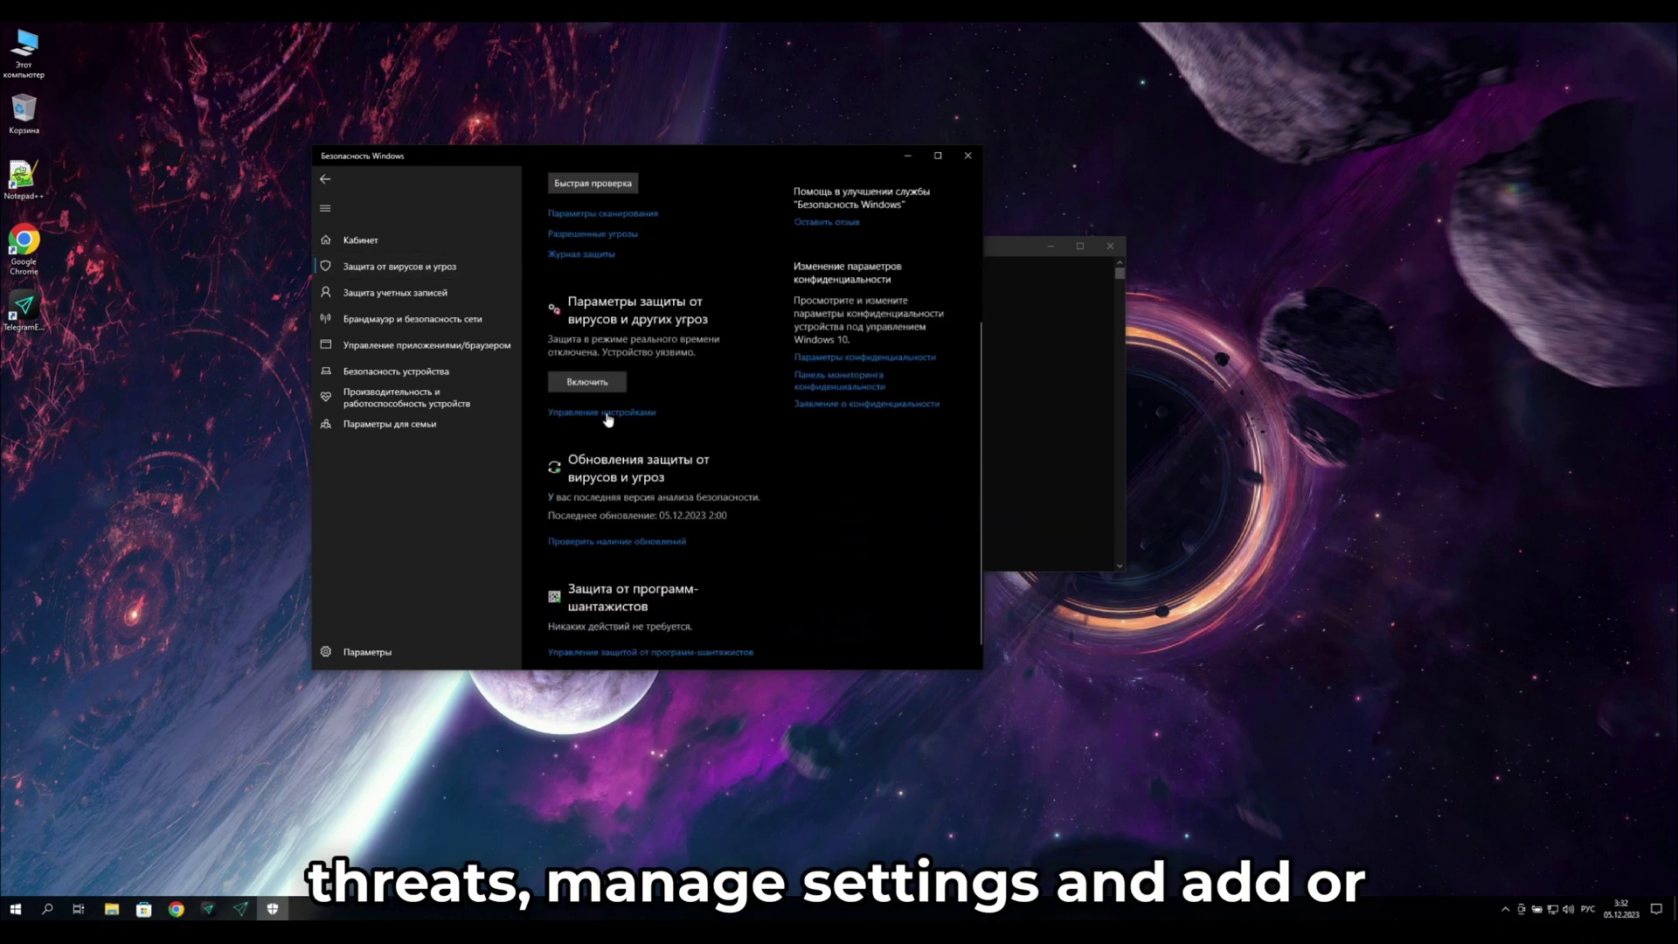
{"action": "left_click", "coordinate": [608, 416]}
{"action": "scroll", "coordinate": [674, 389], "scroll_direction": "down", "scroll_amount": 10}
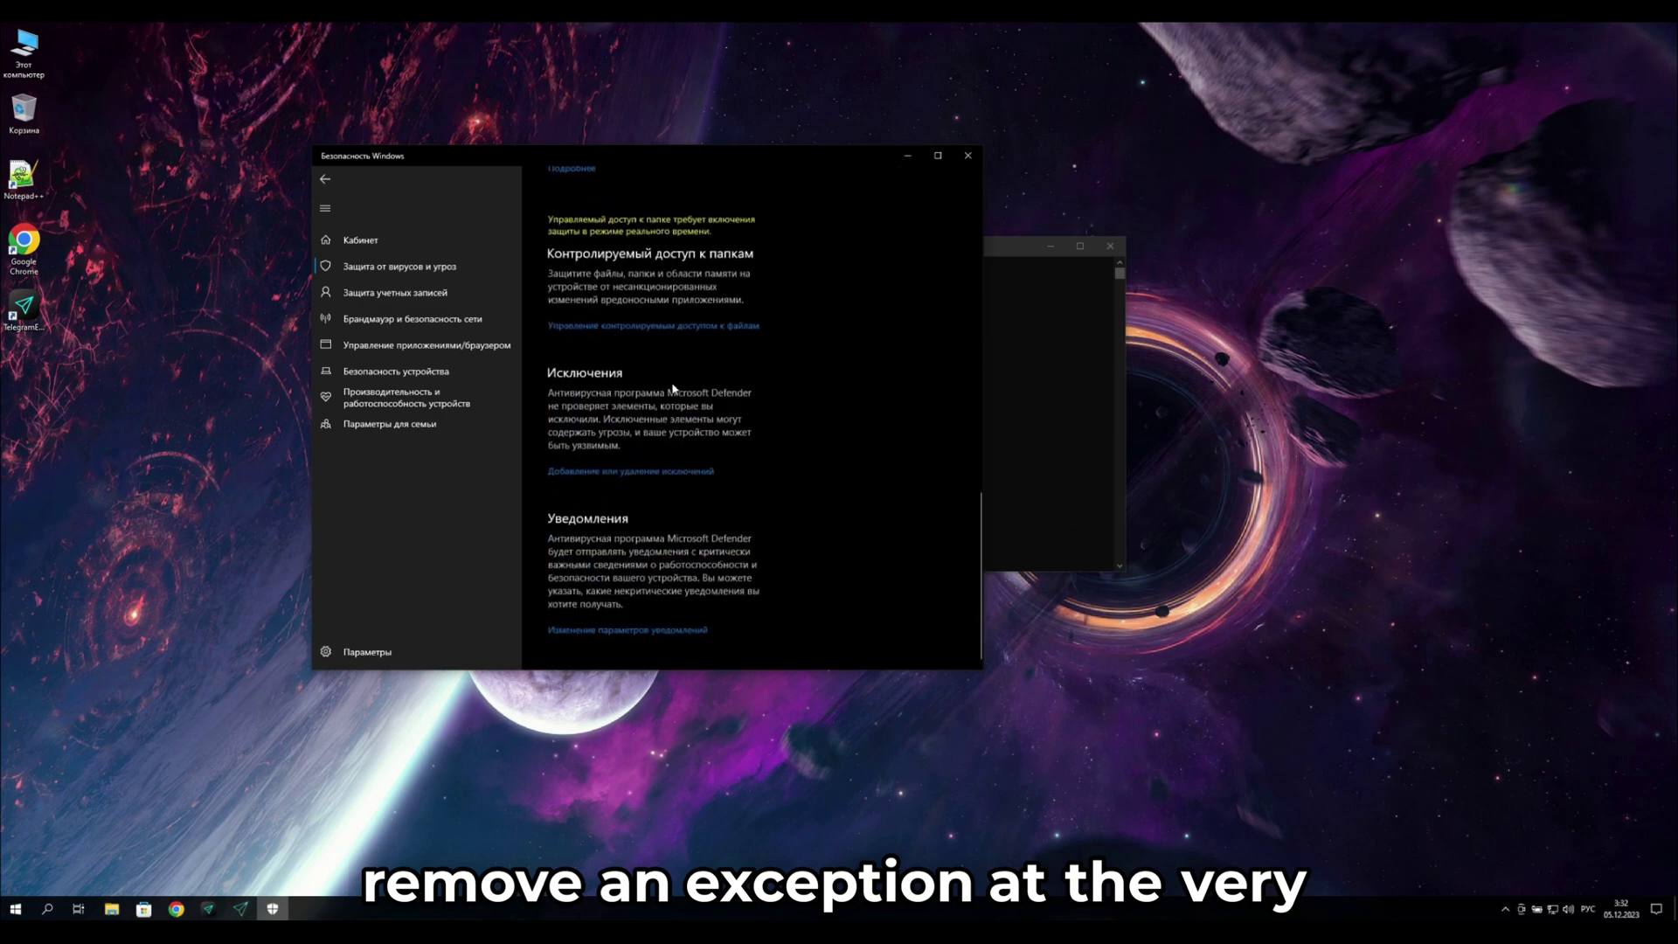
{"action": "left_click", "coordinate": [607, 475]}
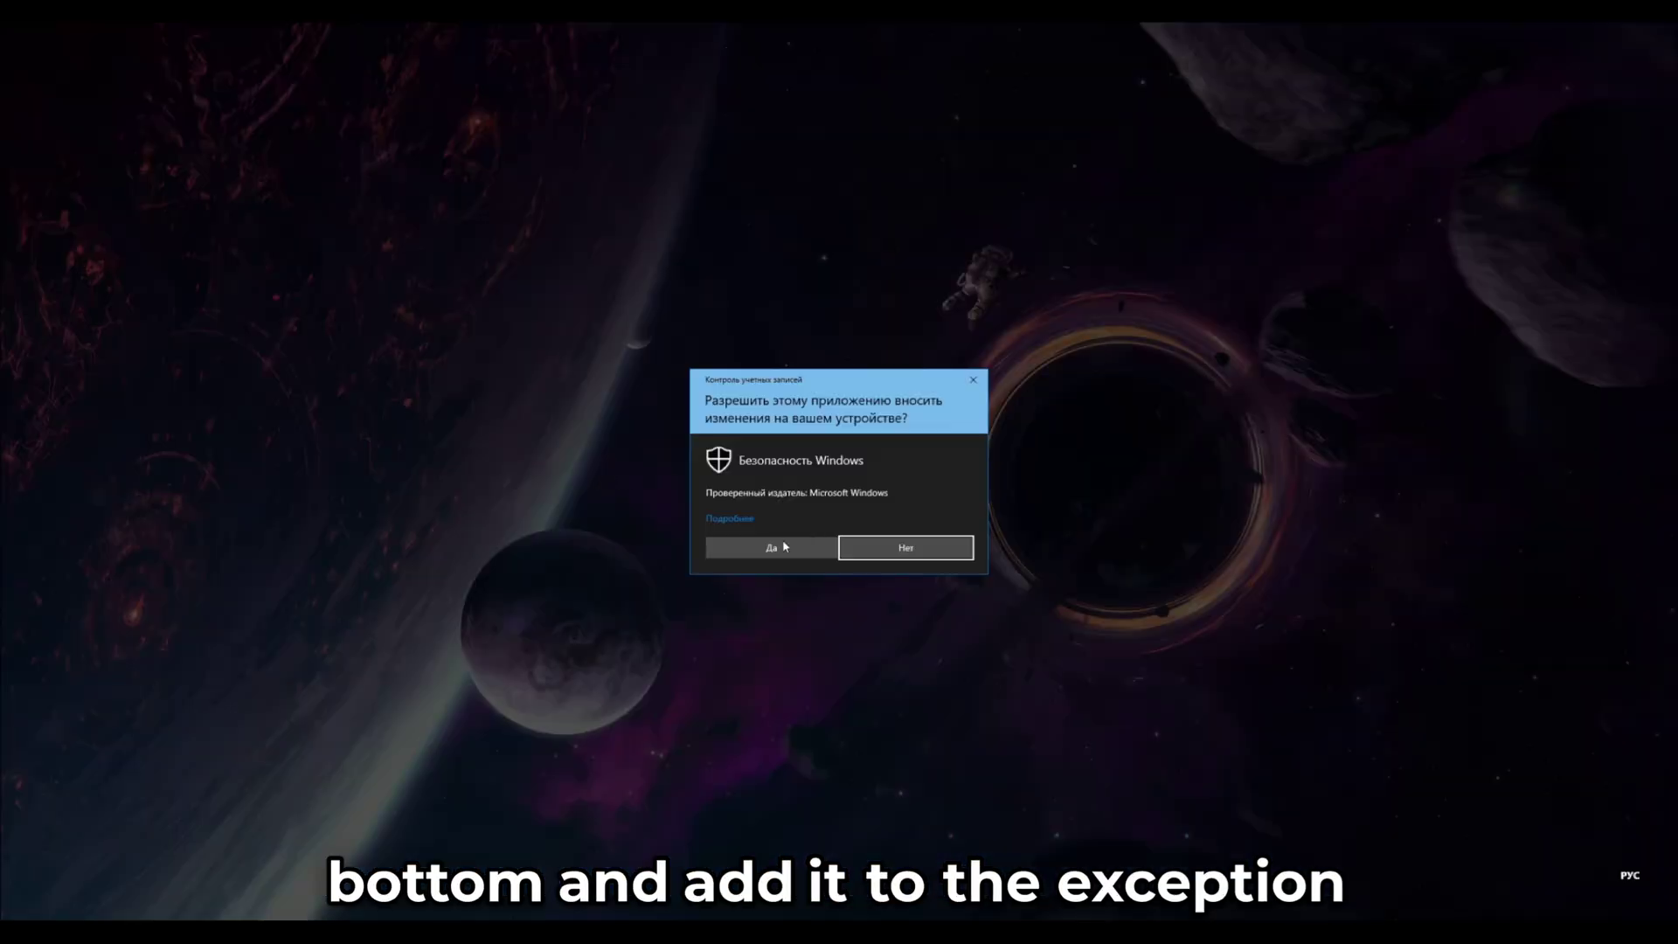
{"action": "left_click", "coordinate": [786, 544]}
- Add the TelegramExpert program file from C:\Program Files (x86)\TelegramExpert as a file exclusion
{"action": "left_click", "coordinate": [631, 320]}
{"action": "left_click", "coordinate": [621, 344]}
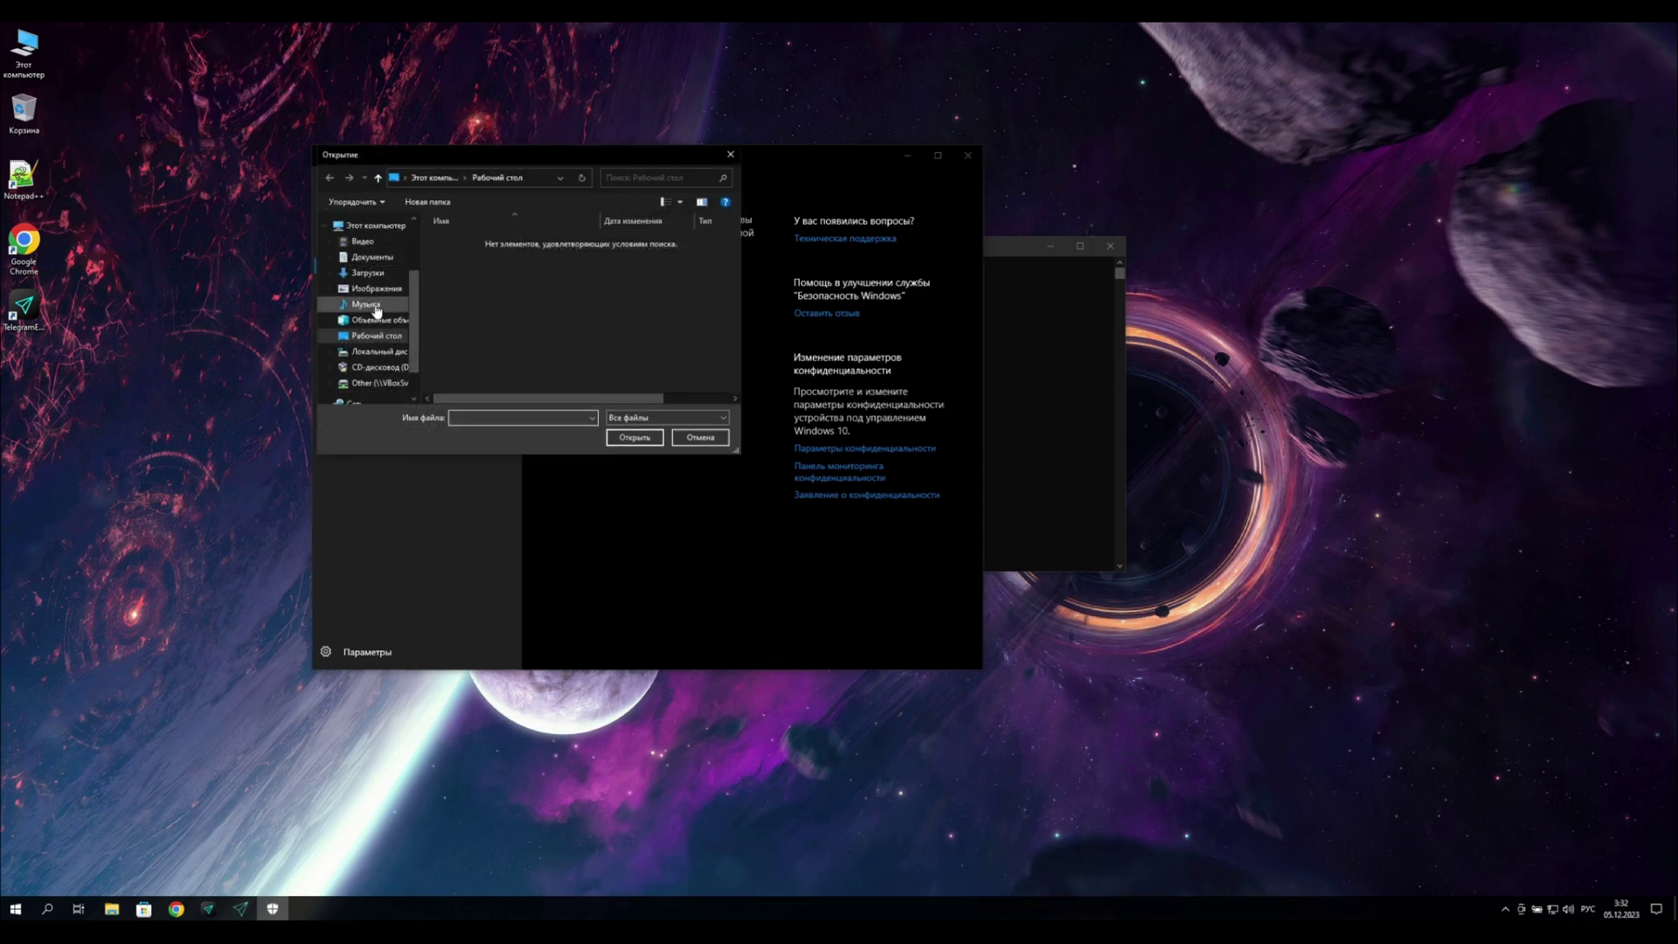
{"action": "left_click", "coordinate": [377, 331]}
{"action": "double_click", "coordinate": [487, 268]}
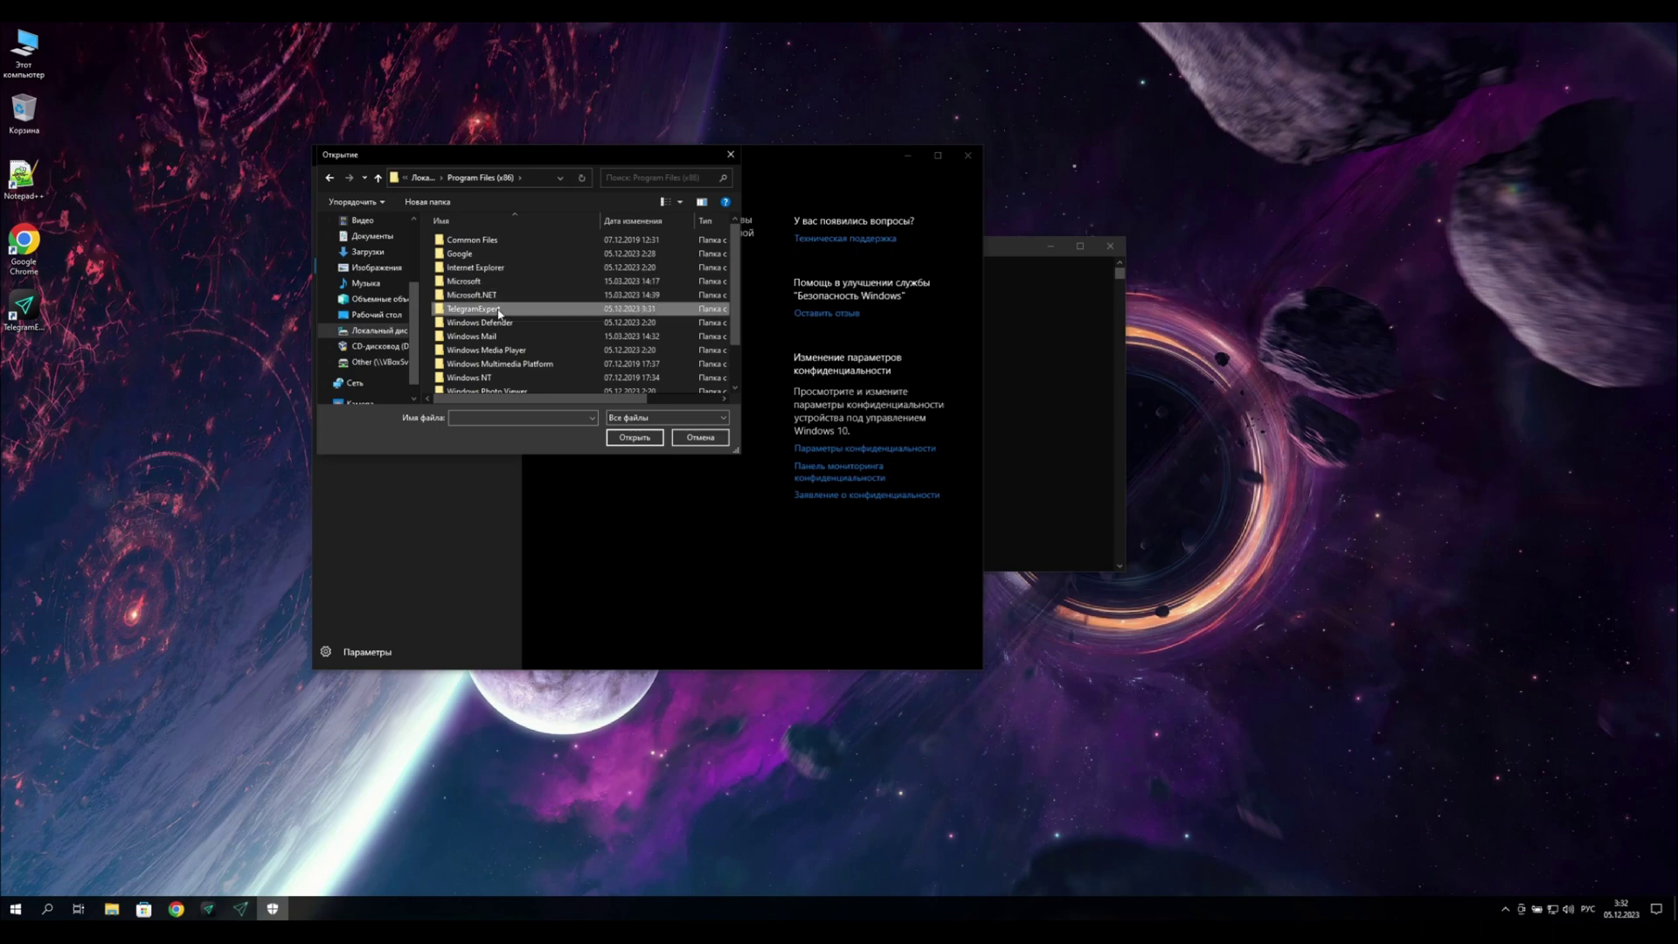
{"action": "double_click", "coordinate": [499, 310]}
{"action": "double_click", "coordinate": [498, 321]}
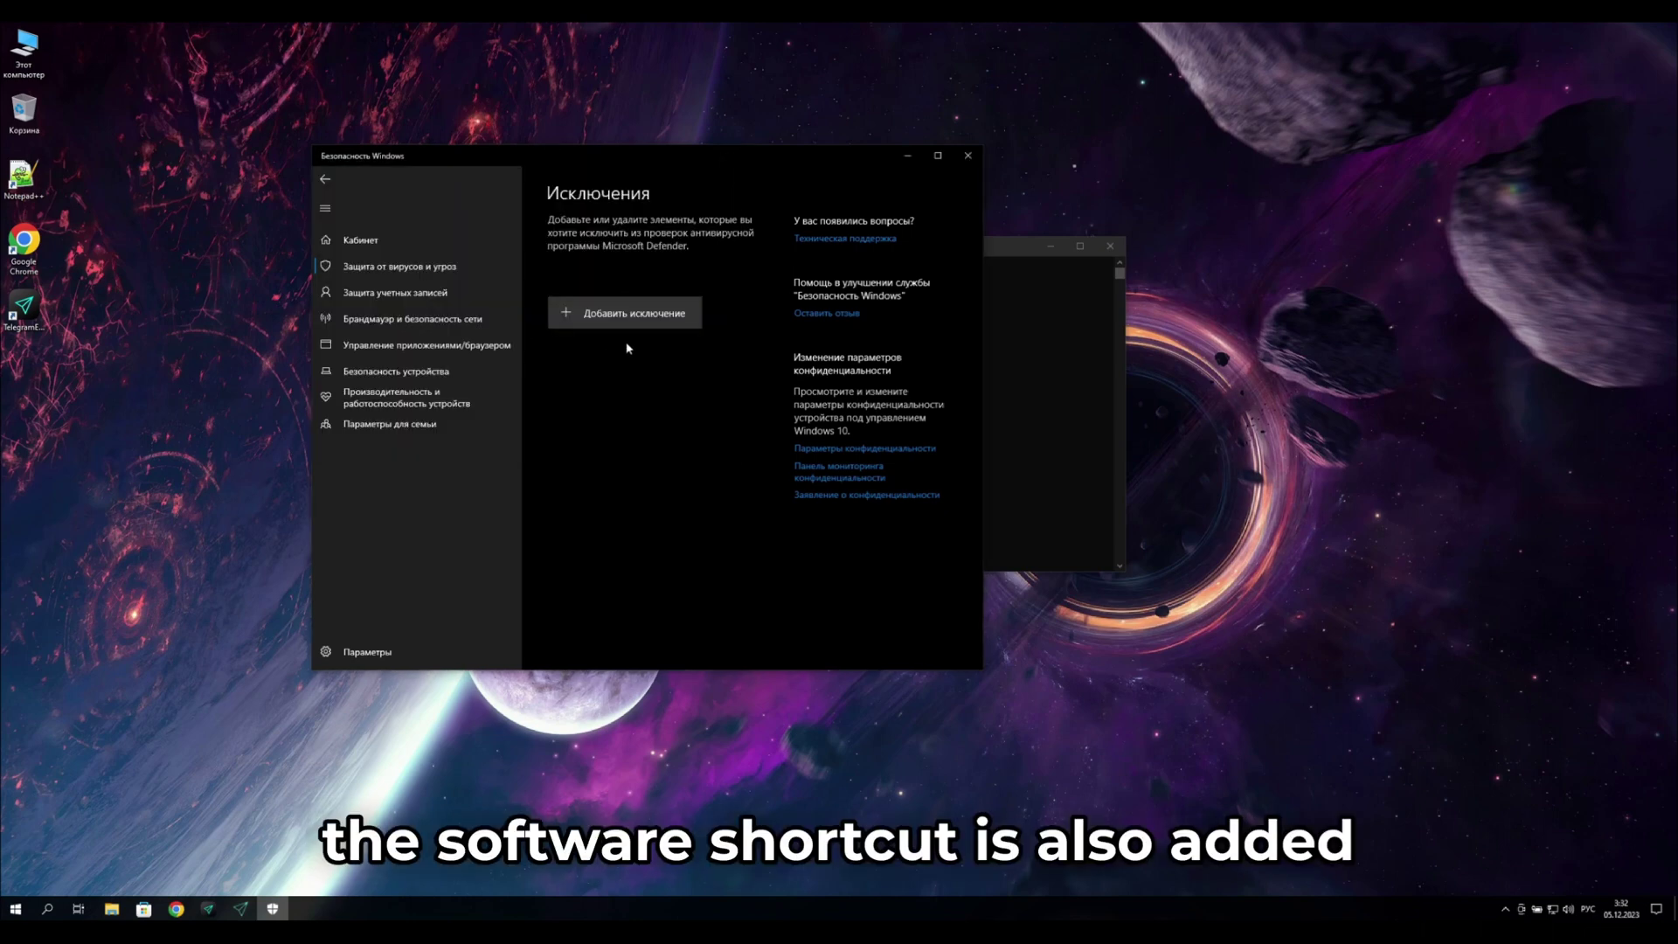
- Add the two files whose names begin with "u" in the TelegramExpert folder as file exclusions
{"action": "left_click", "coordinate": [626, 315]}
{"action": "left_click", "coordinate": [619, 343]}
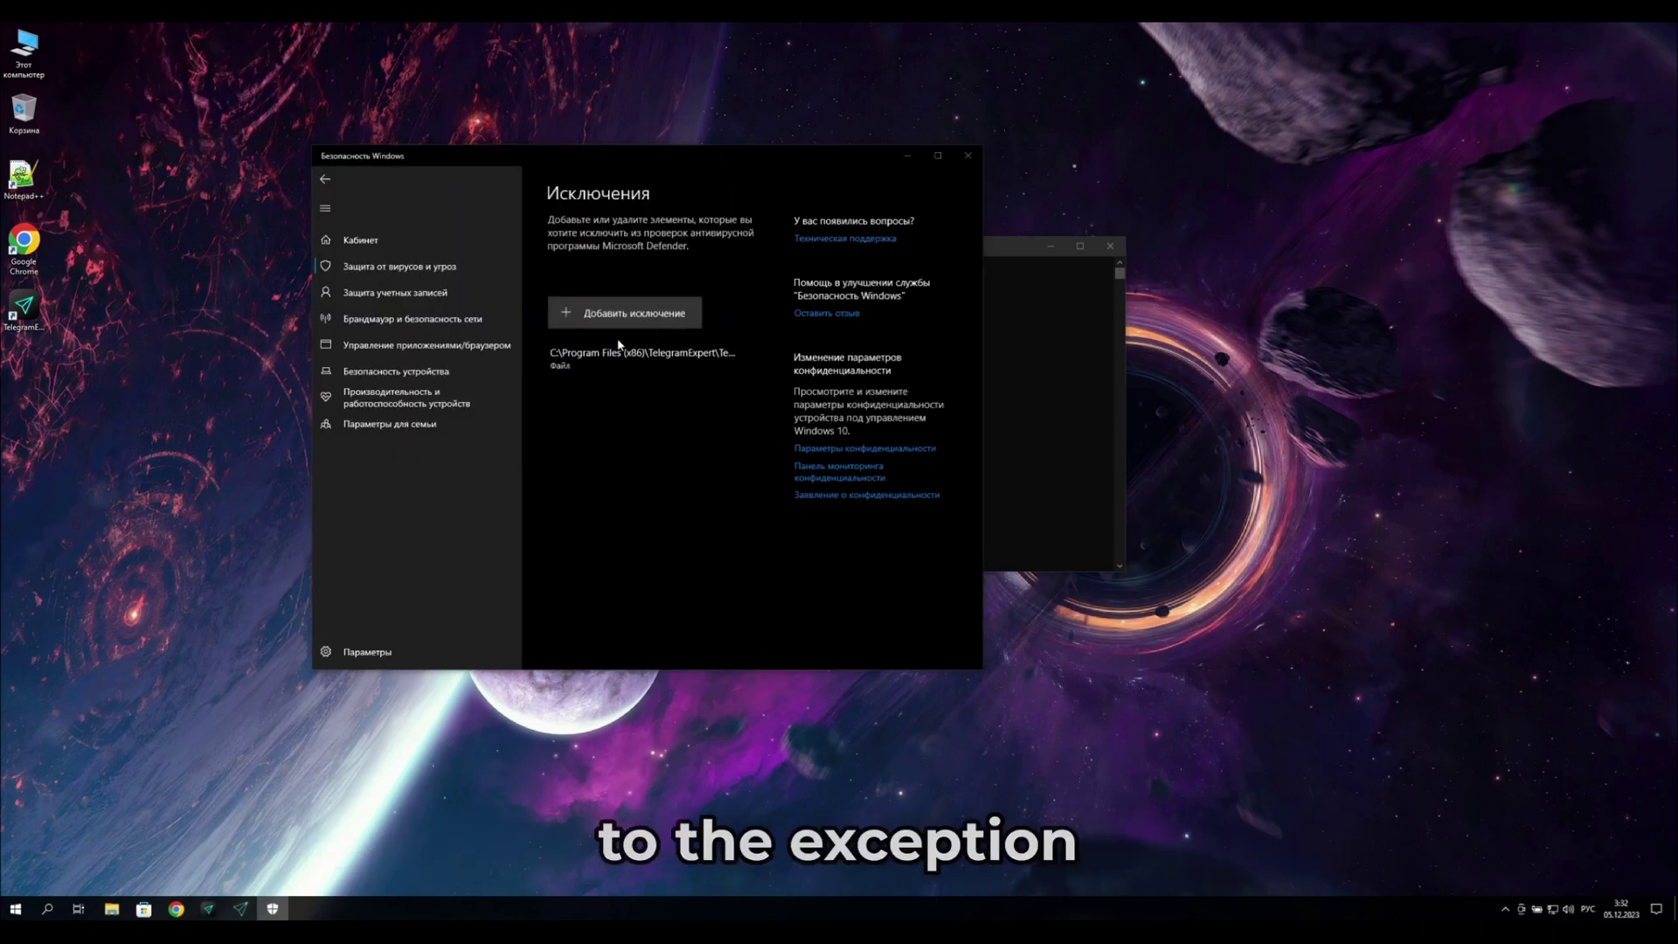
{"action": "double_click", "coordinate": [481, 363]}
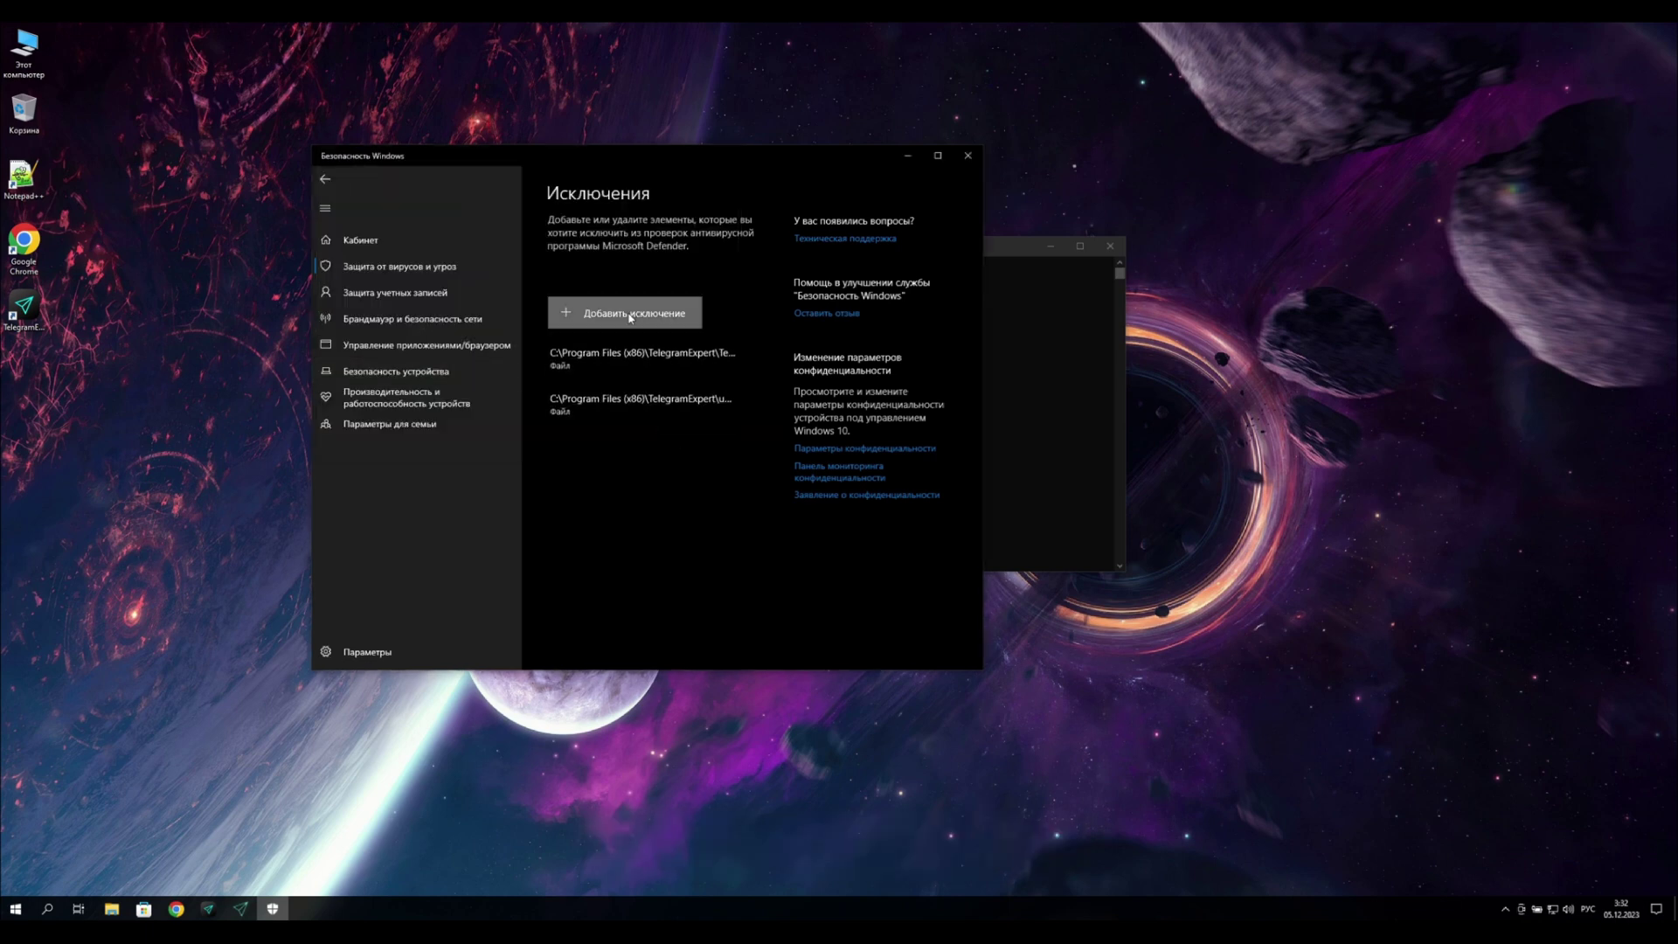
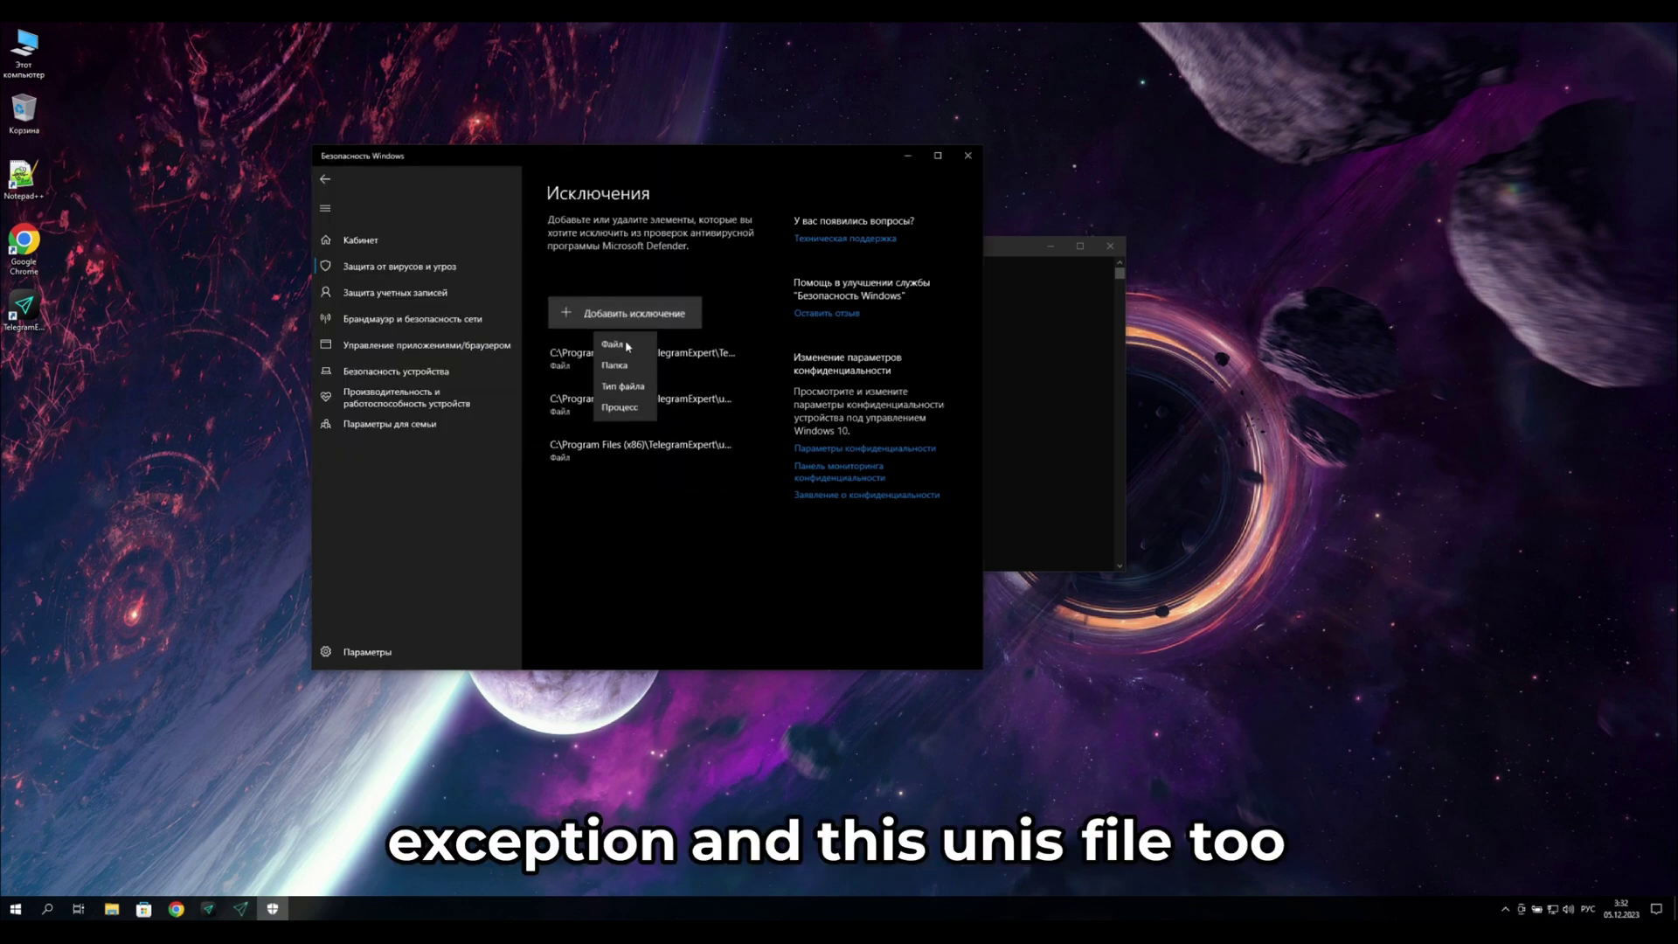
- Add the folder C:\Program Files (x86)\TelegramExpert as a folder exclusion and close Windows Security
{"action": "left_click", "coordinate": [615, 366]}
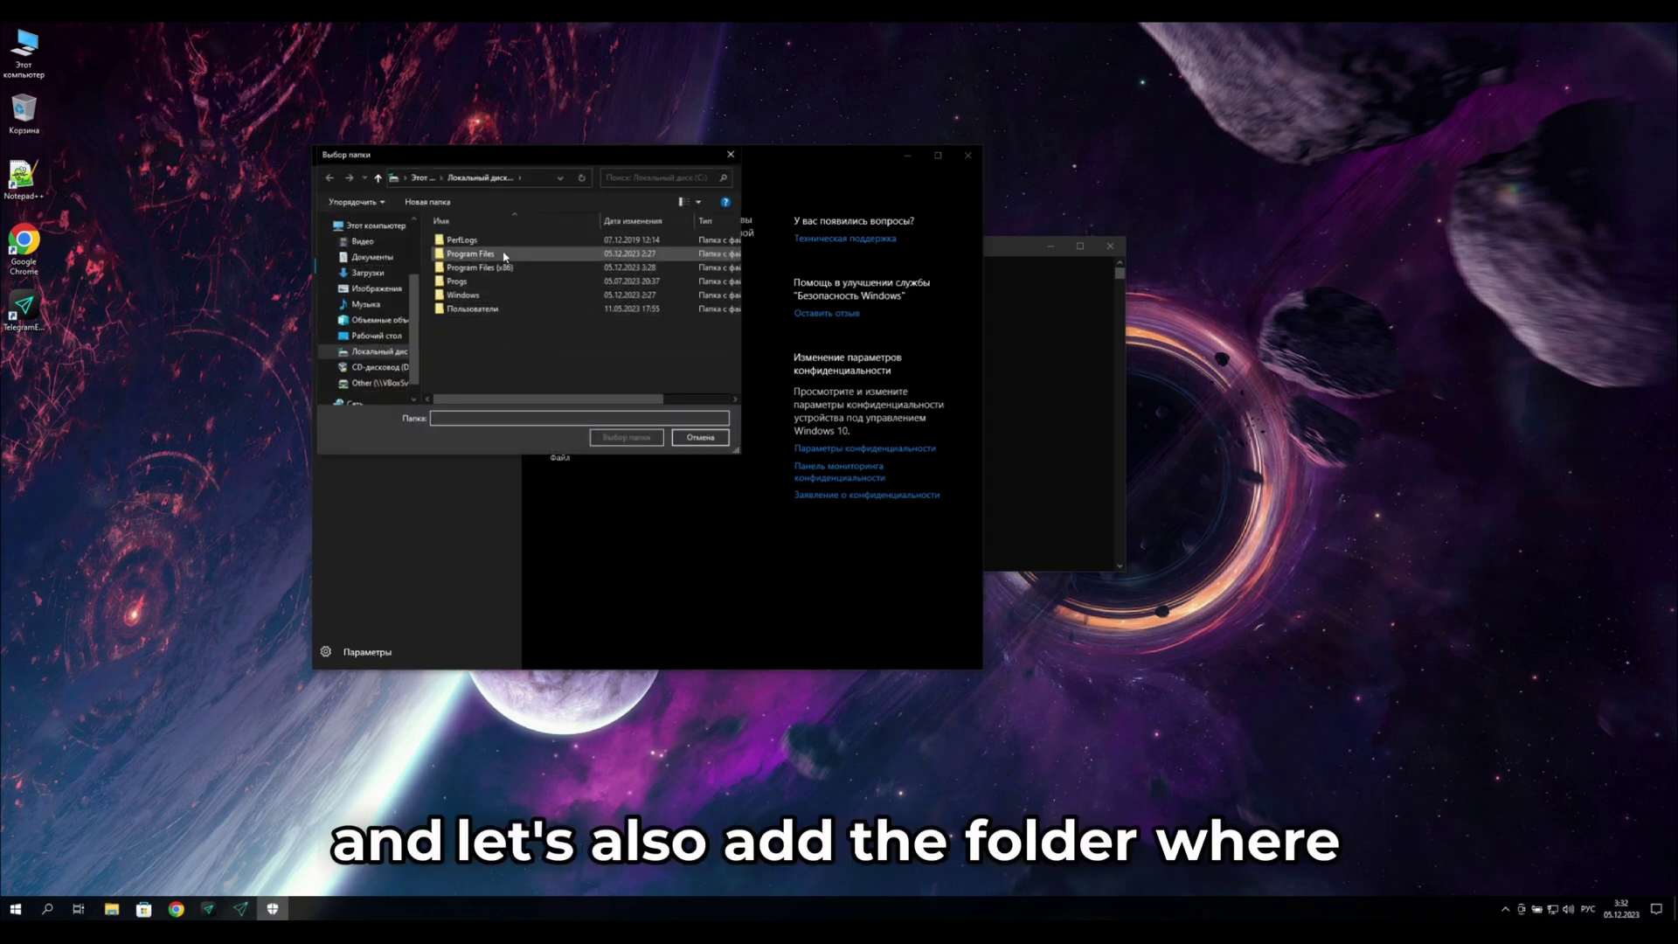
{"action": "double_click", "coordinate": [480, 268]}
{"action": "left_click", "coordinate": [504, 308]}
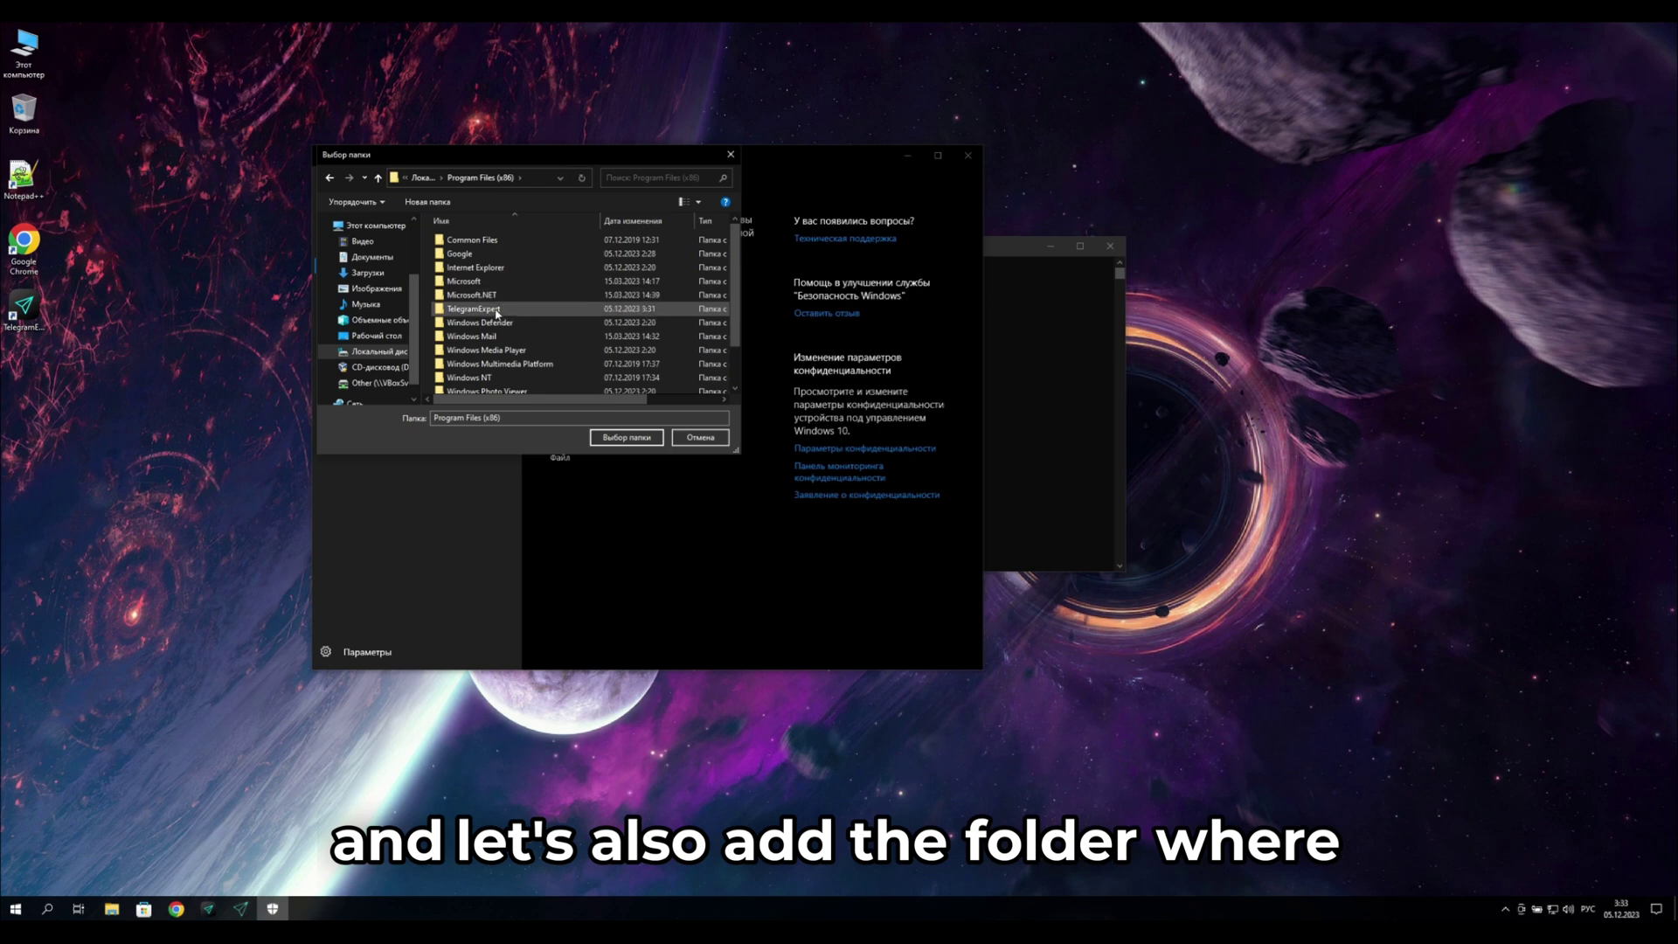
{"action": "left_click", "coordinate": [627, 438]}
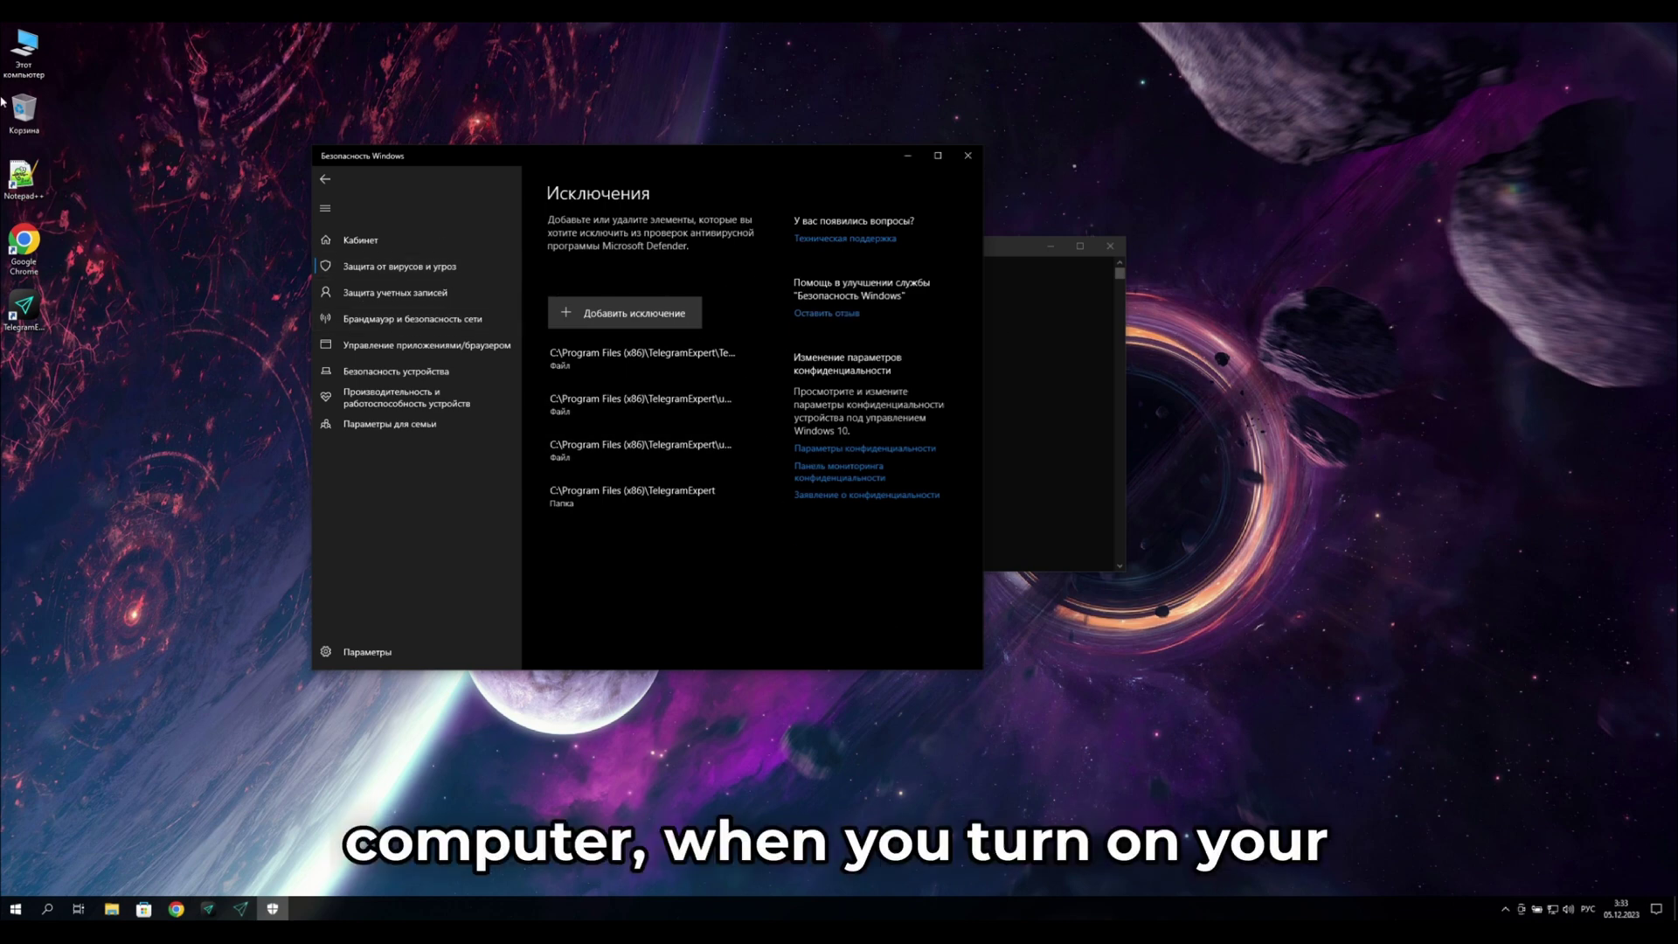
{"action": "left_click", "coordinate": [968, 158]}
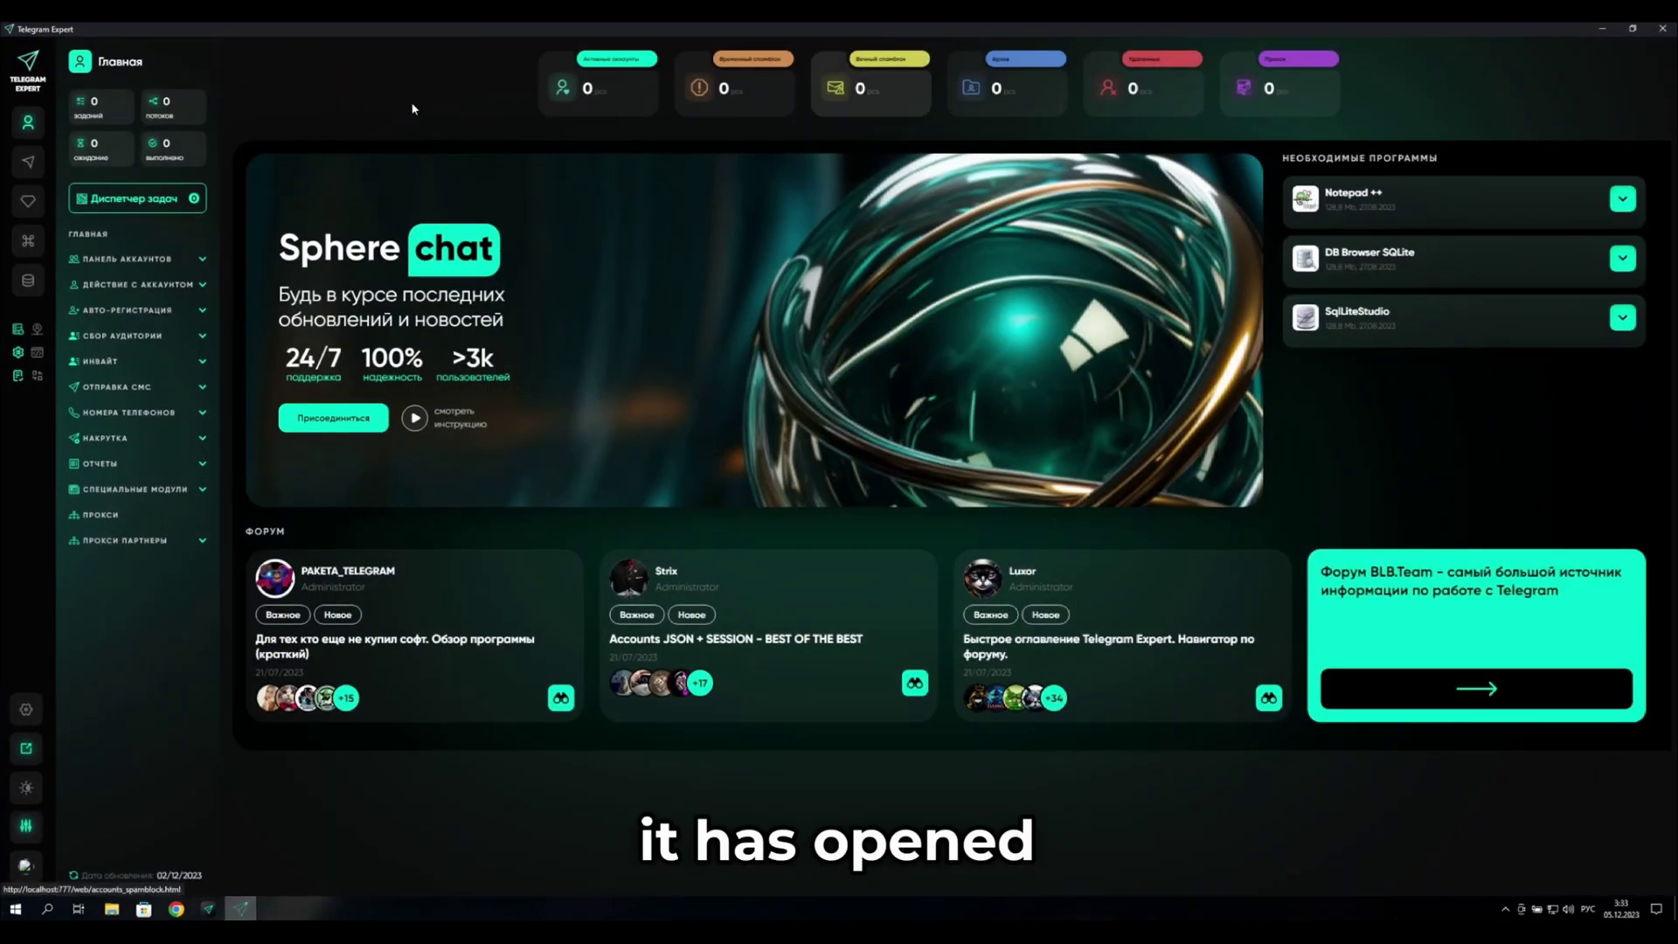
- Open the Telegram Expert settings and reveal the licence key to check it
{"action": "left_click", "coordinate": [27, 710]}
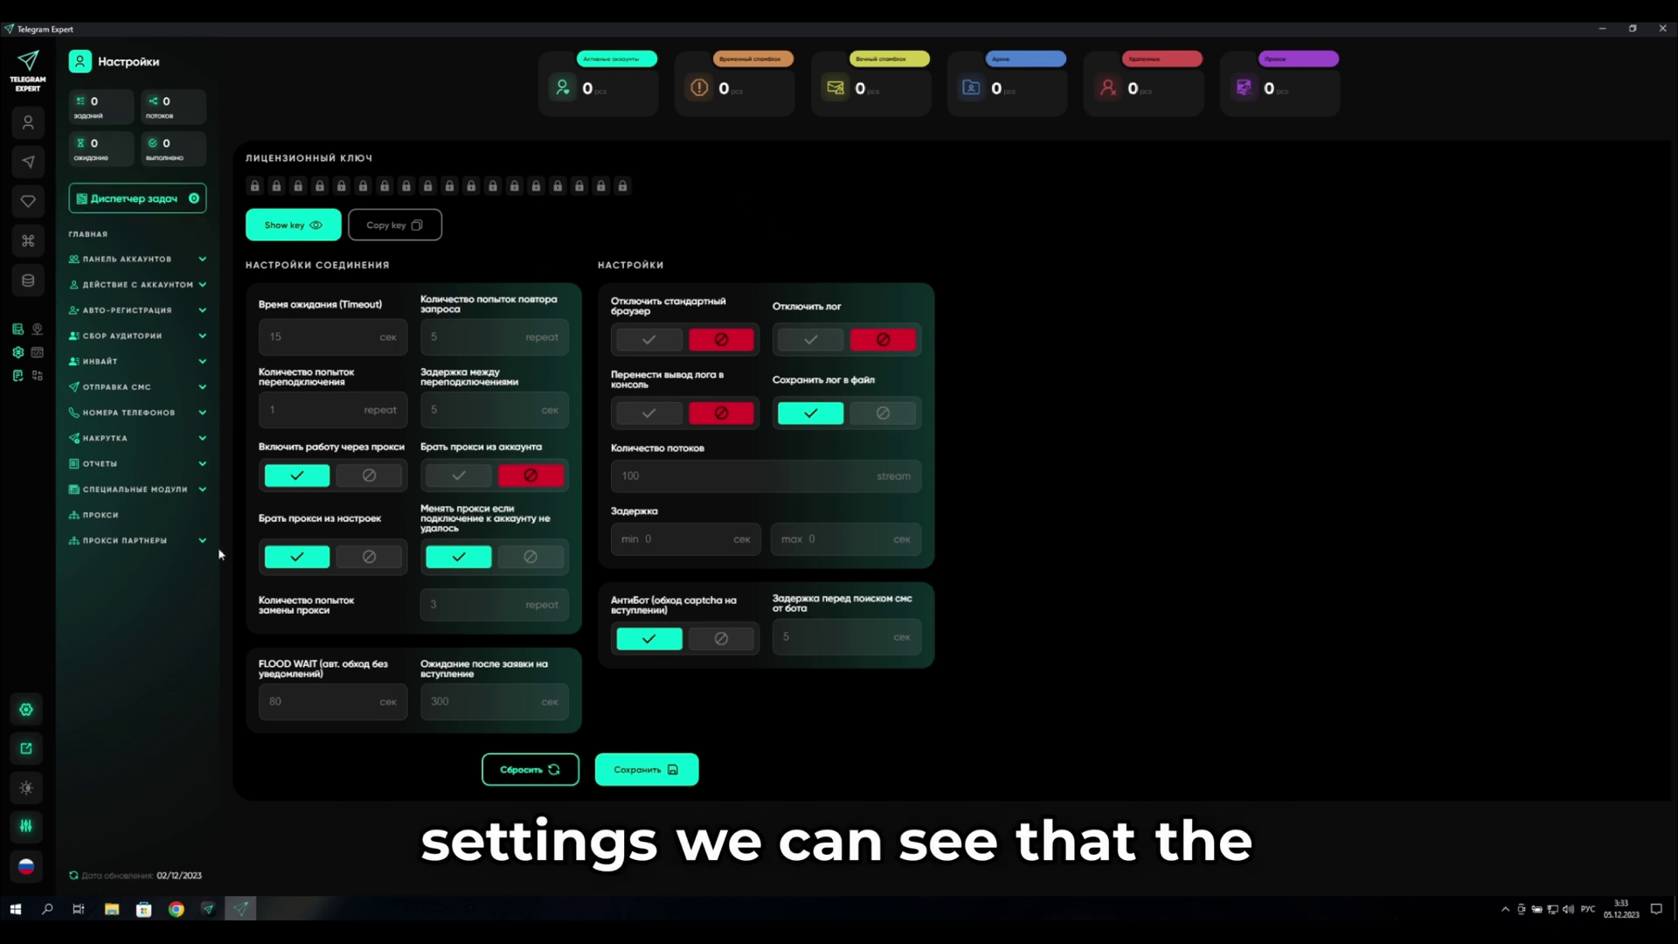
{"action": "left_click", "coordinate": [297, 238]}
{"action": "left_click_drag", "start_coordinate": [247, 185], "coordinate": [527, 180]}
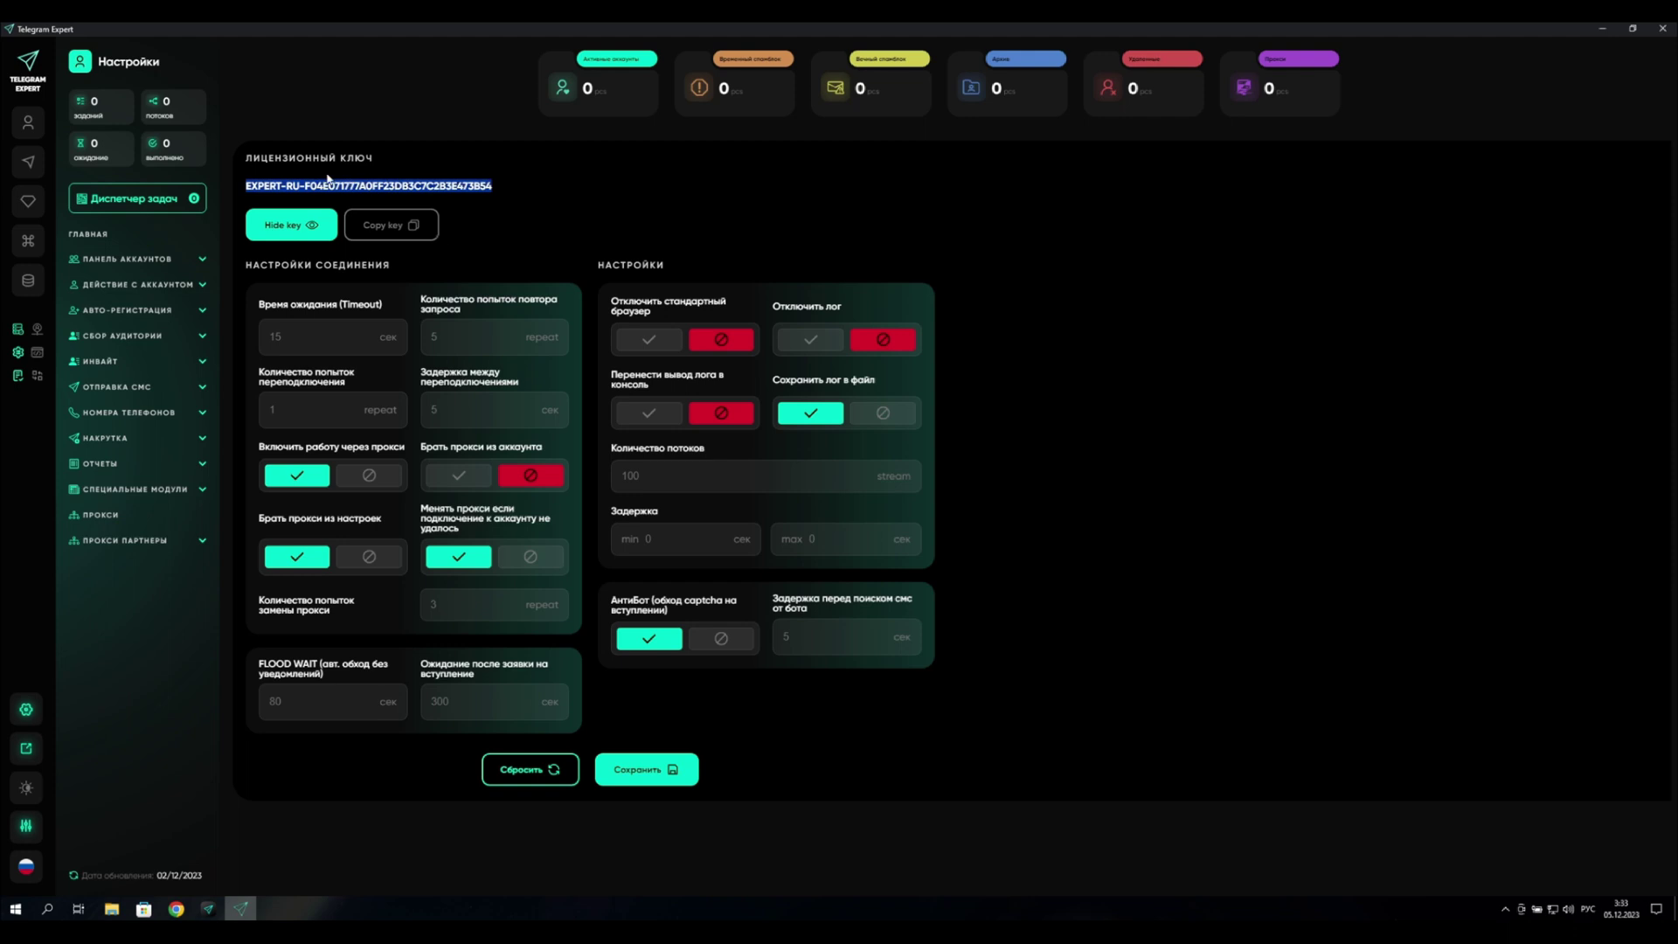
{"action": "left_click", "coordinate": [848, 256]}
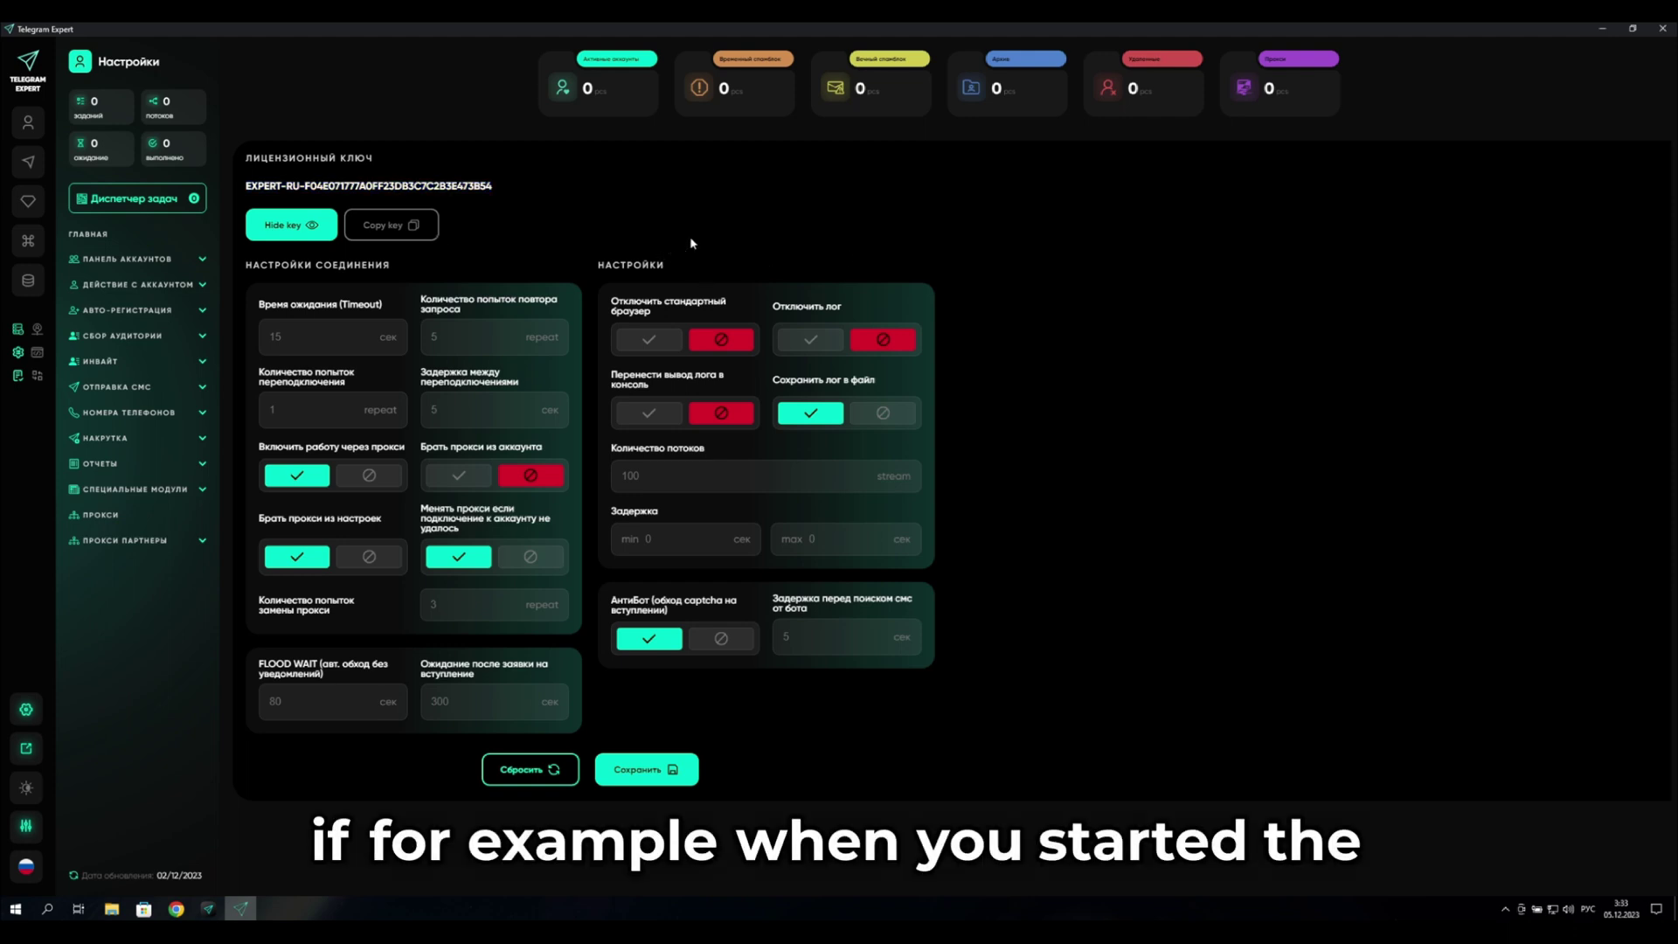
- Minimize Telegram Expert, check the run-as-administrator compatibility option in the TelegramExpert desktop shortcut's properties, and close the properties
{"action": "left_click", "coordinate": [210, 910]}
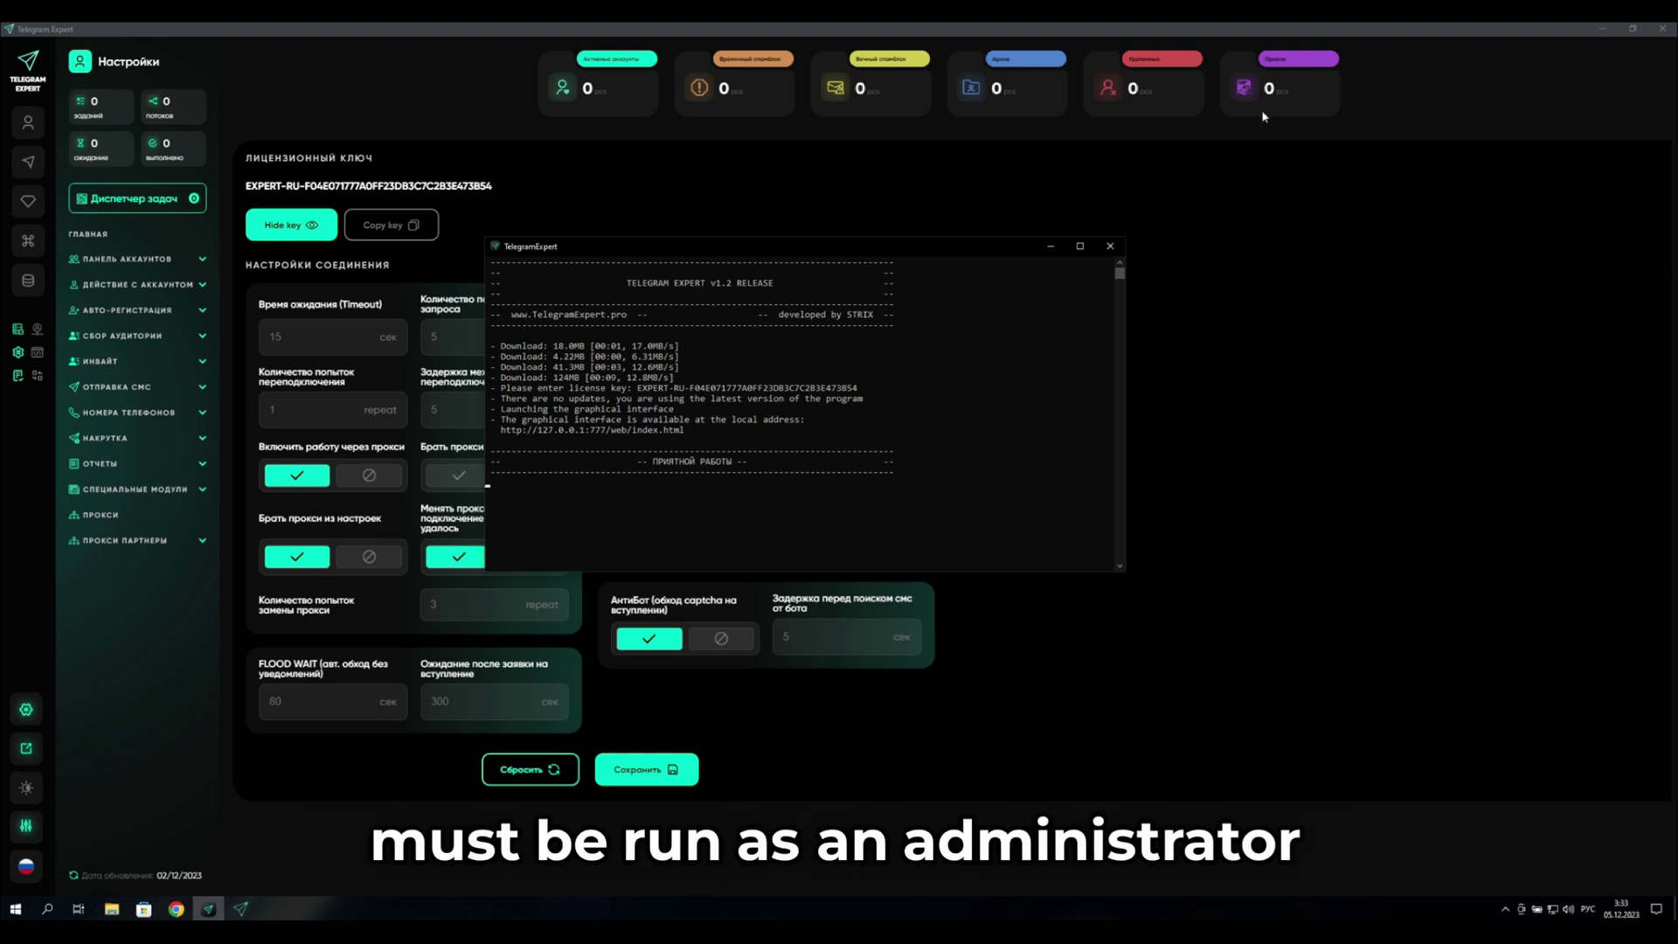
{"action": "left_click", "coordinate": [1602, 29]}
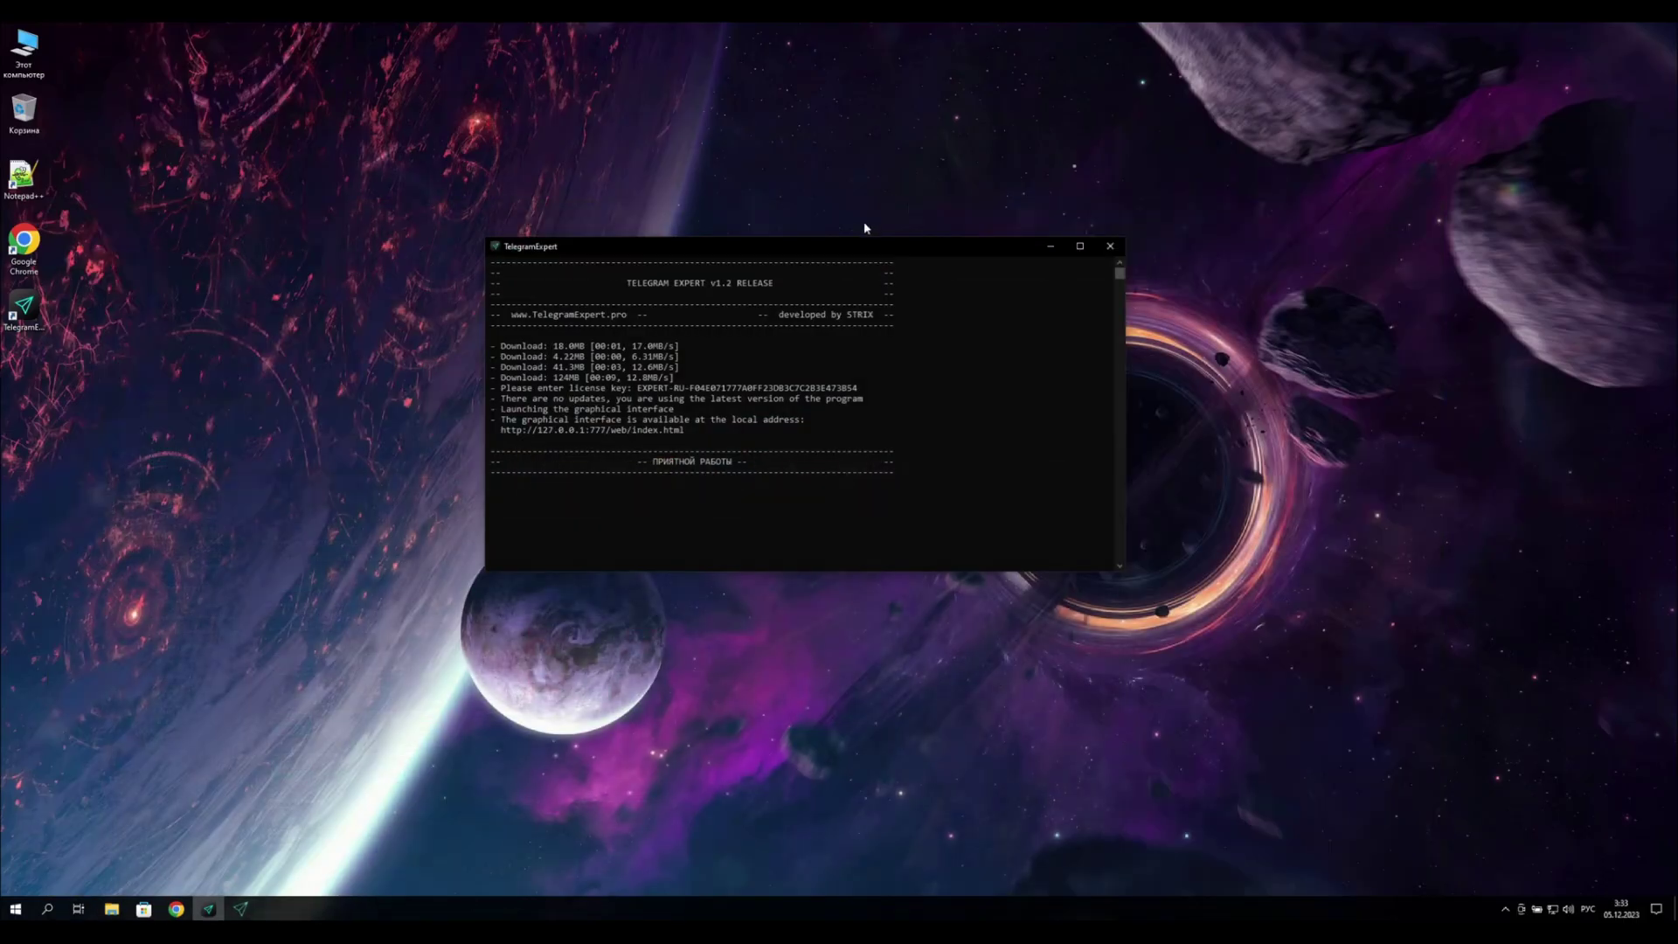
{"action": "right_click", "coordinate": [38, 322]}
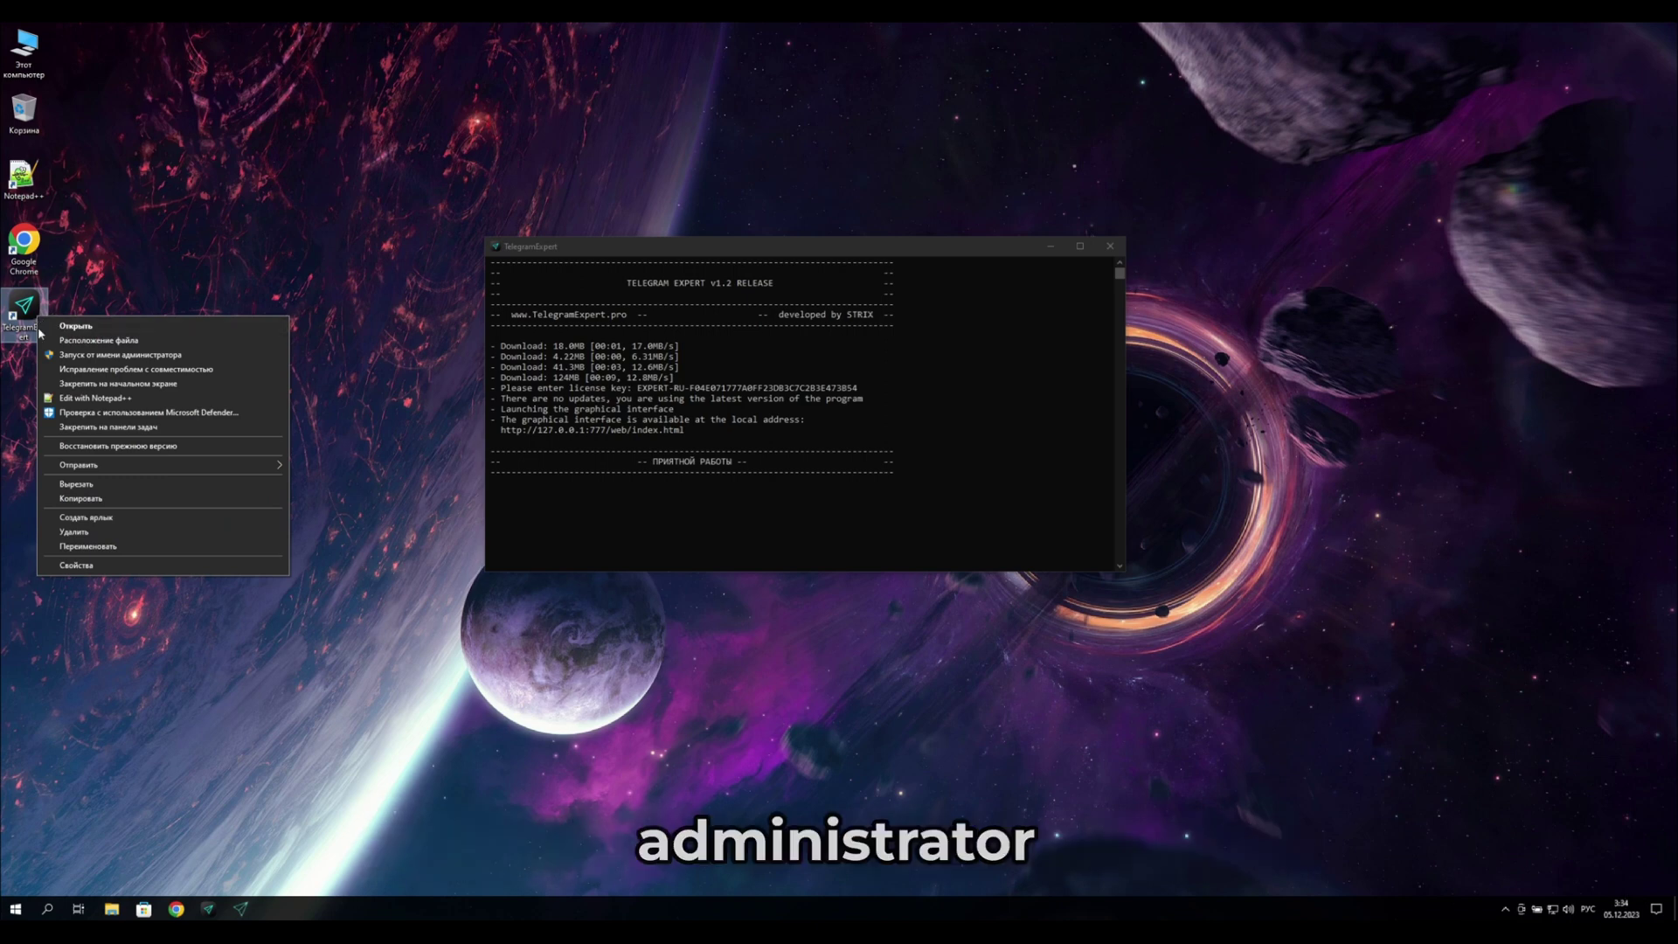
{"action": "left_click", "coordinate": [105, 565]}
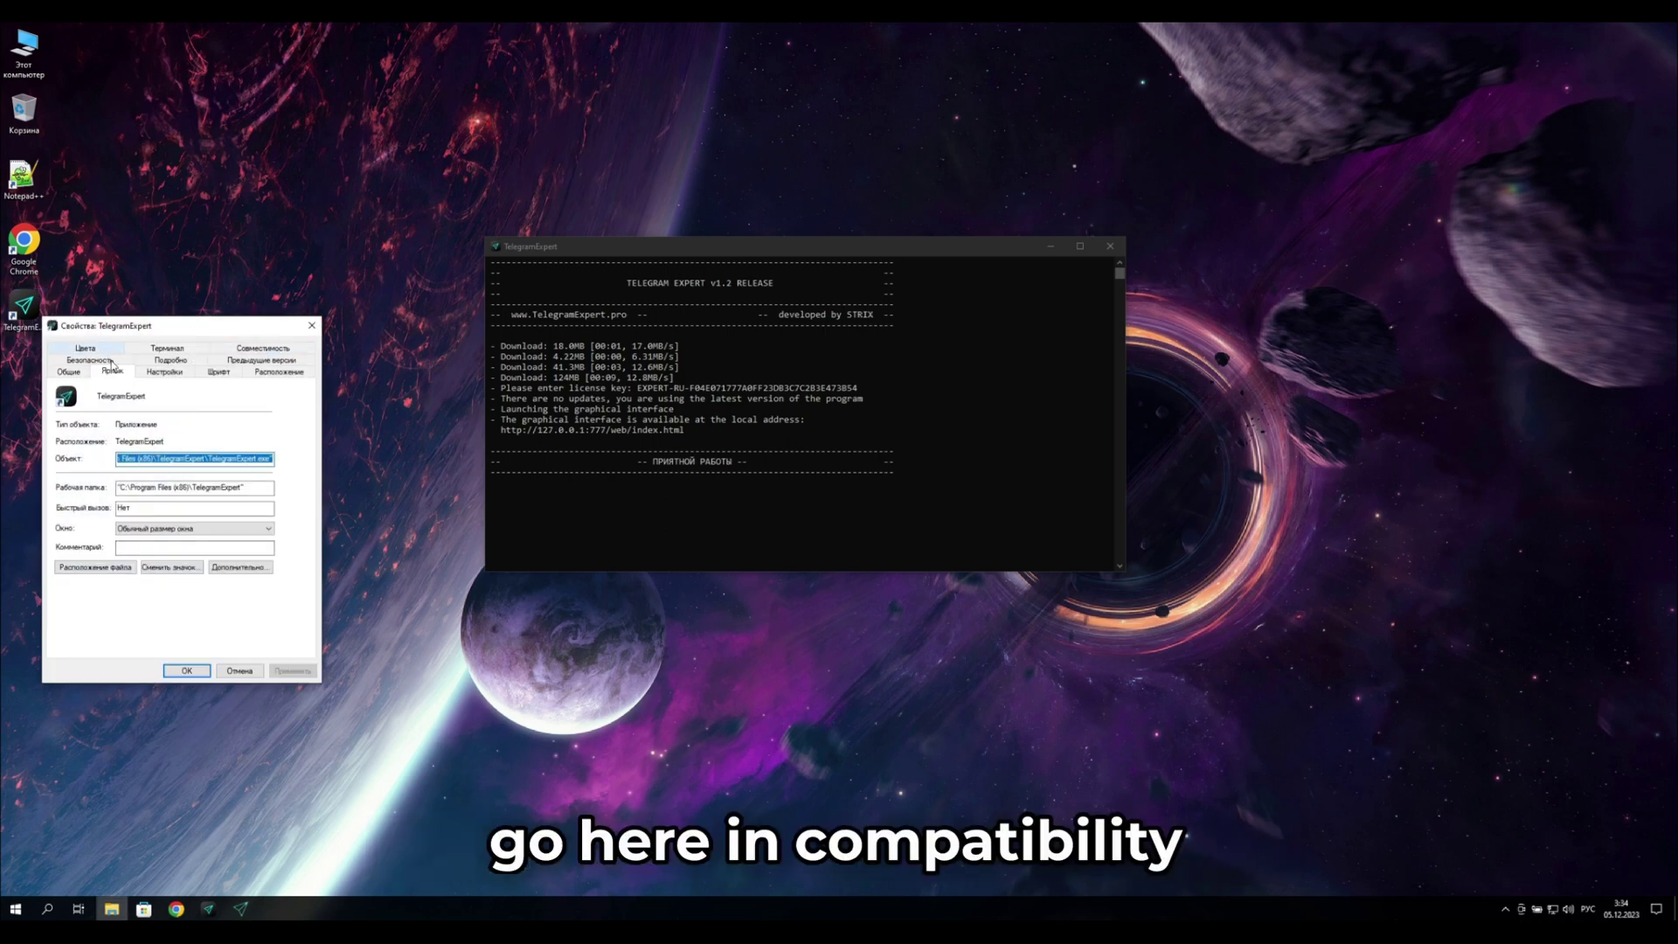
{"action": "left_click", "coordinate": [262, 348]}
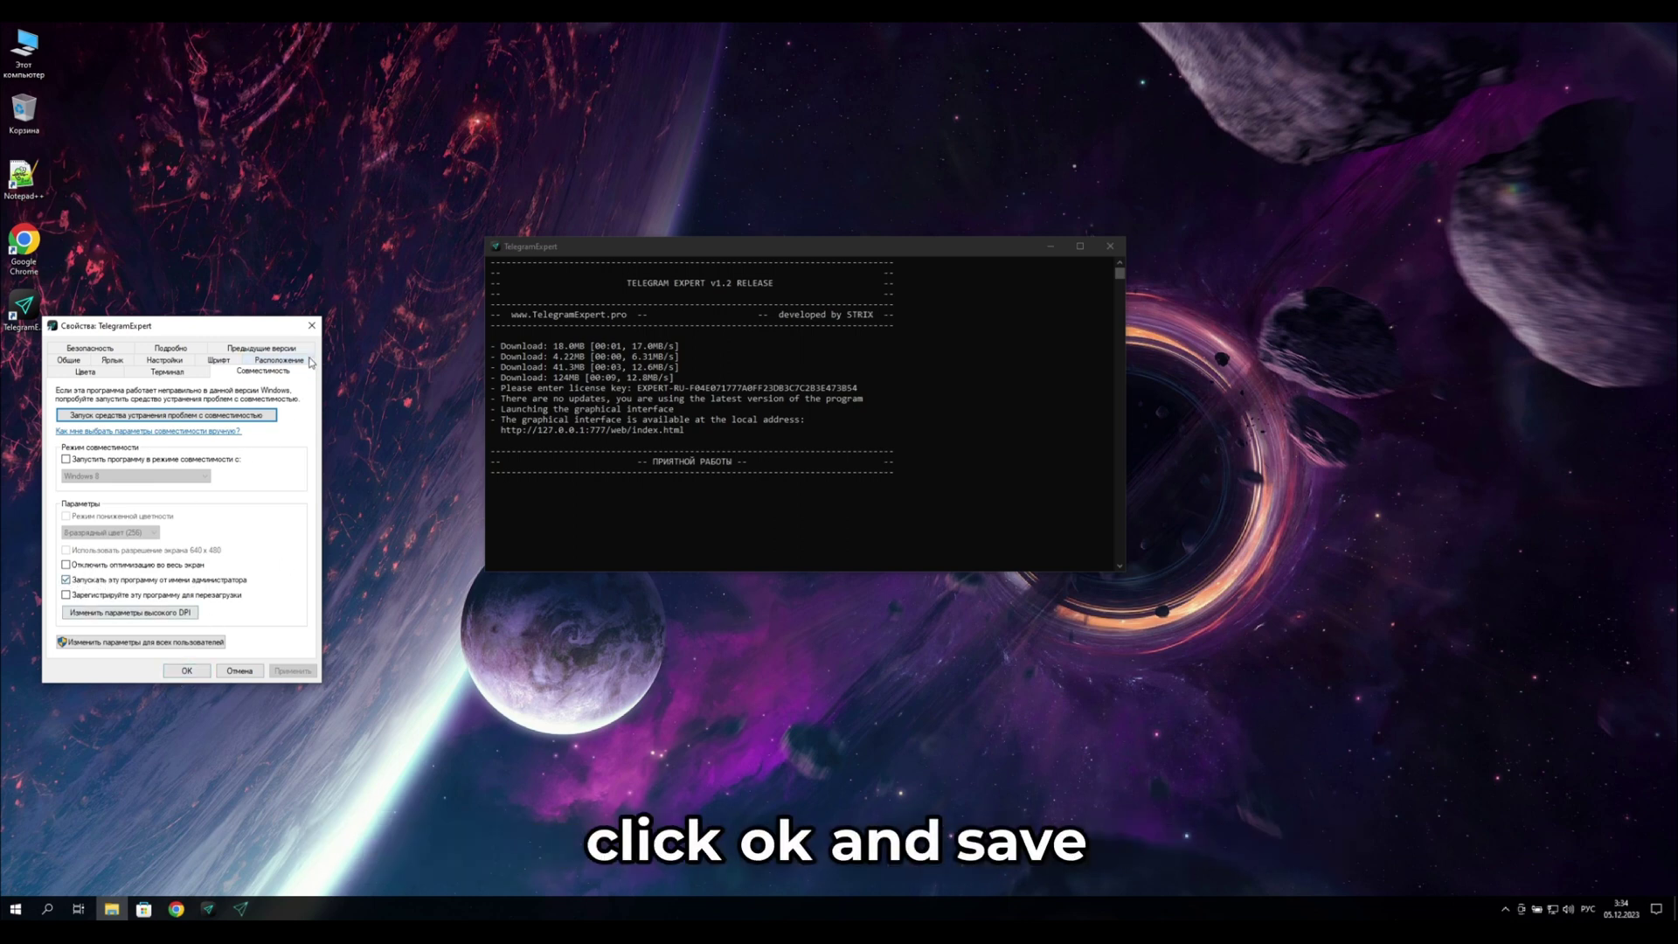
{"action": "left_click", "coordinate": [311, 327]}
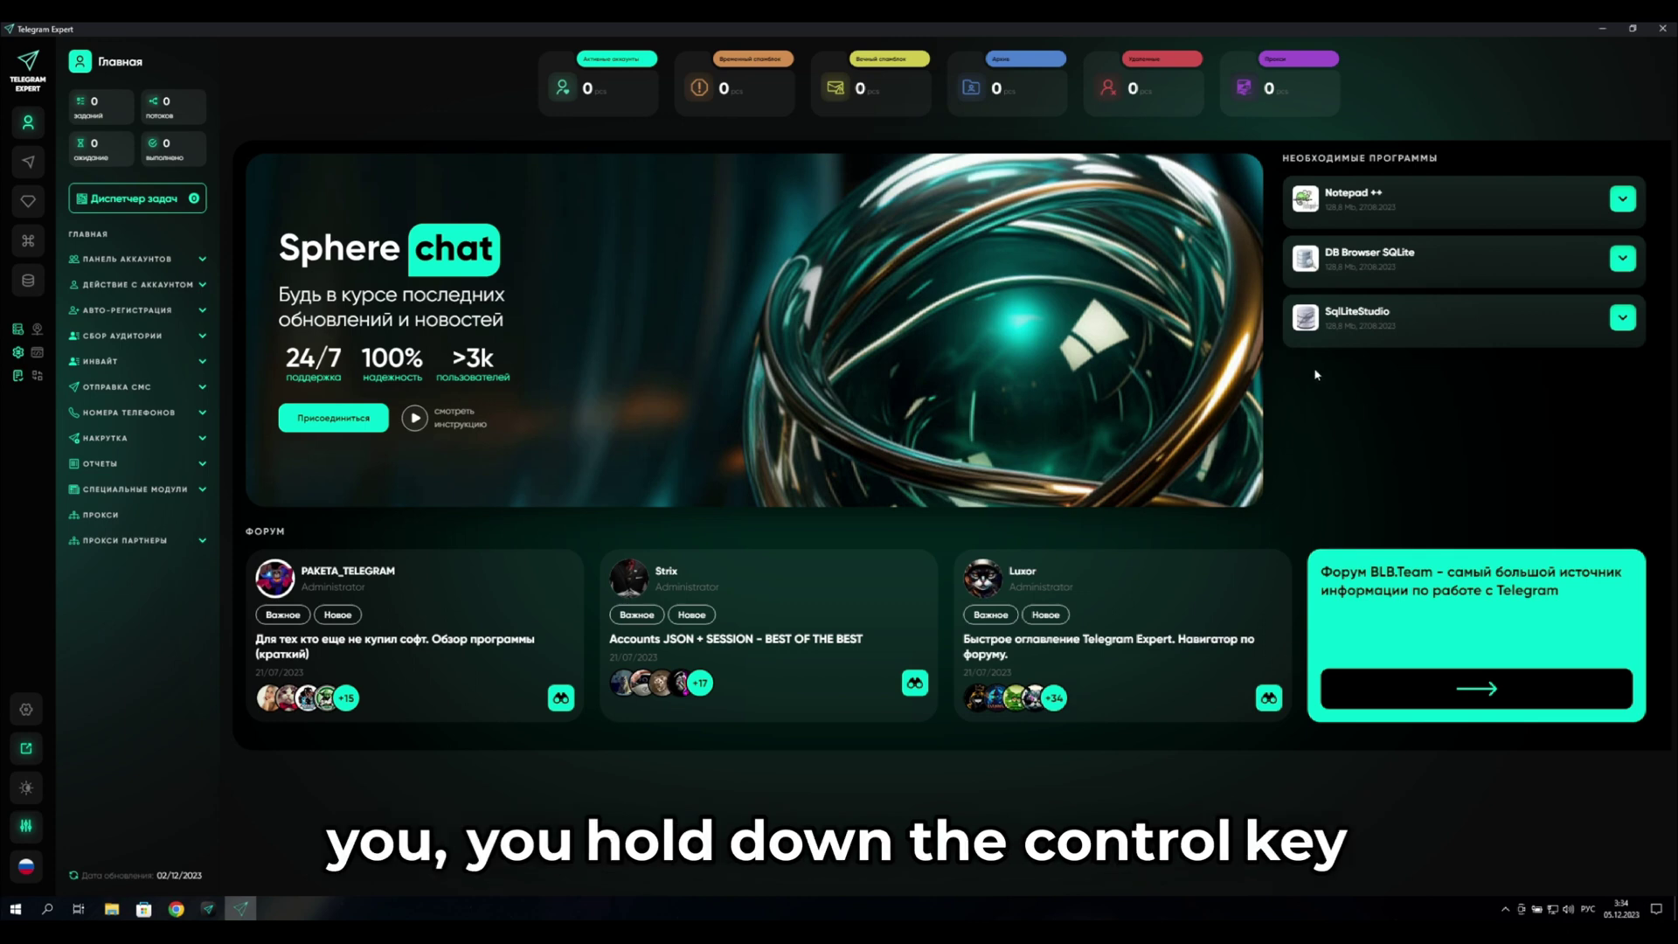
- Set the Telegram Expert interface zoom to 125% and bring its console window to the front
{"action": "scroll", "coordinate": [1316, 375], "scroll_direction": "up", "scroll_amount": 1}
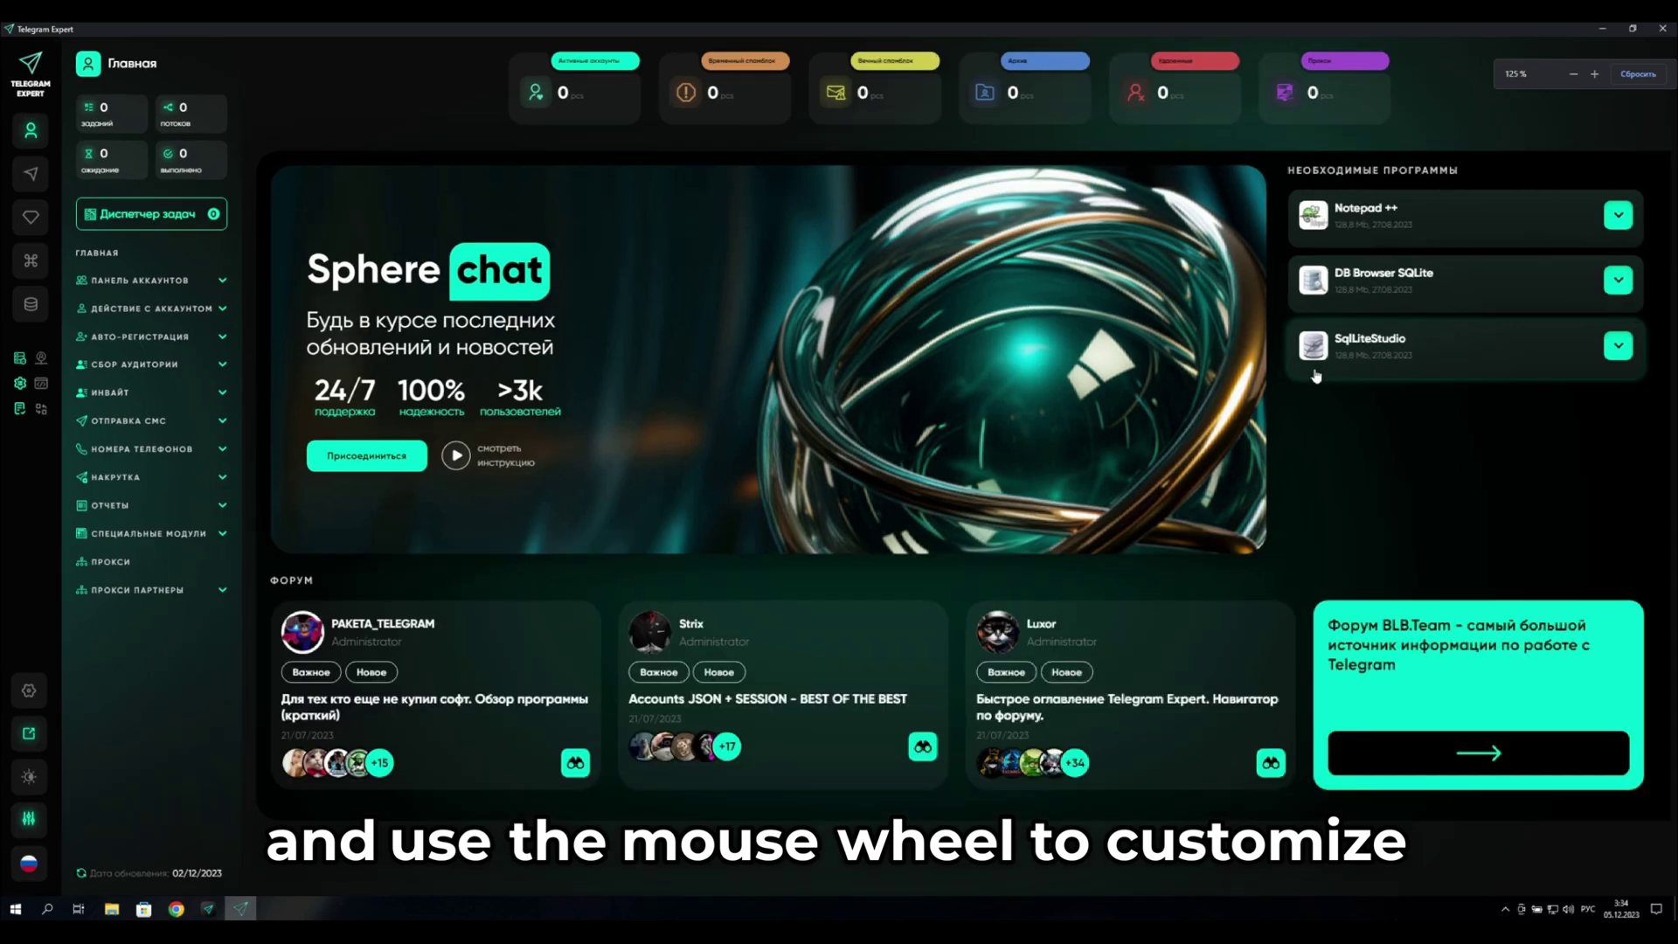
{"action": "scroll", "coordinate": [1316, 375], "scroll_direction": "up", "scroll_amount": 1}
{"action": "scroll", "coordinate": [1317, 375], "scroll_direction": "down", "scroll_amount": 1}
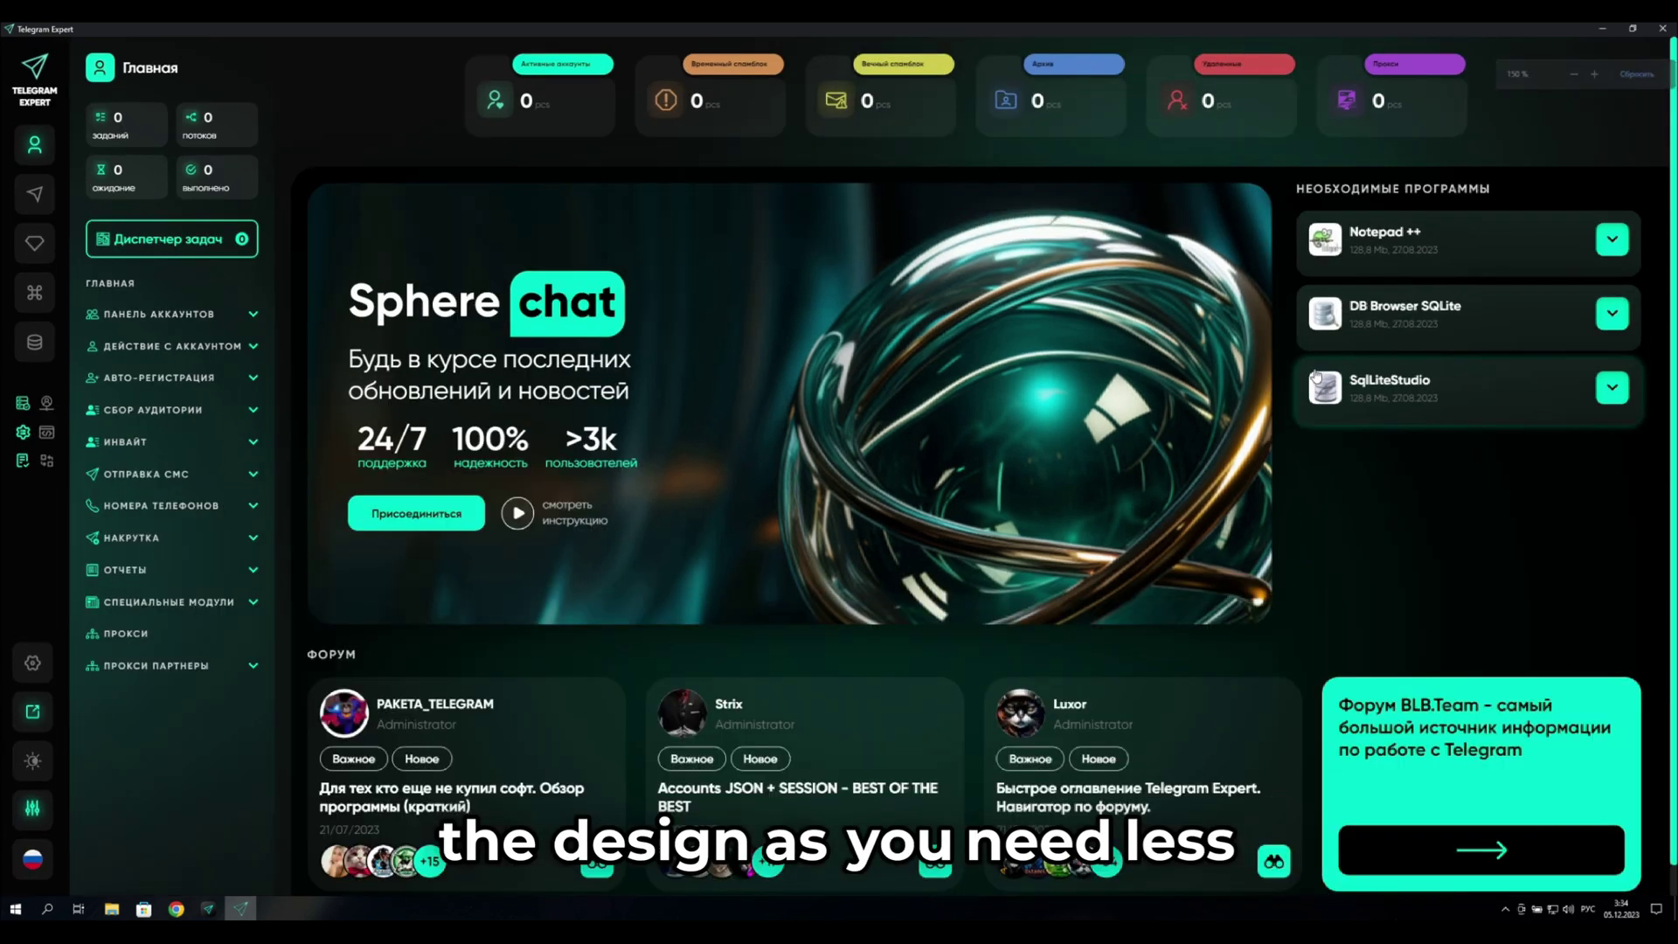
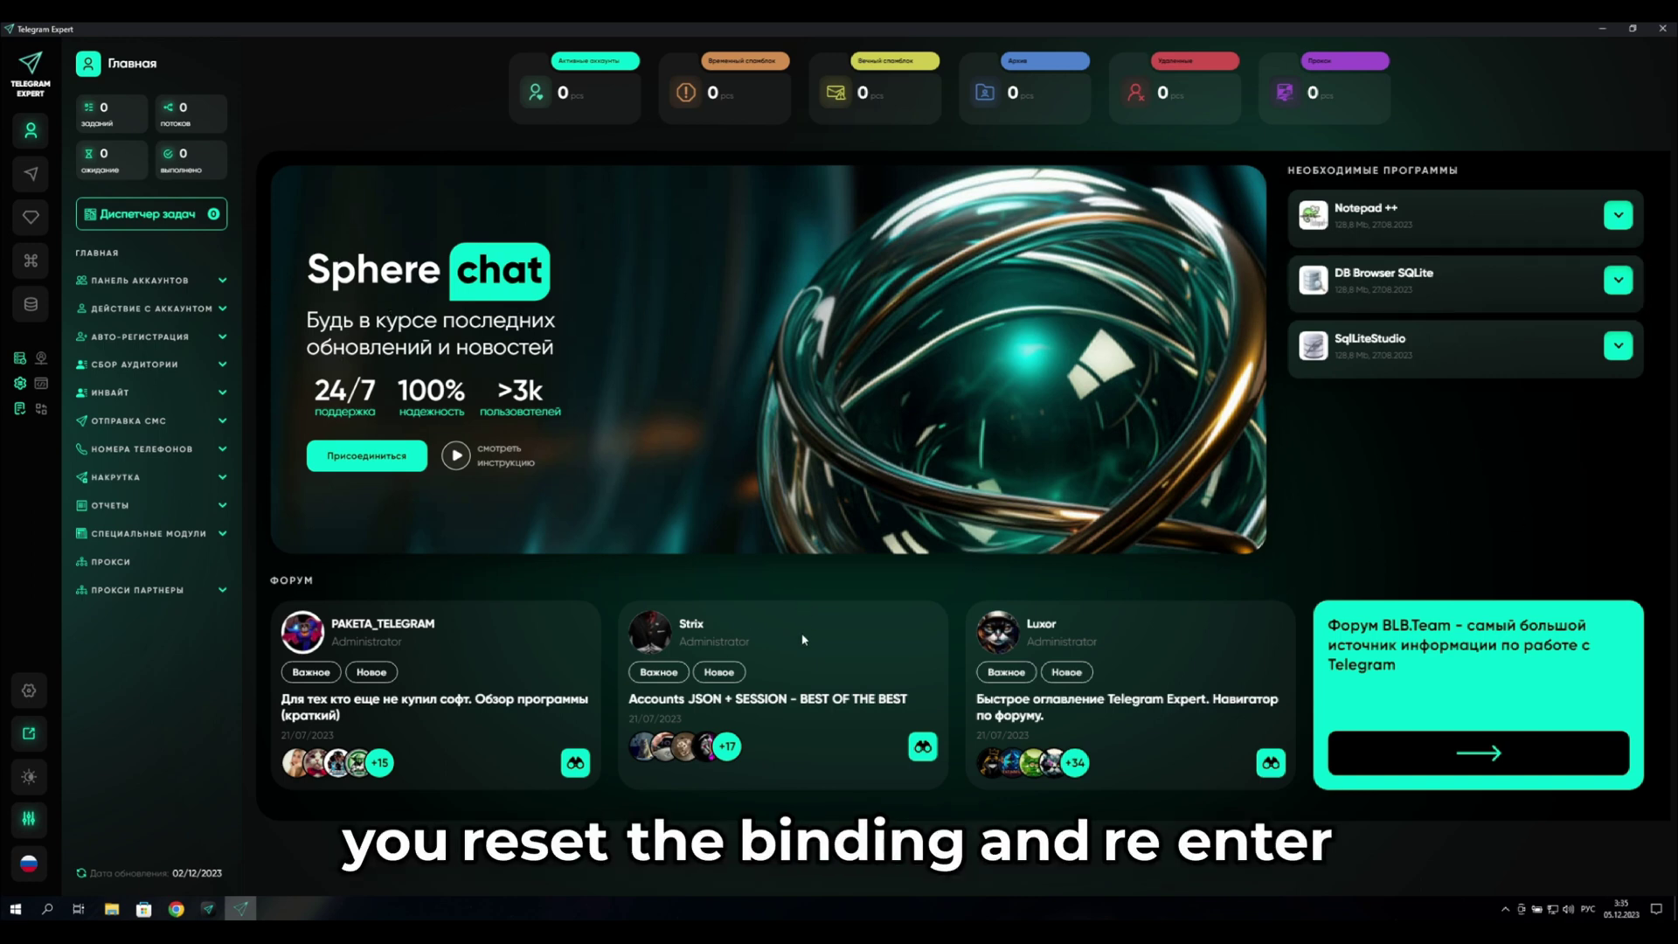
{"action": "left_click", "coordinate": [208, 910]}
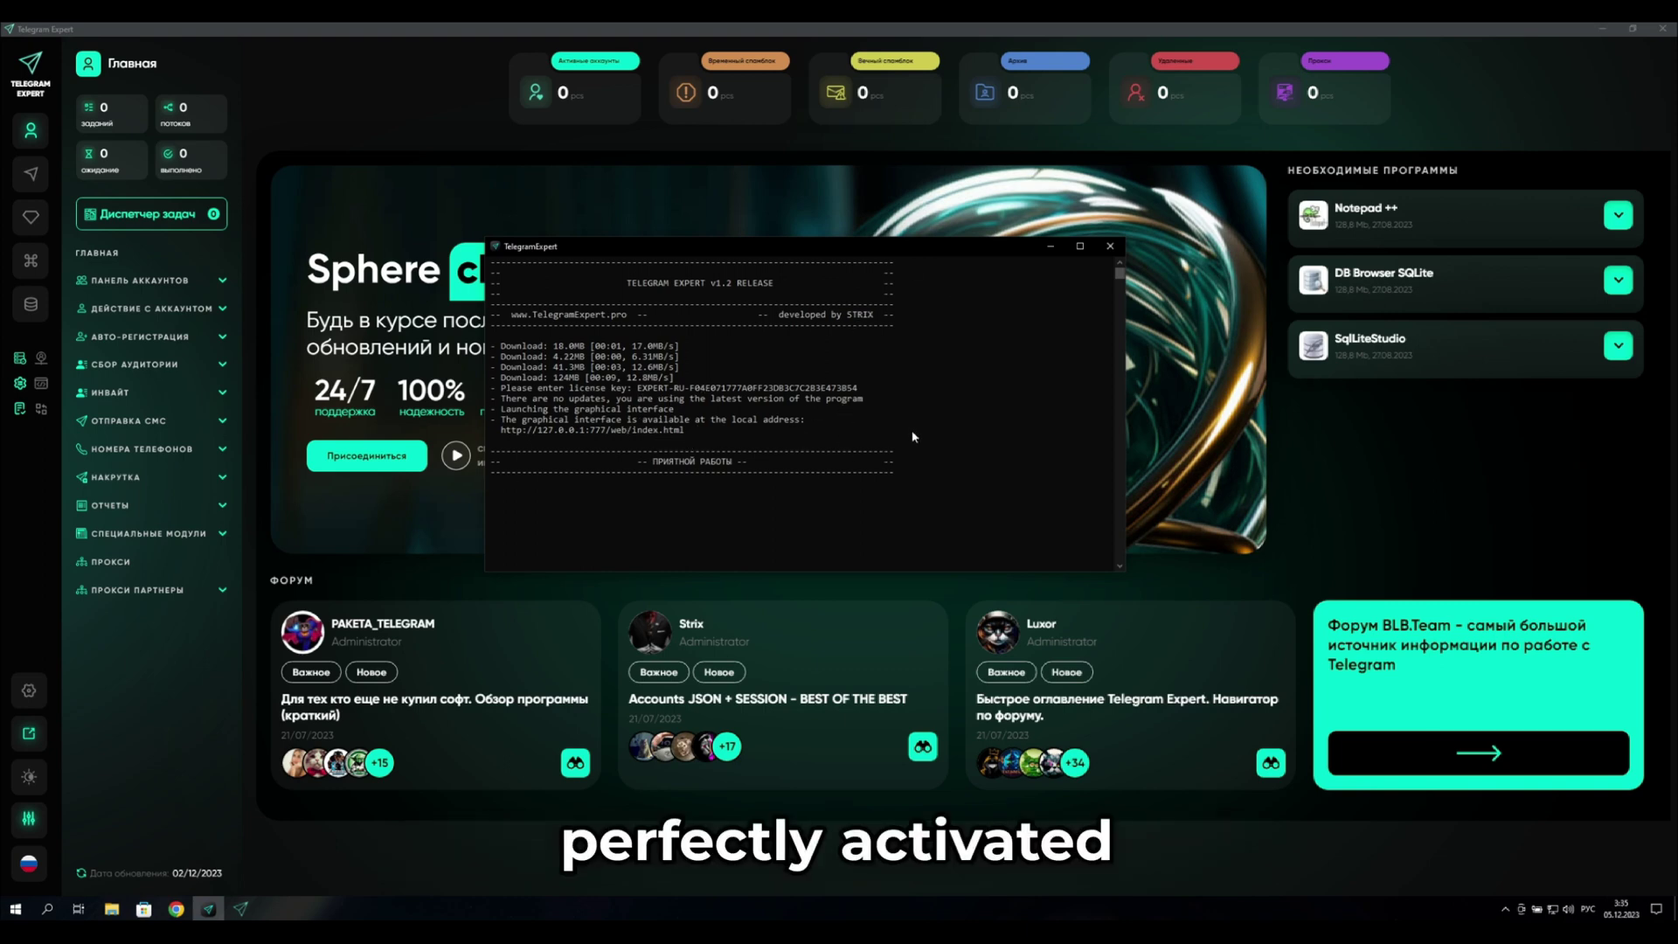
- Minimize the Telegram Expert main window and open the folder C:\Program Files (x86)\TelegramExpert\sessions\active in File Explorer
{"action": "left_click", "coordinate": [1318, 417]}
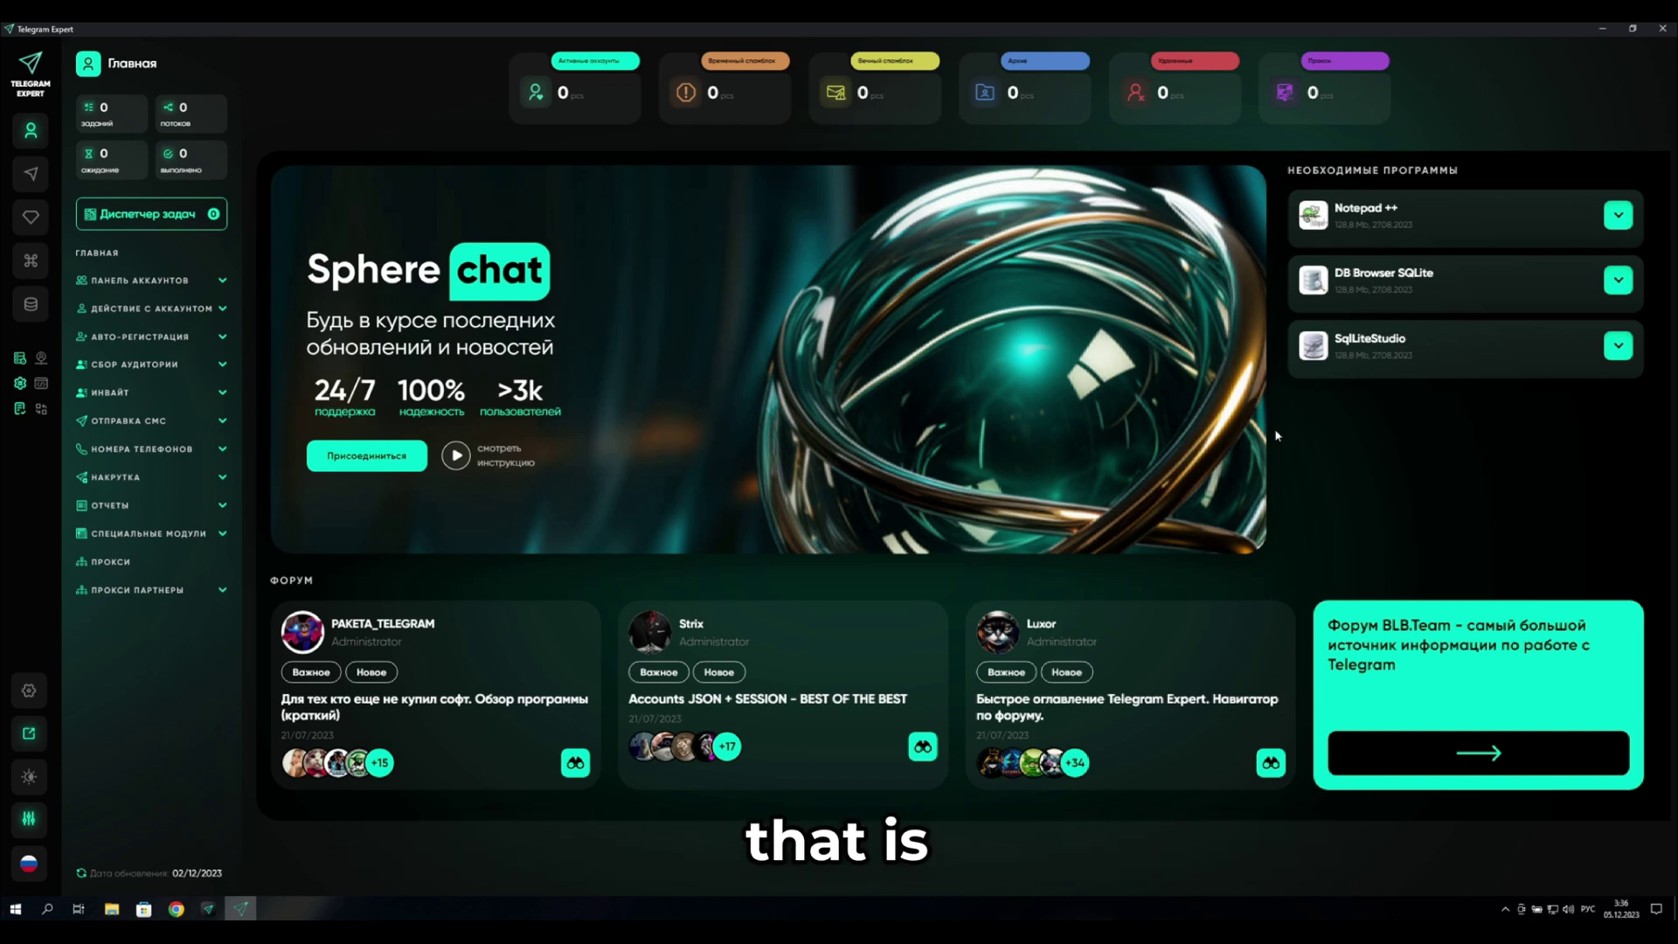
{"action": "left_click", "coordinate": [1602, 28]}
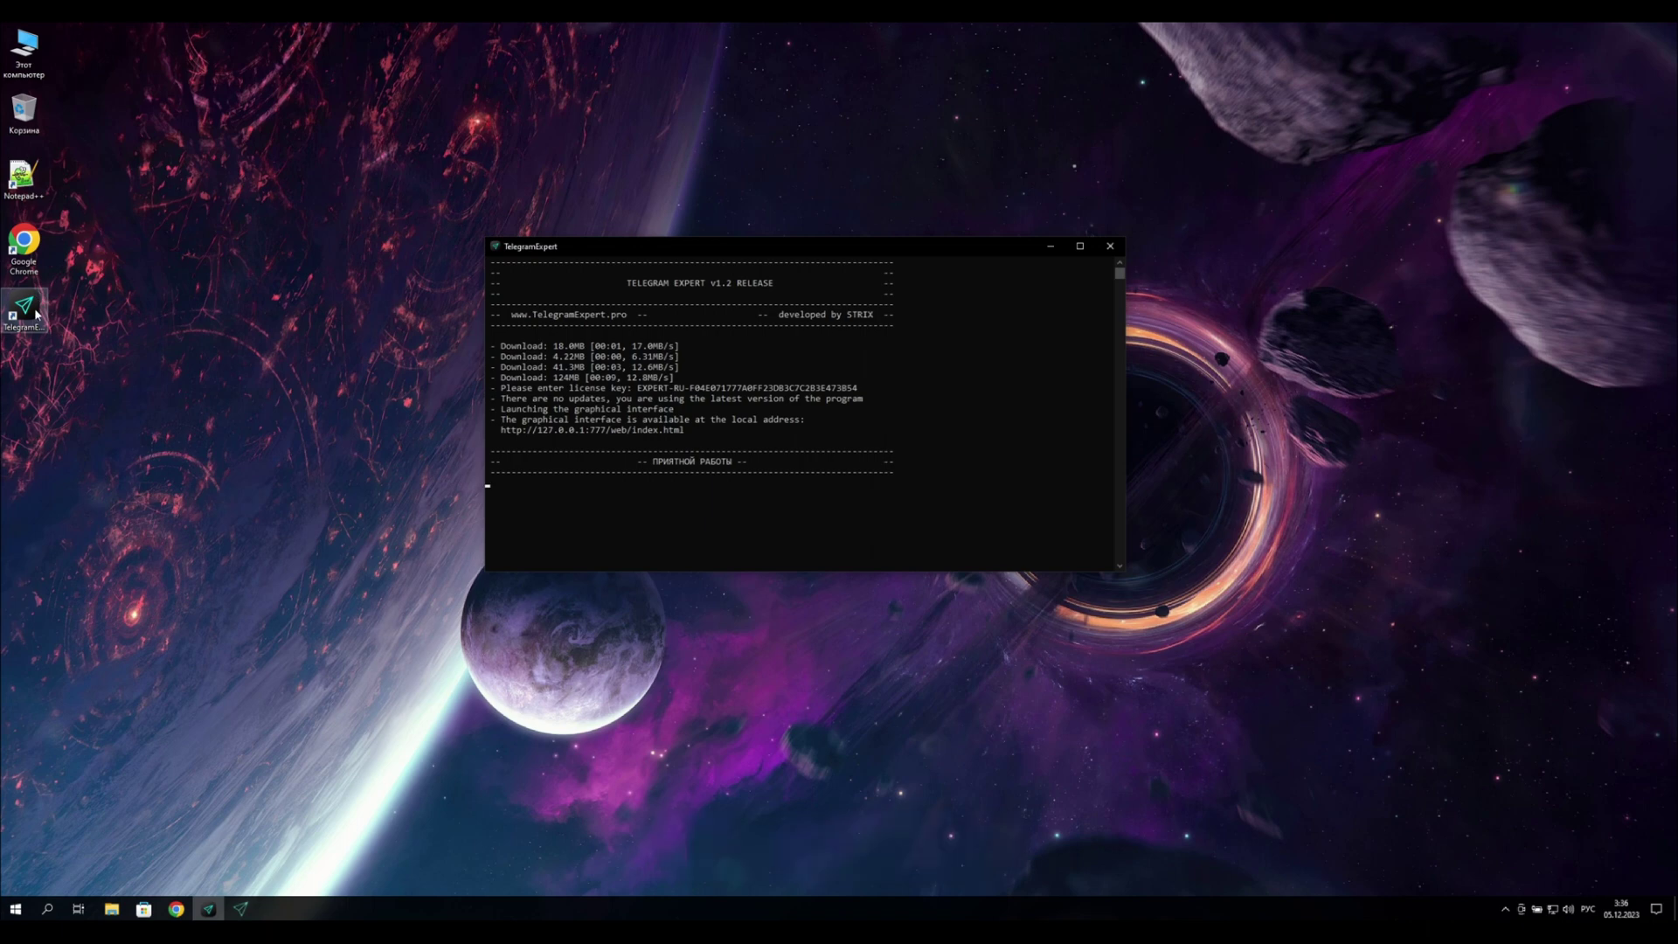
{"action": "double_click", "coordinate": [23, 48]}
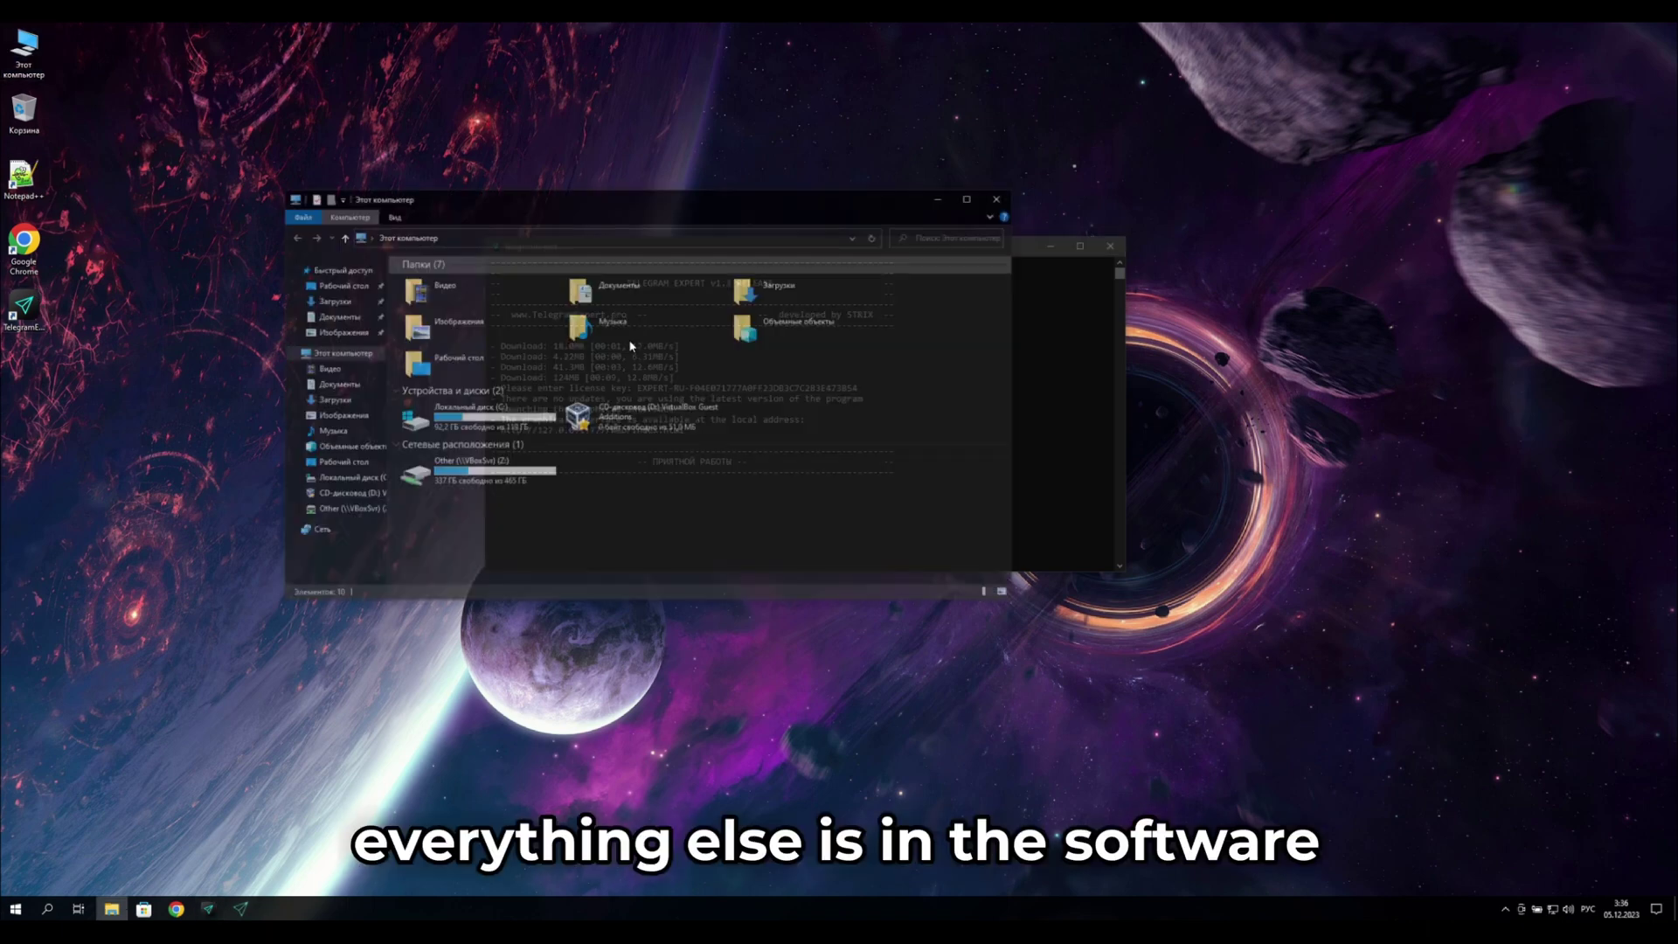
{"action": "double_click", "coordinate": [527, 413]}
{"action": "double_click", "coordinate": [486, 307]}
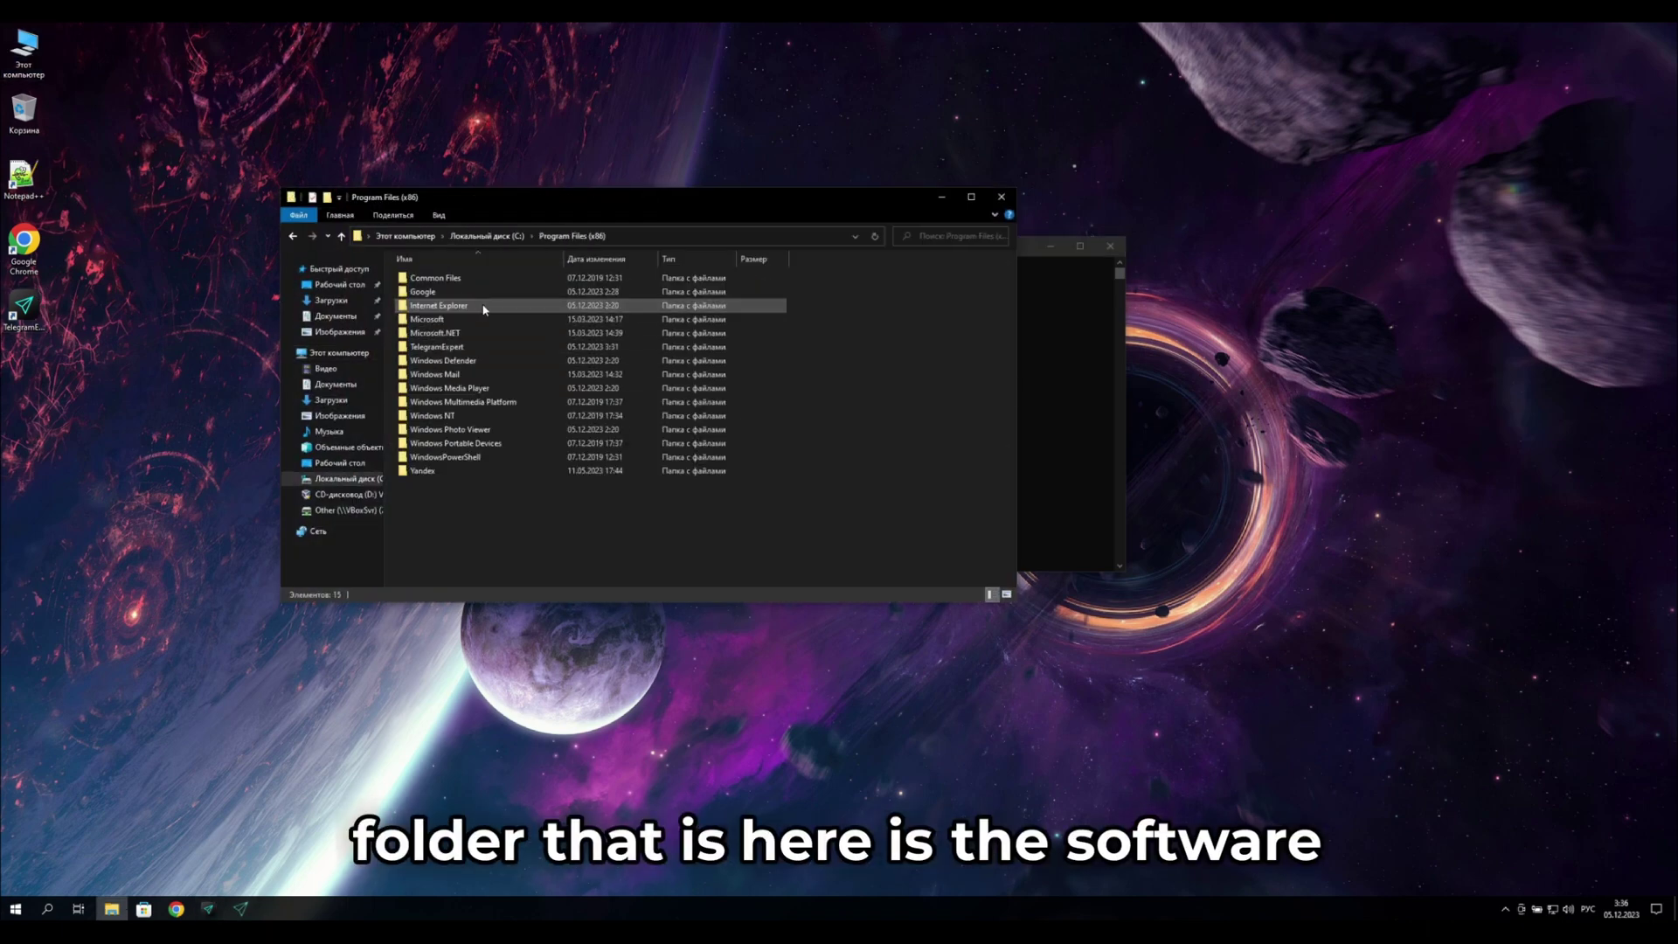
{"action": "double_click", "coordinate": [460, 349]}
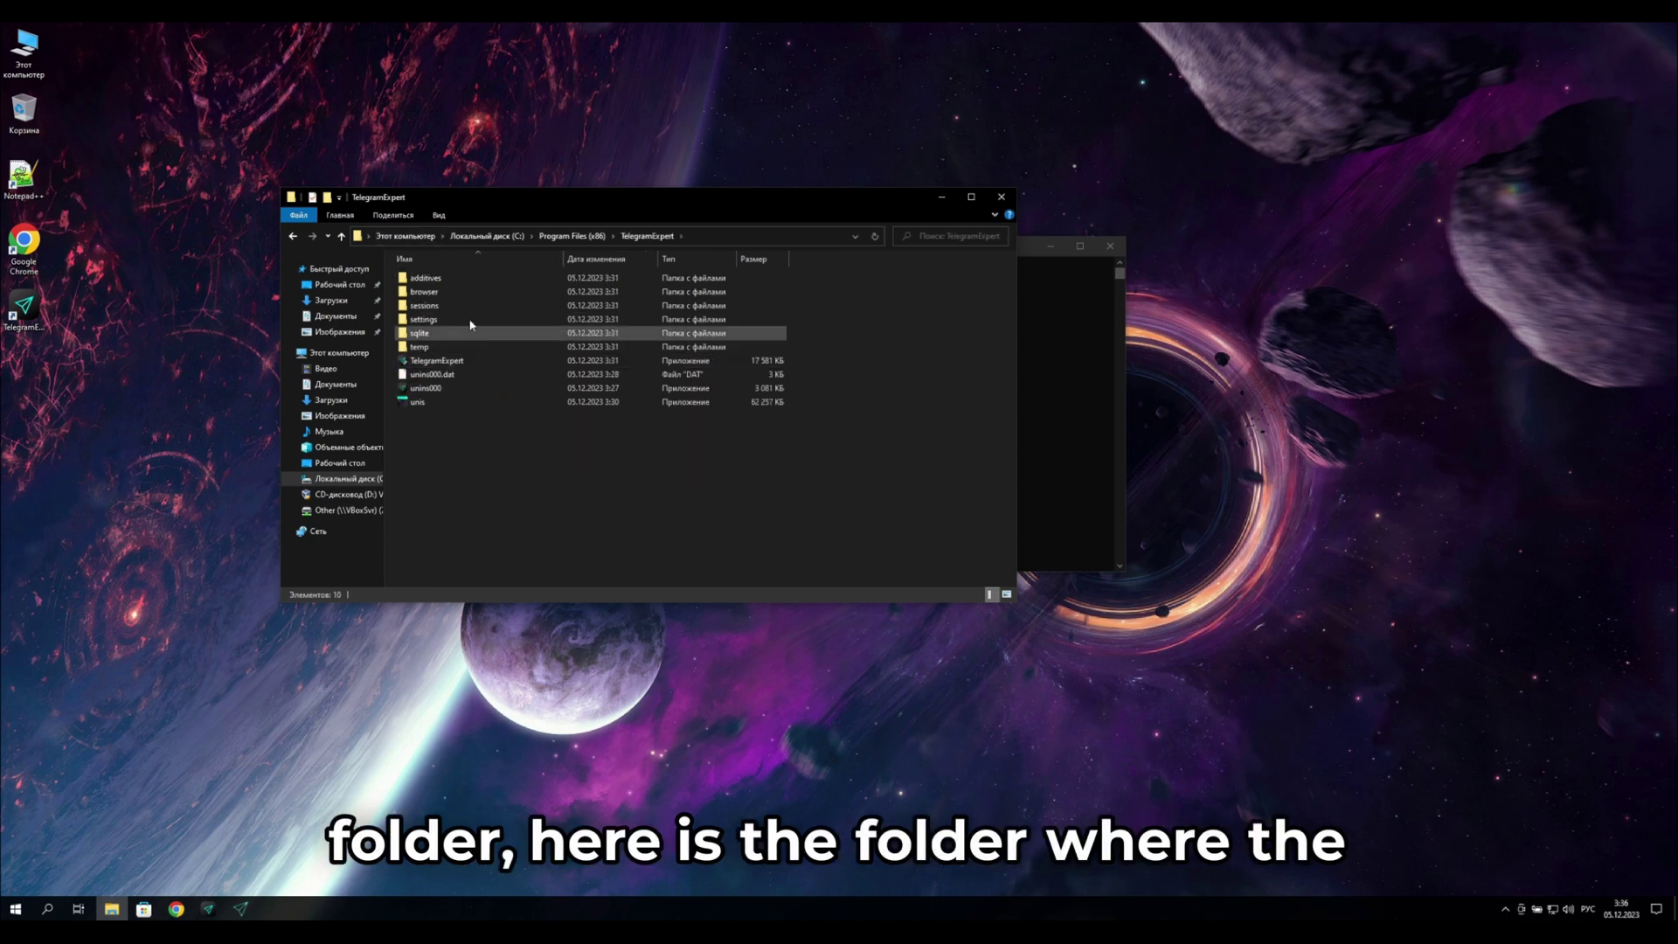
{"action": "double_click", "coordinate": [425, 305]}
{"action": "double_click", "coordinate": [444, 280]}
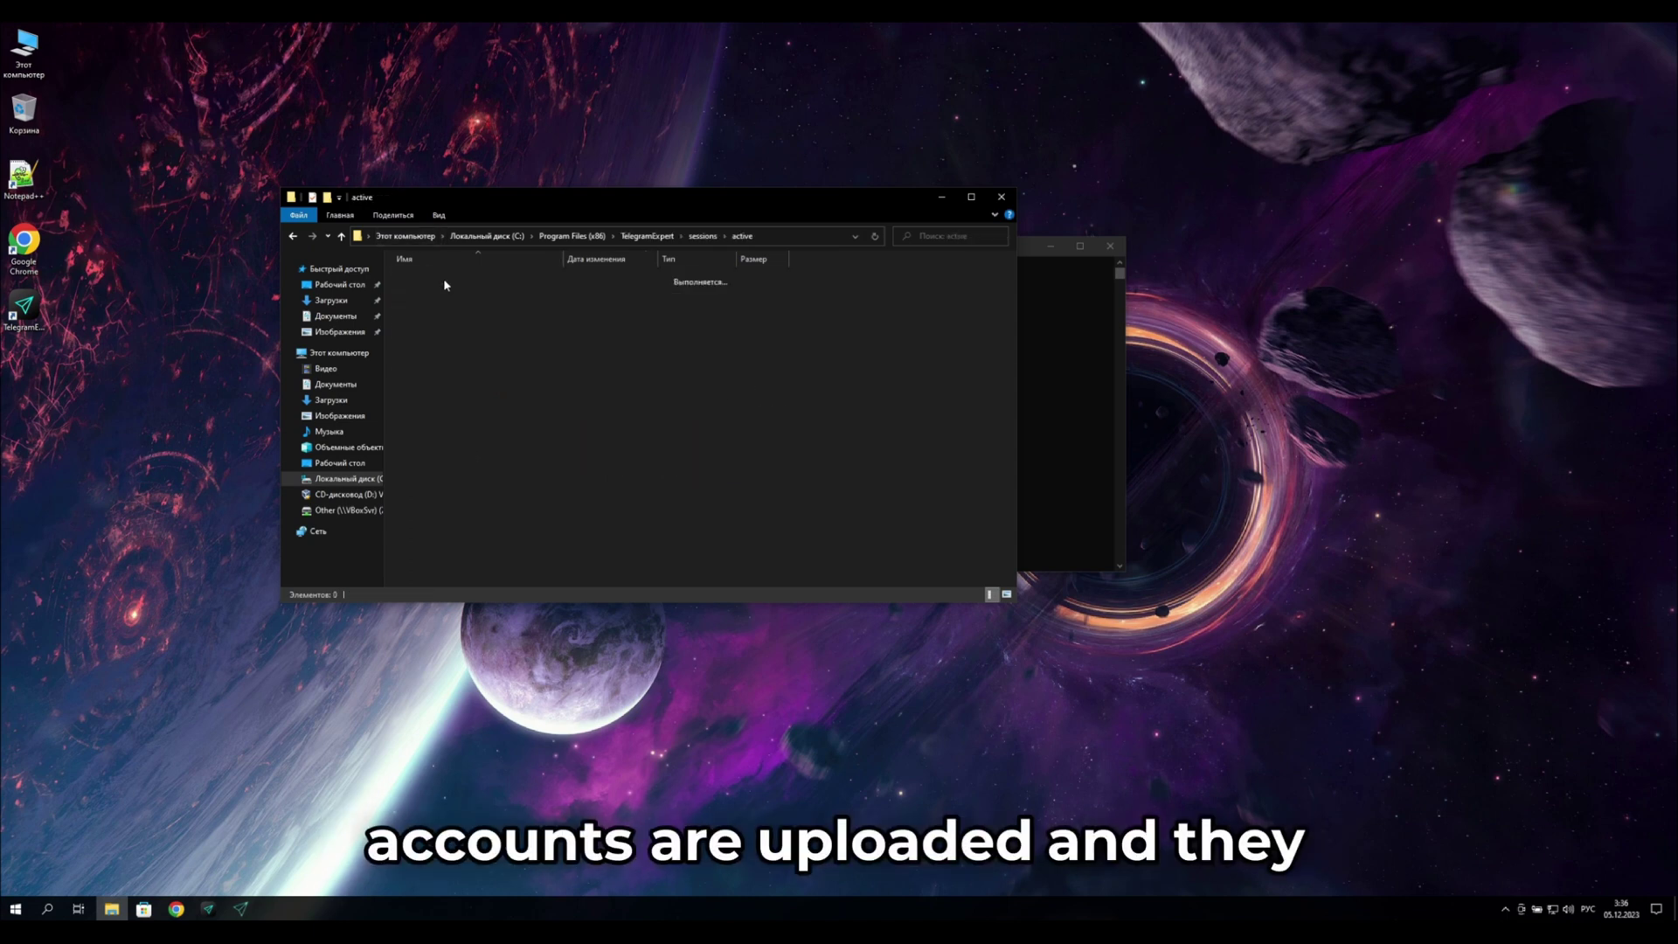
- Switch to the Telegram Expert main window, check its active accounts counter, and minimize the window
{"action": "left_click", "coordinate": [210, 910]}
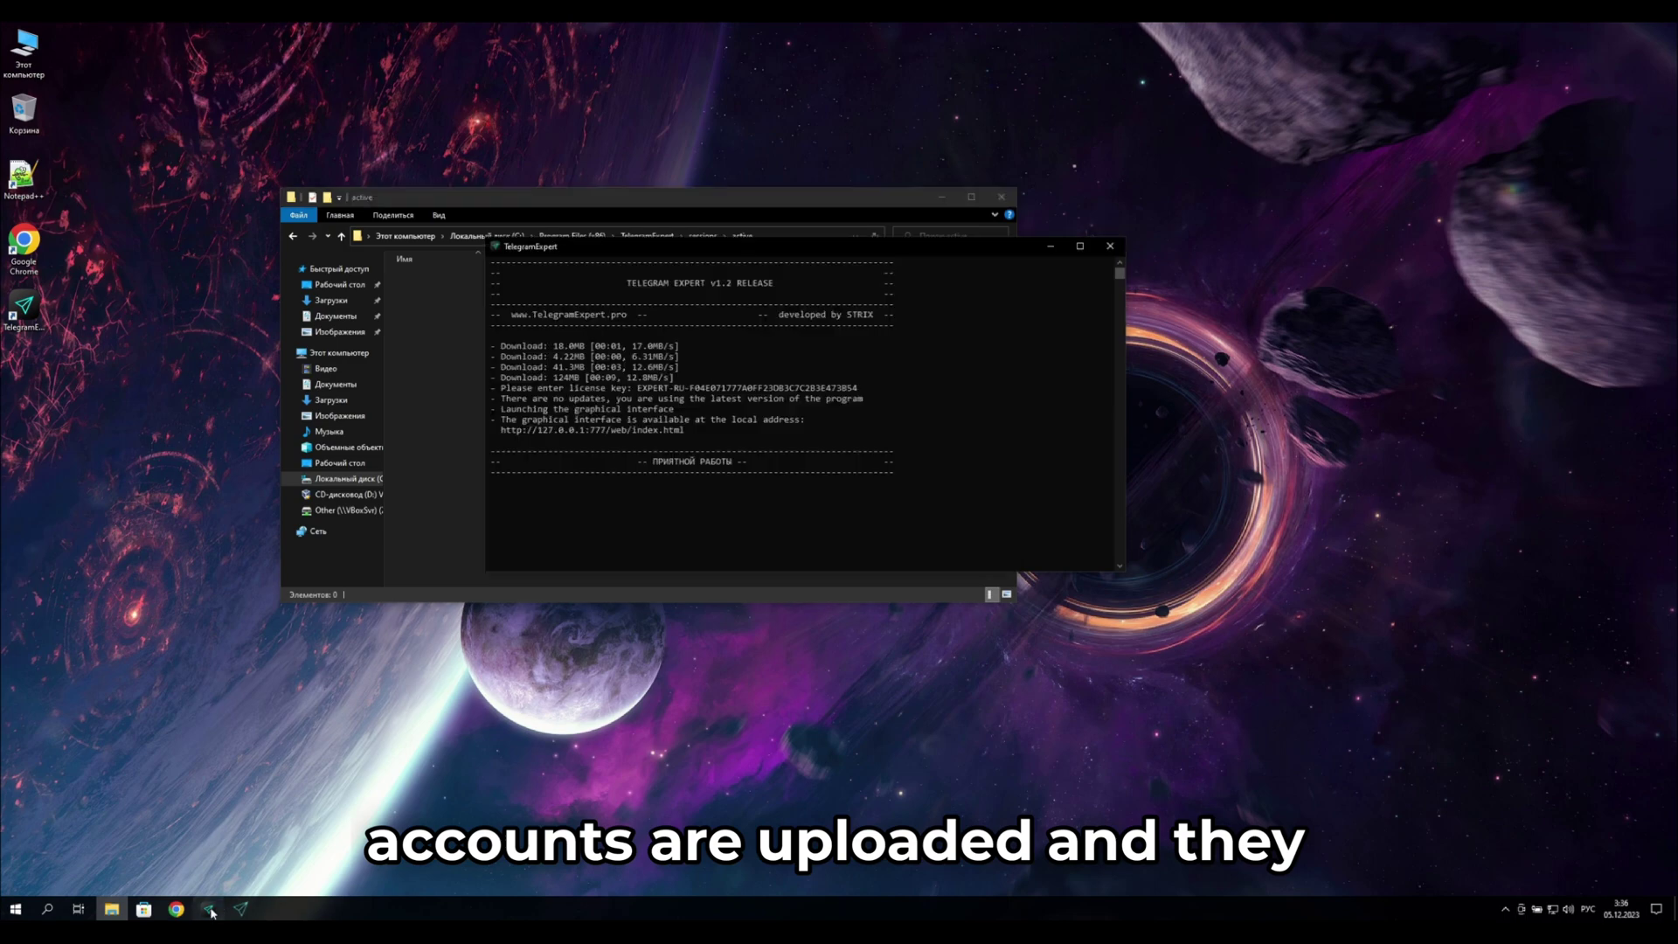
{"action": "left_click", "coordinate": [240, 909]}
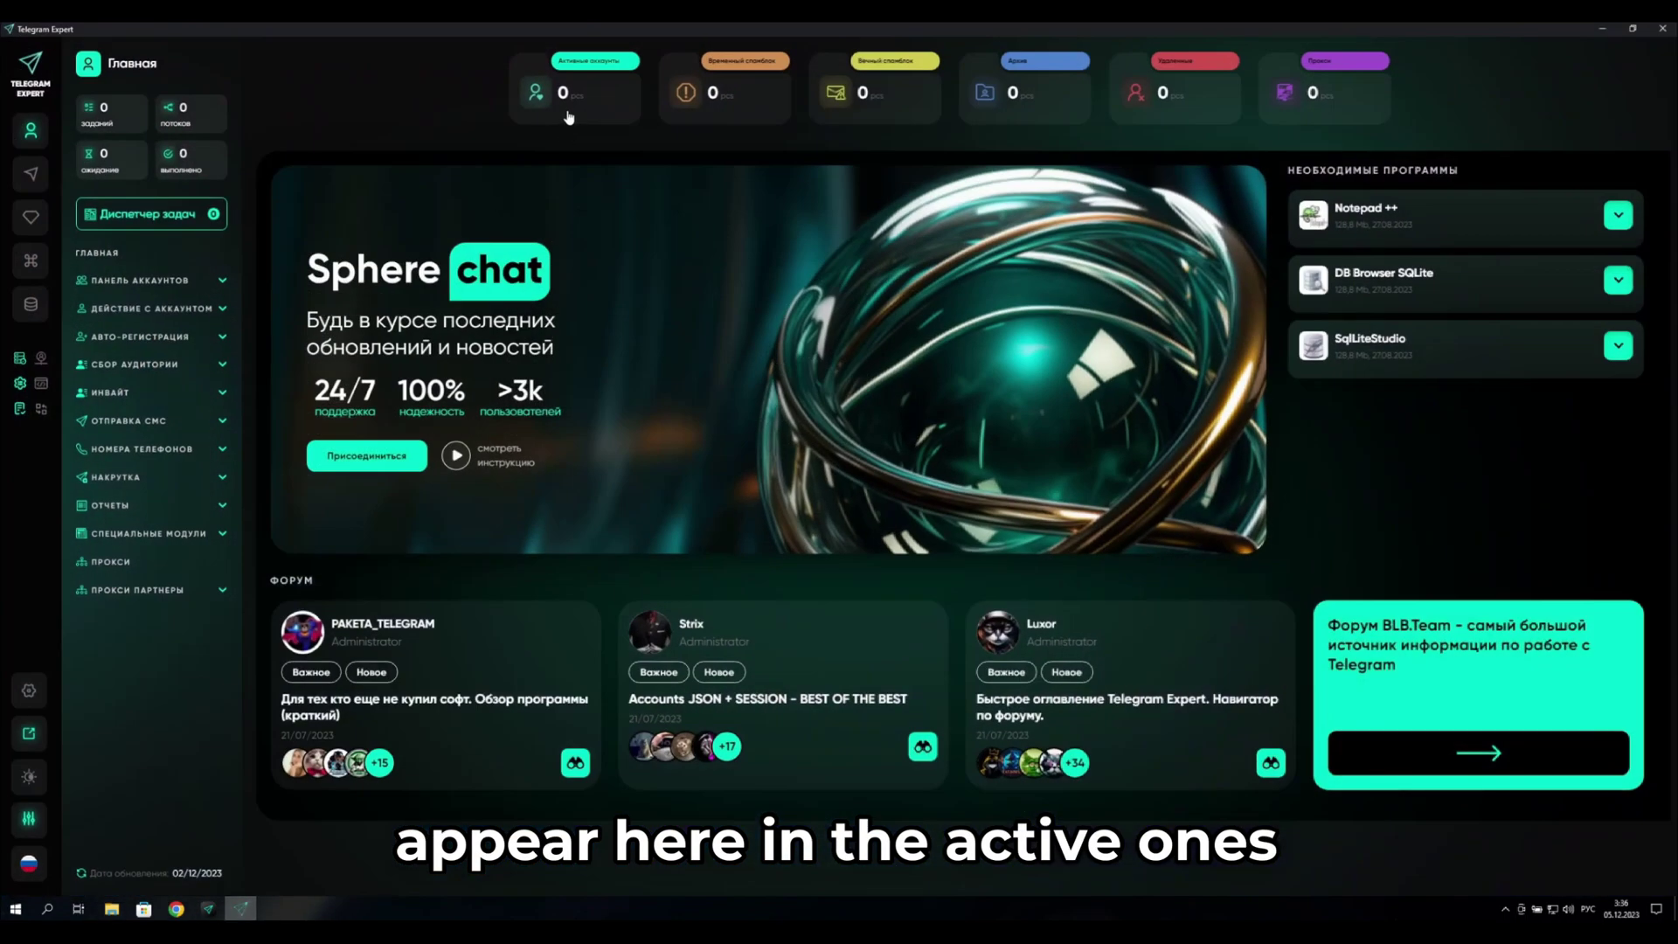
{"action": "left_click", "coordinate": [572, 103]}
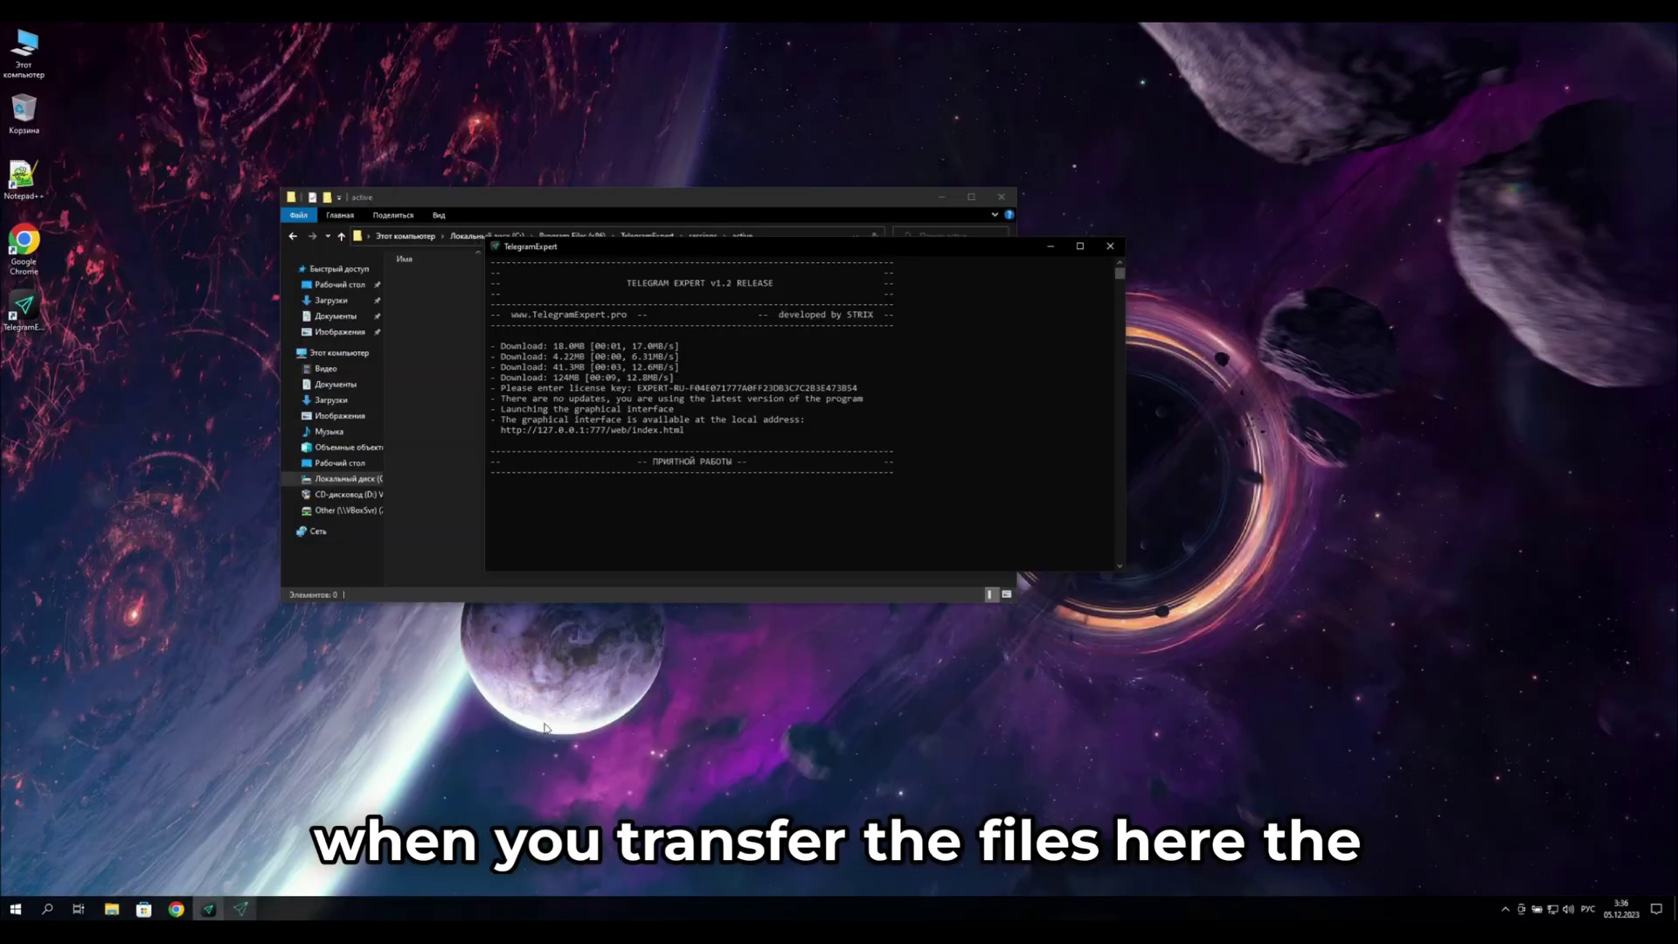
- Return to File Explorer, go back up to the TelegramExpert program folder, and bring the TelegramExpert console window to the front
{"action": "left_click", "coordinate": [481, 306]}
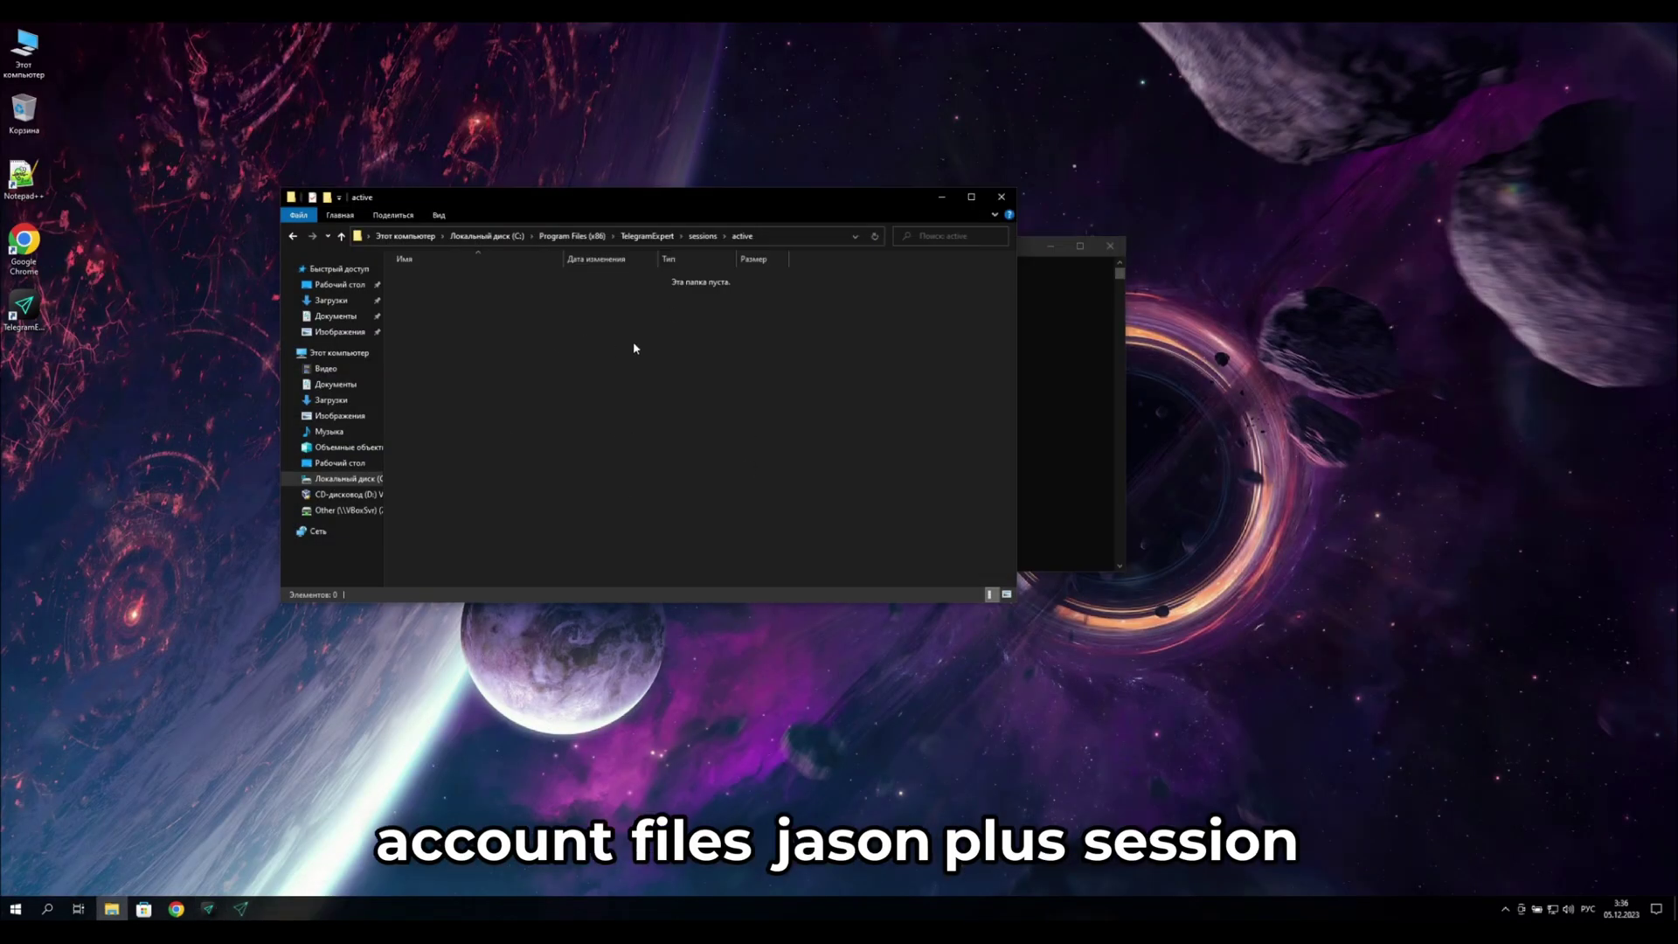
{"action": "left_click", "coordinate": [655, 237]}
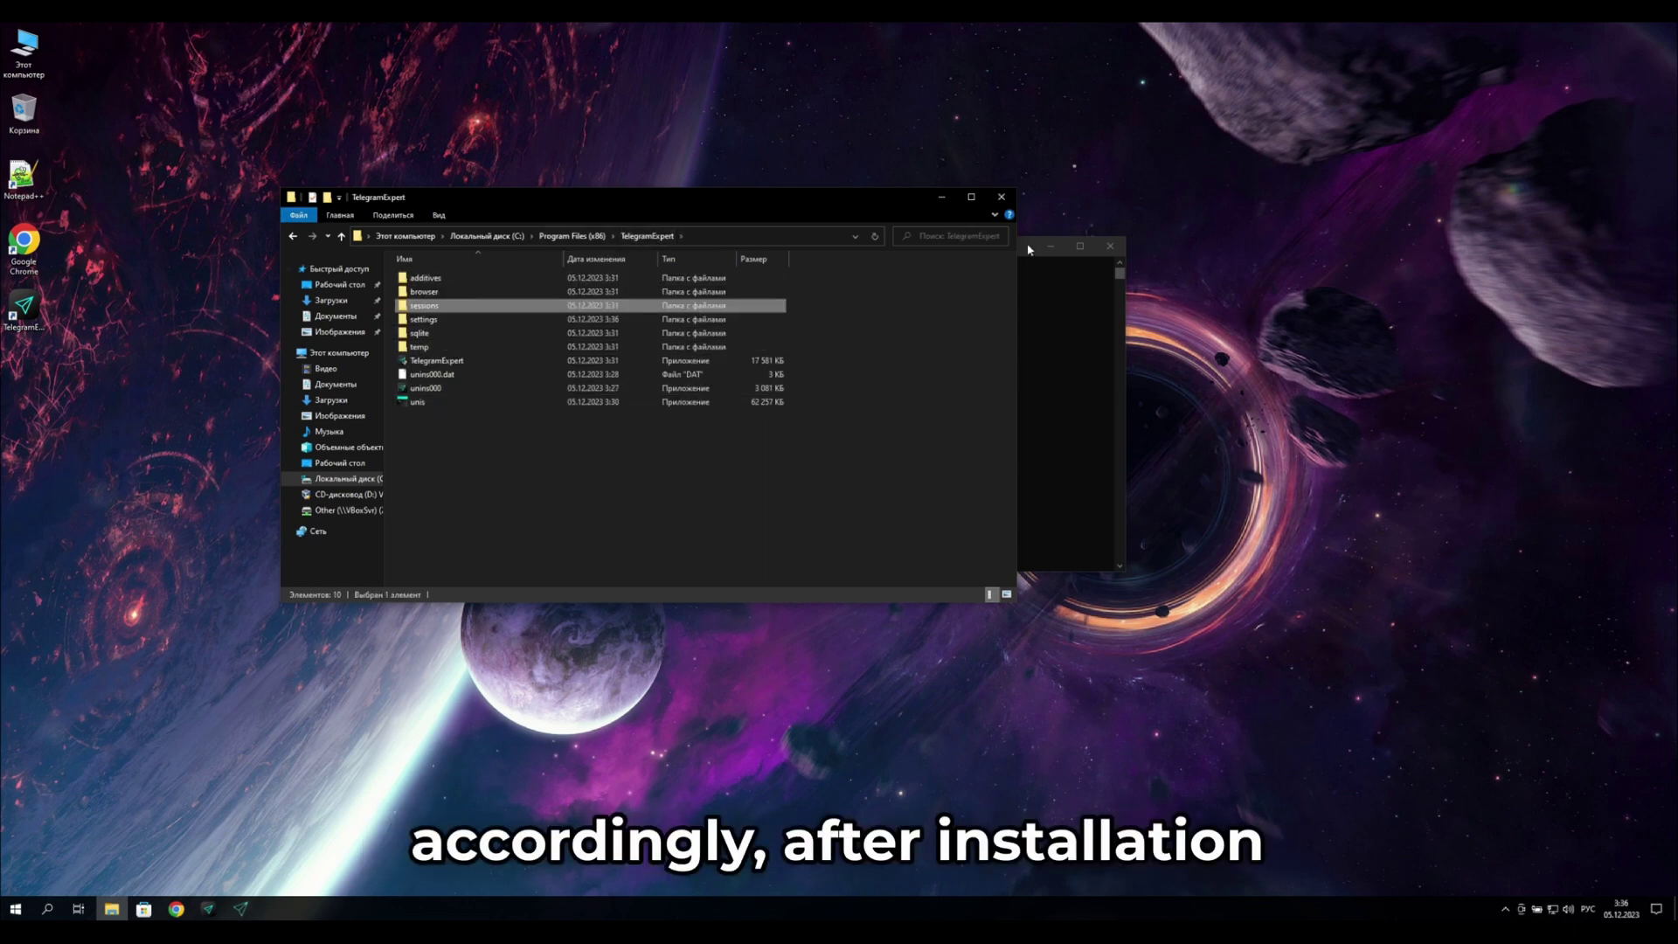
{"action": "left_click", "coordinate": [1066, 341]}
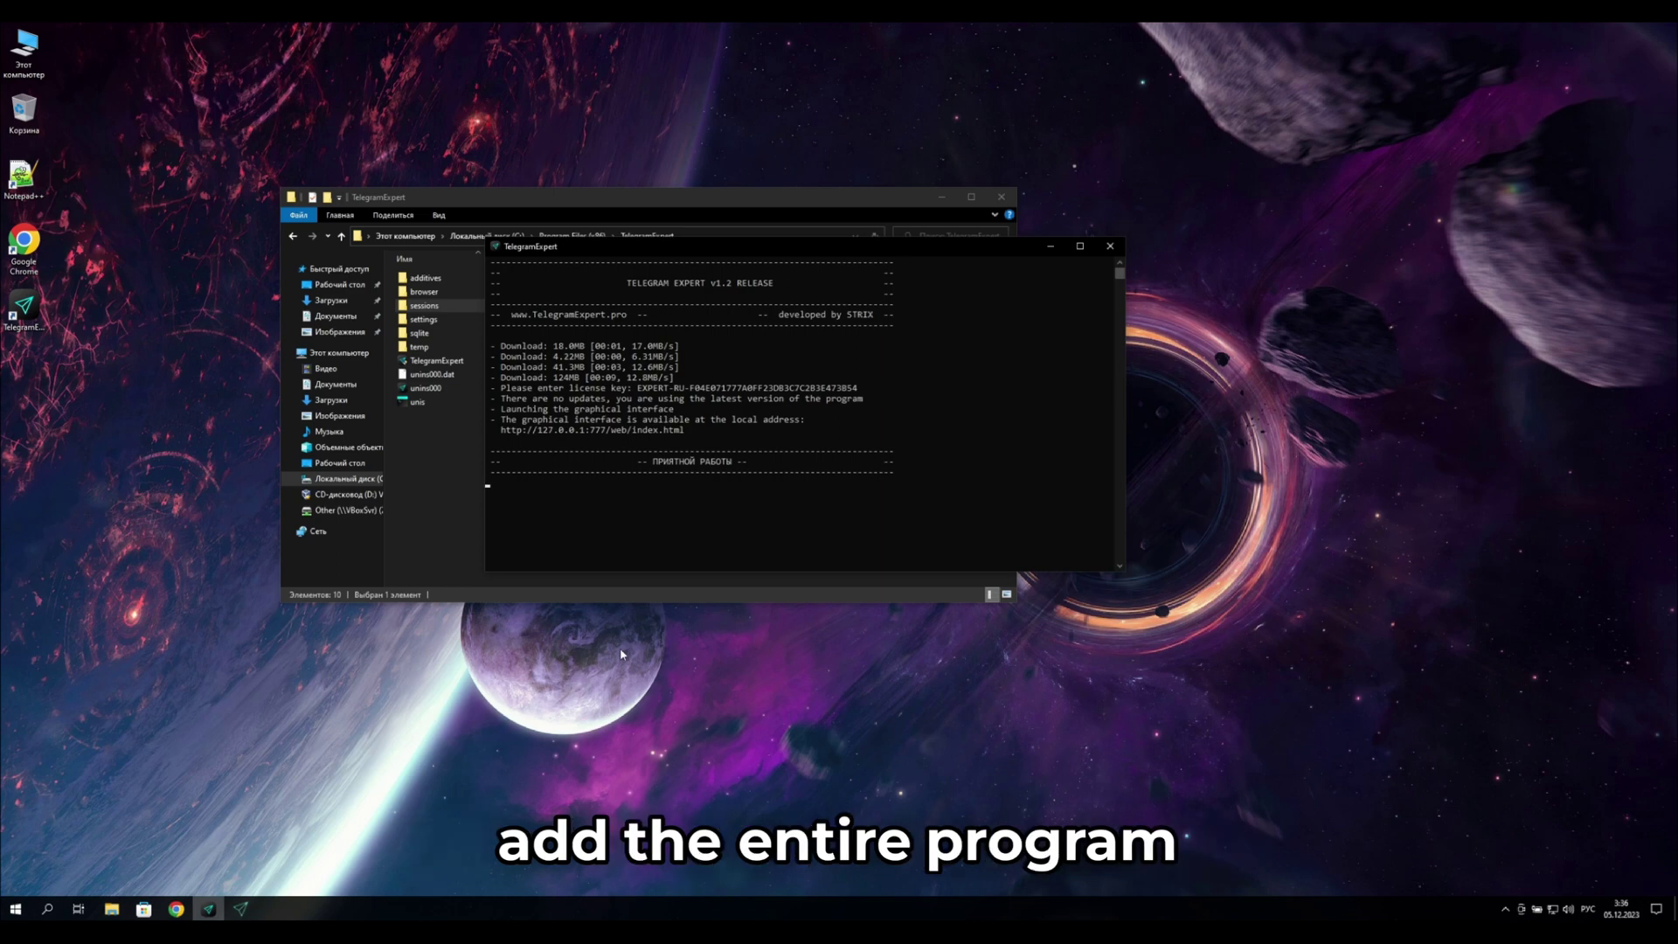